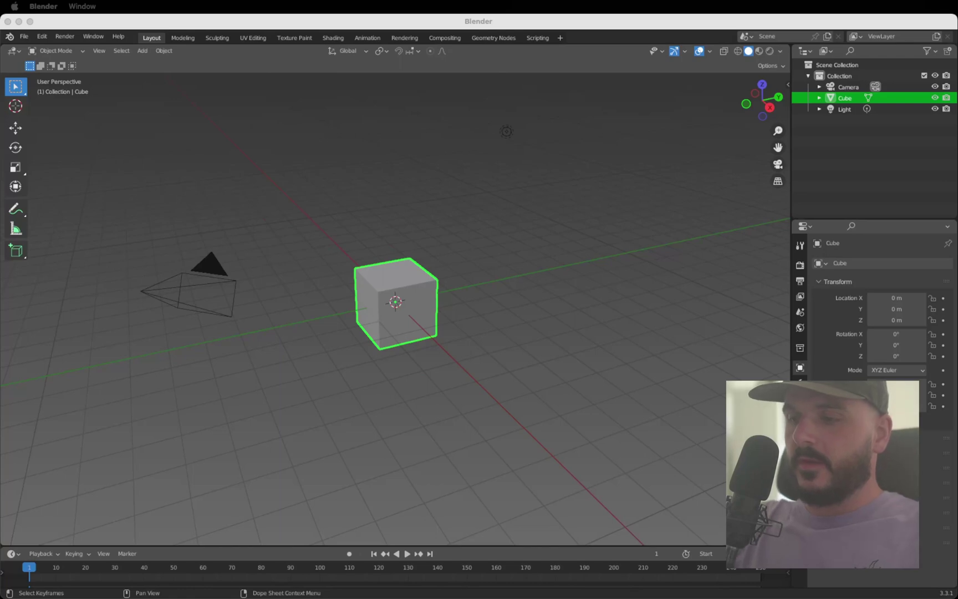
- Select all default objects in the scene, including the camera, cube and light, and delete them
click(552, 240)
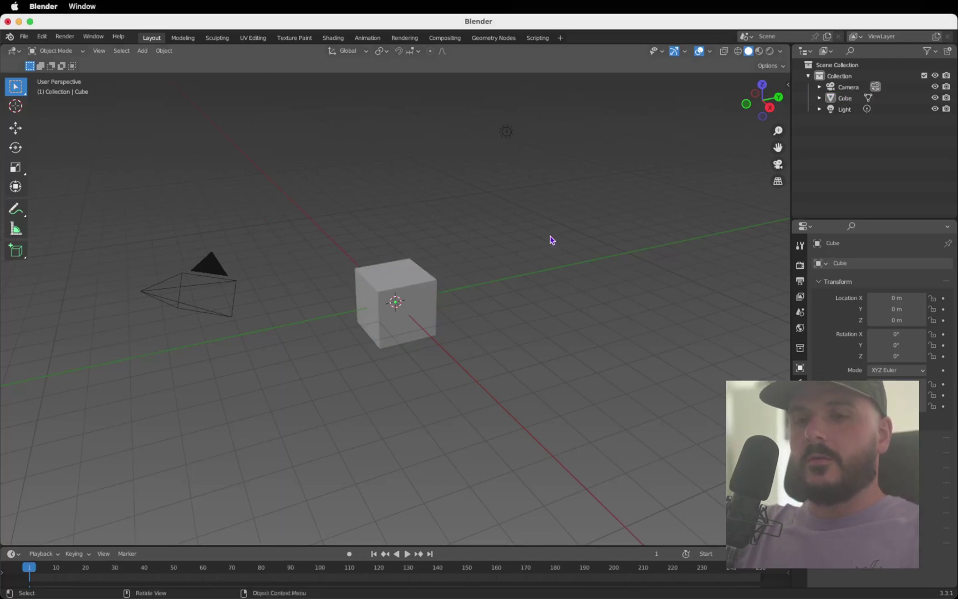
key(a)
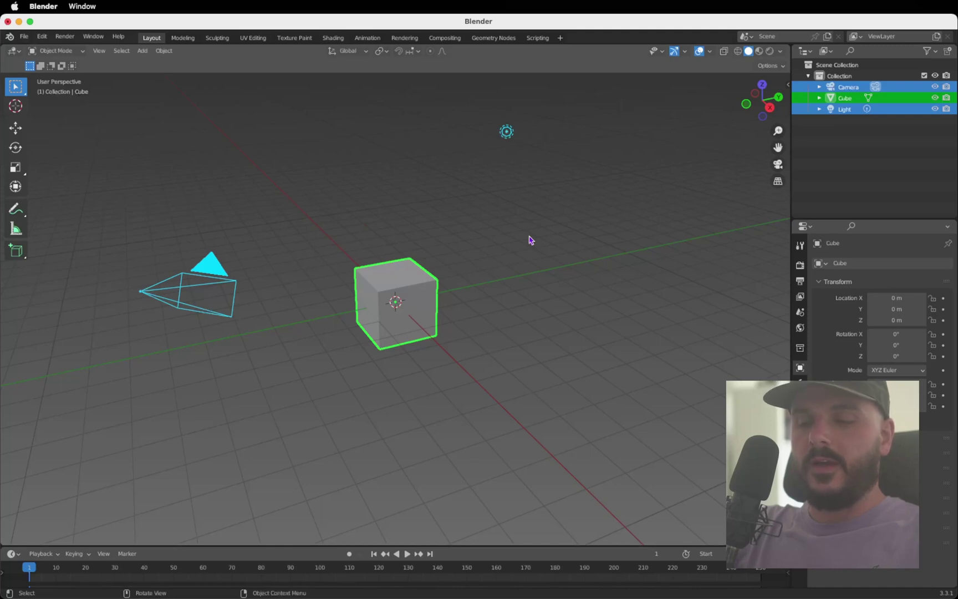
key(x)
click(529, 235)
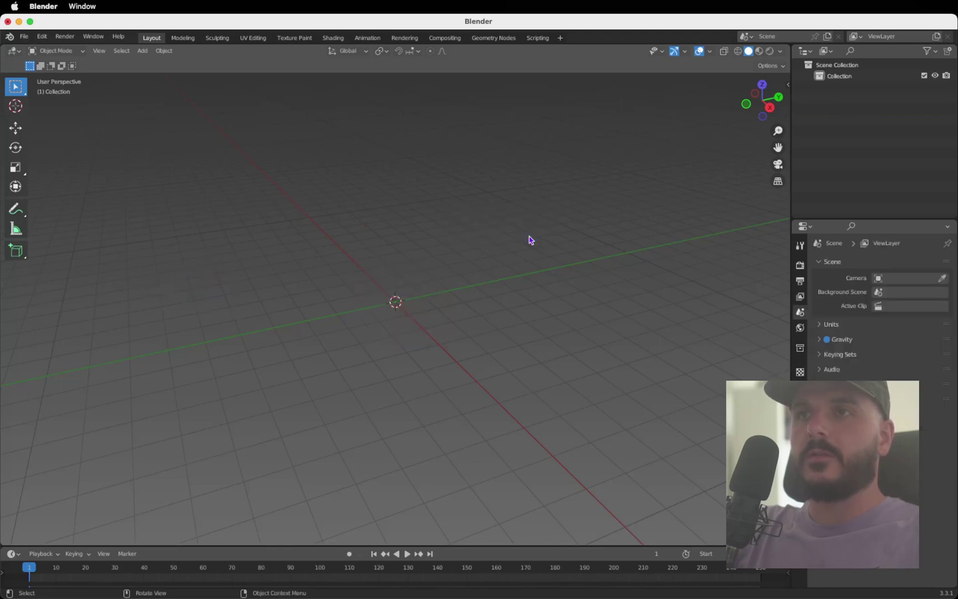
- Add a UV sphere mesh at the centre of the empty scene
shift+scroll(453, 259, left, 2)
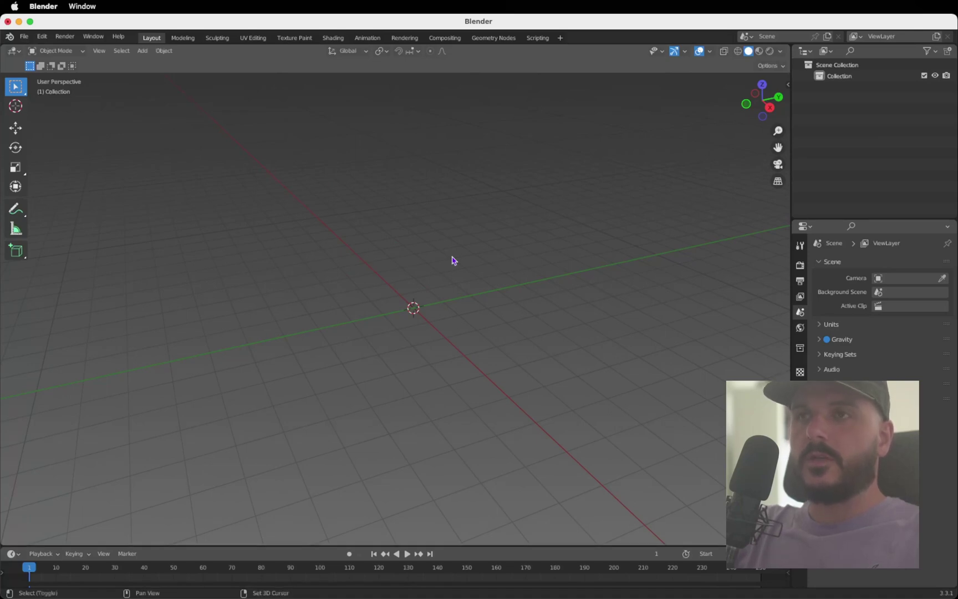
key(shift+a)
mouse_move(454, 259)
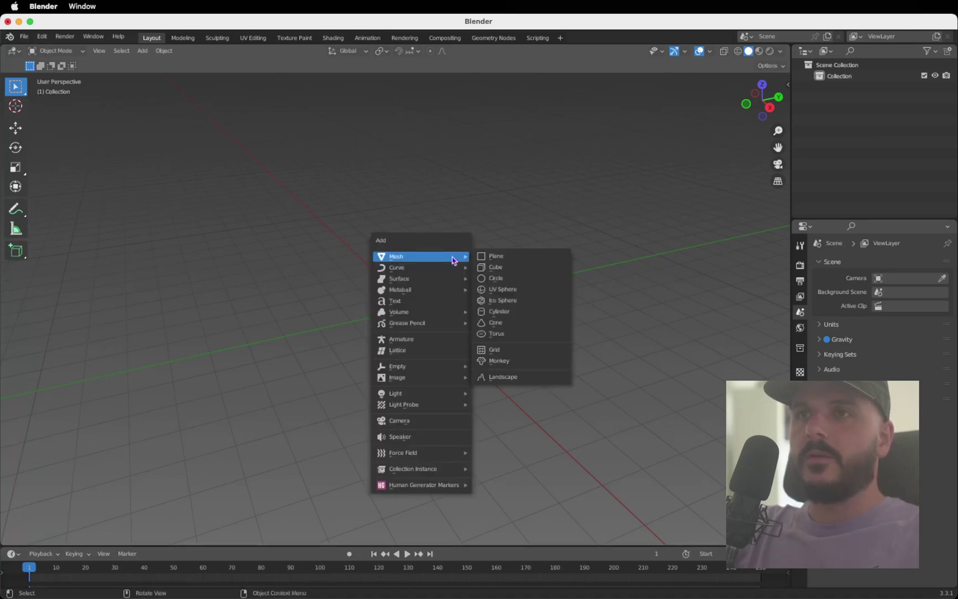
click(541, 297)
- Enlarge the timeline area below the viewport and change it to a Geometry Node Editor
scroll(453, 316, up, 3)
click(454, 539)
drag(455, 546, 454, 409)
drag(388, 410, 390, 364)
click(18, 371)
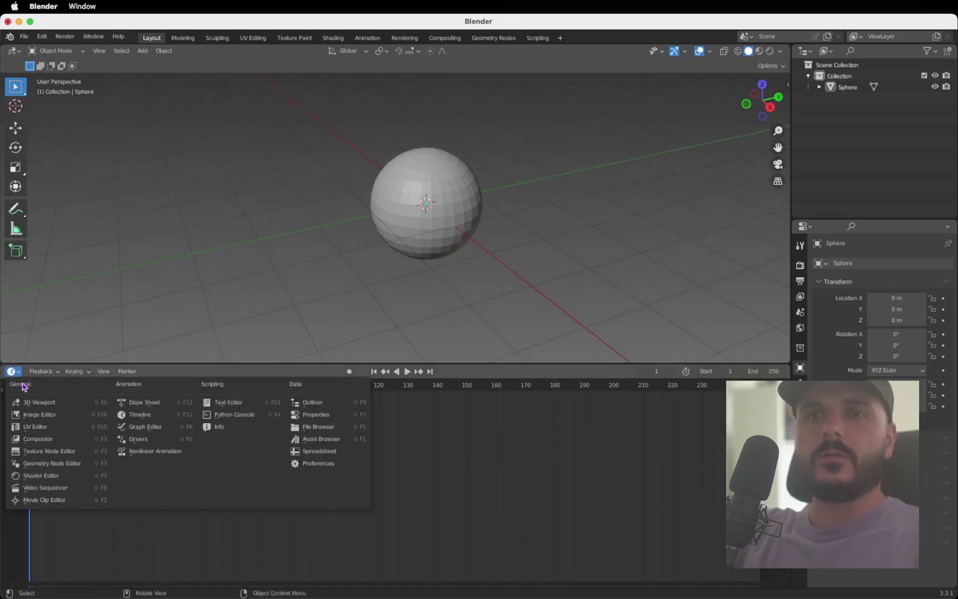
click(54, 463)
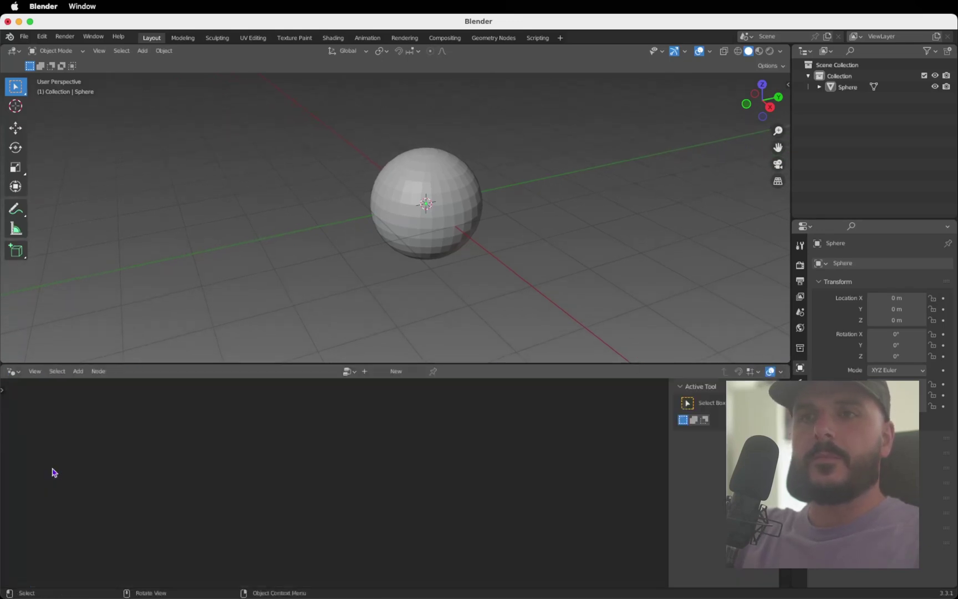
- Create a new geometry node tree for the sphere and hide the node editor's sidebar
click(394, 371)
scroll(368, 485, up, 3)
scroll(367, 484, down, 3)
click(368, 485)
ctrl+scroll(367, 484, up, 3)
scroll(367, 485, down, 4)
key(Home)
key(n)
- Add an Extrude Mesh node on the link between Group Input and Group Output
scroll(566, 507, left, 3)
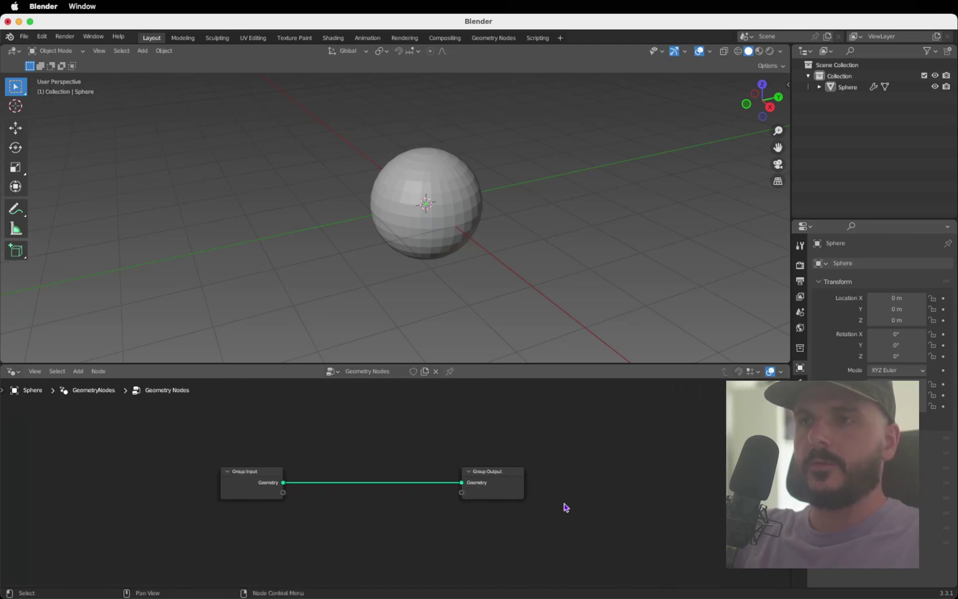
ctrl+scroll(529, 508, up, 3)
scroll(528, 507, right, 1)
scroll(529, 507, down, 1)
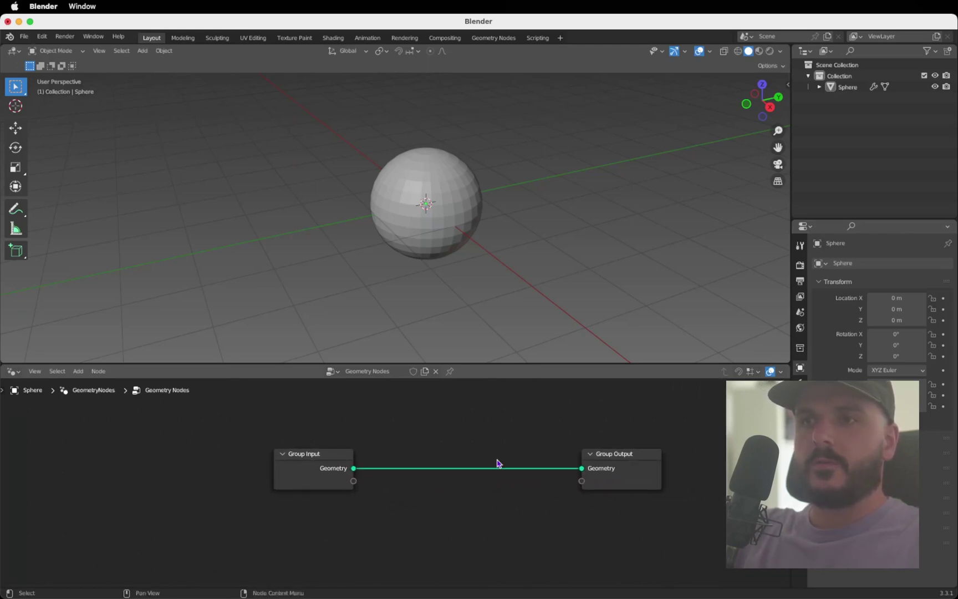
key(shift+a)
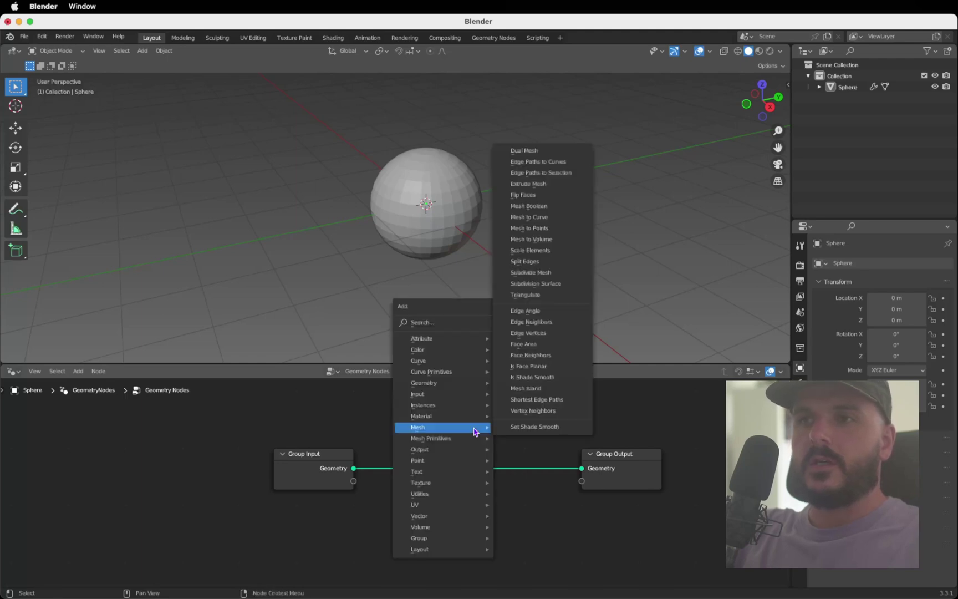
click(475, 325)
text(extrude)
key(Return)
drag(473, 325, 397, 392)
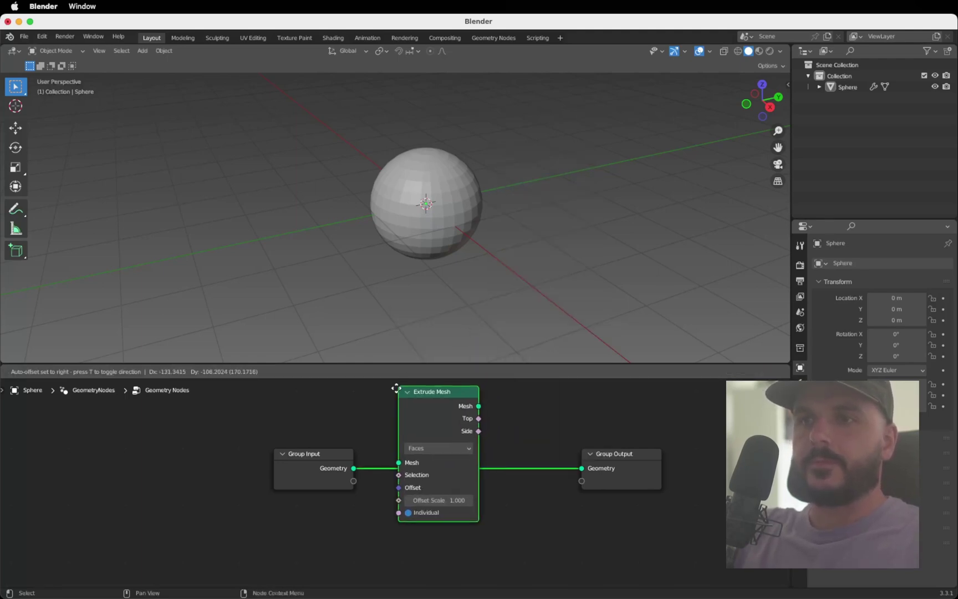
click(397, 393)
- Move Group Output away to make room and insert a Scale Elements node after Extrude Mesh
scroll(534, 444, down, 2)
drag(534, 464, 668, 465)
click(541, 433)
scroll(540, 432, right, 1)
key(shift+a)
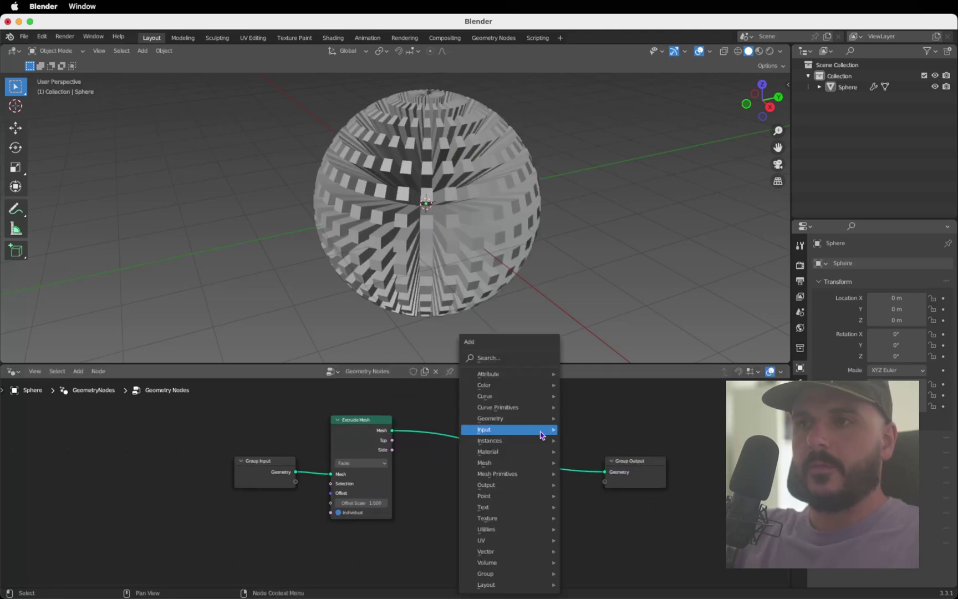
click(525, 359)
text(scale)
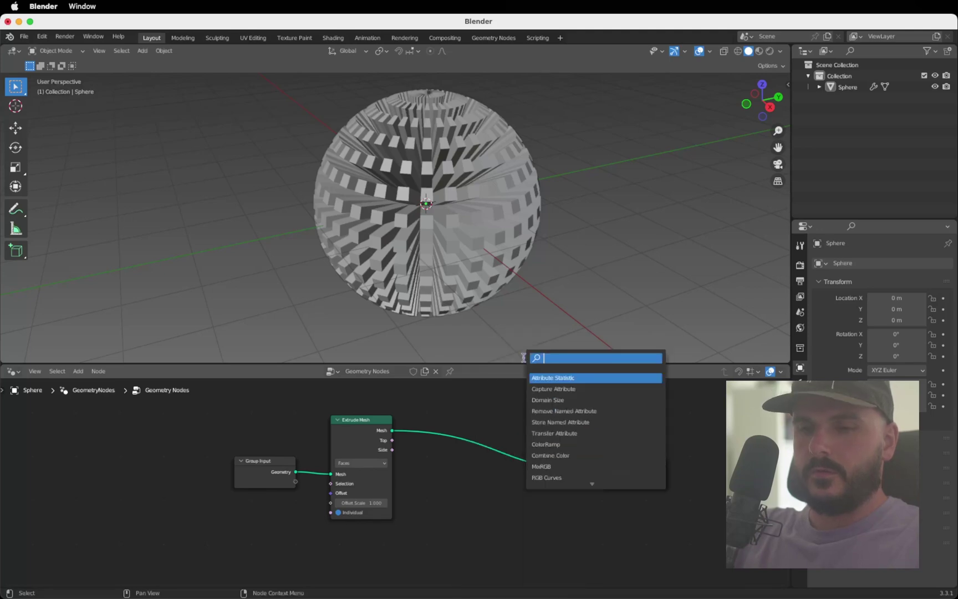
key(Down)
key(Return)
click(469, 406)
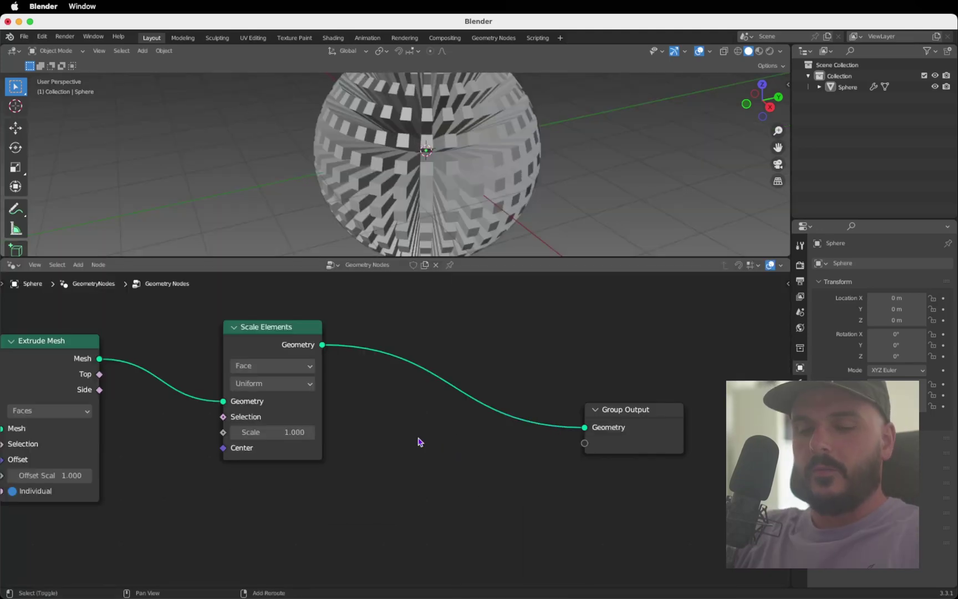
- Insert a Set Material node on the link between Scale Elements and Group Output
key(shift+a)
click(409, 359)
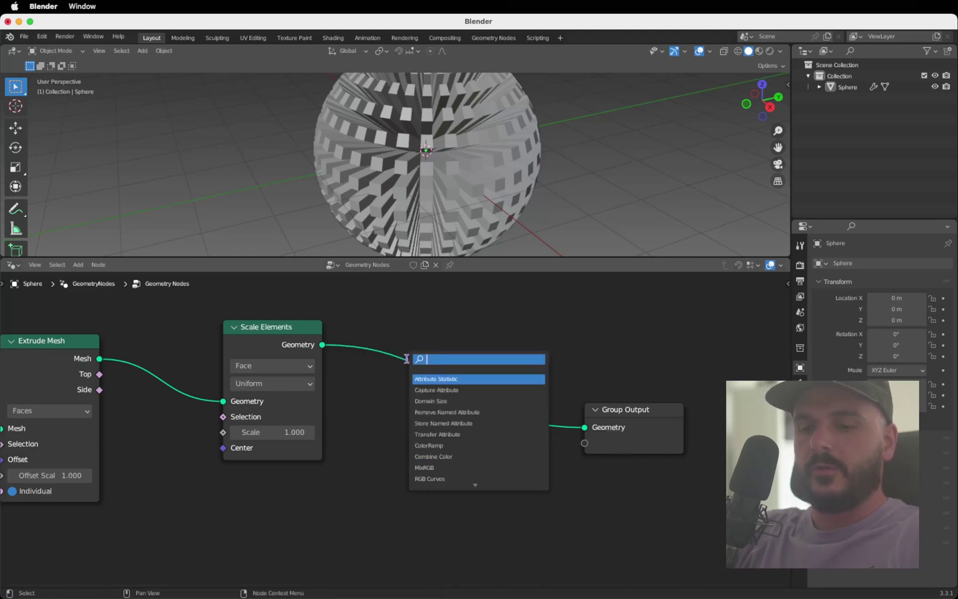
text(set)
key(Down)
key(Down)
key(Return)
click(406, 358)
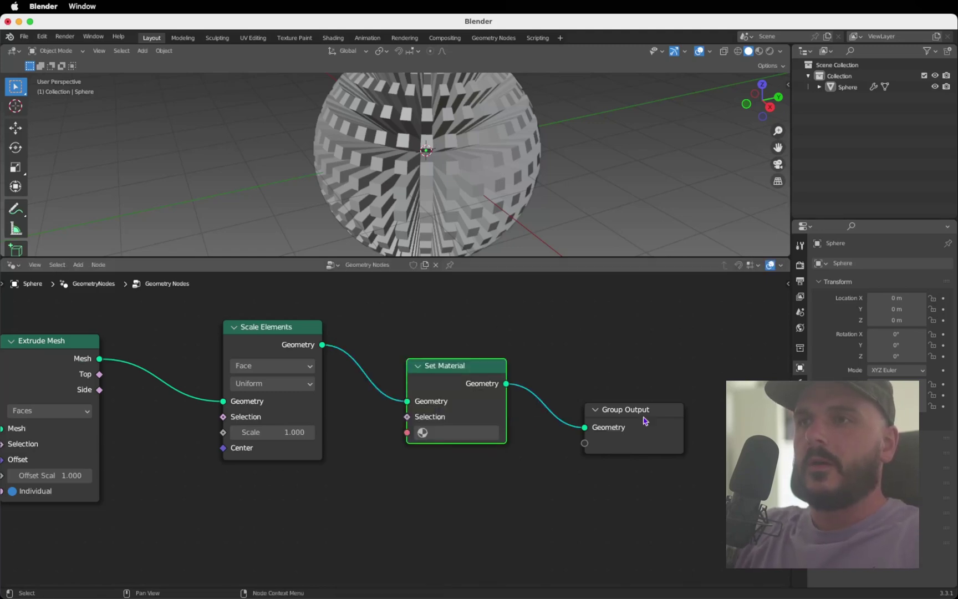
- Space out Set Material and Group Output, and insert a Set Shade Smooth node between Scale Elements and Set Material
drag(635, 416, 720, 416)
drag(485, 377, 558, 377)
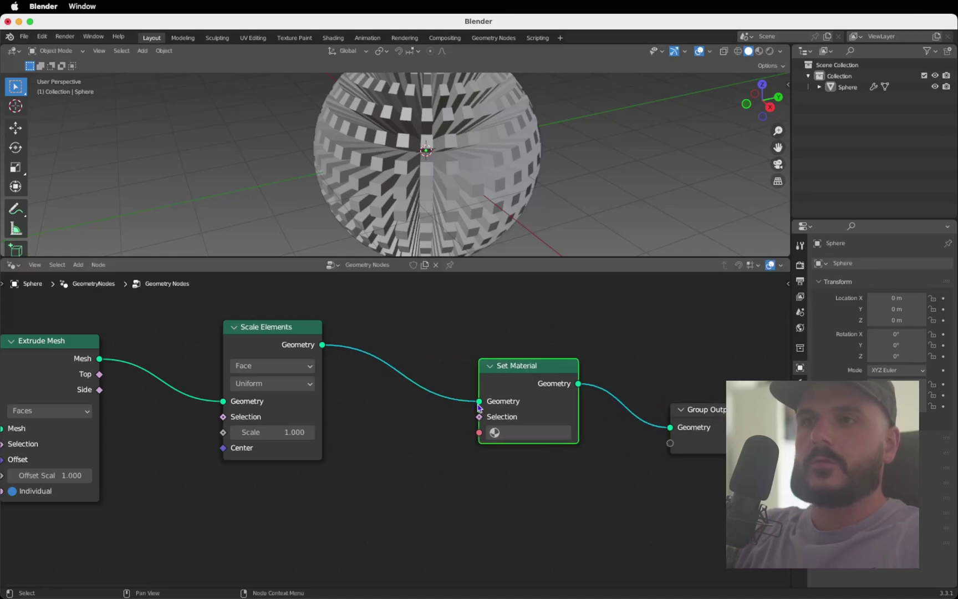
middle_drag(427, 425, 454, 430)
key(shift+a)
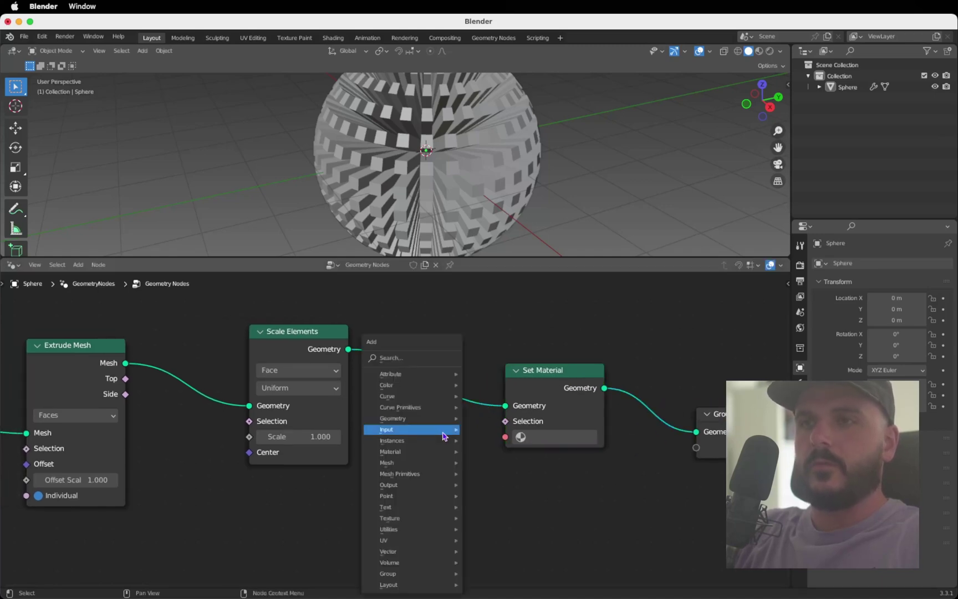
click(440, 358)
text(sha)
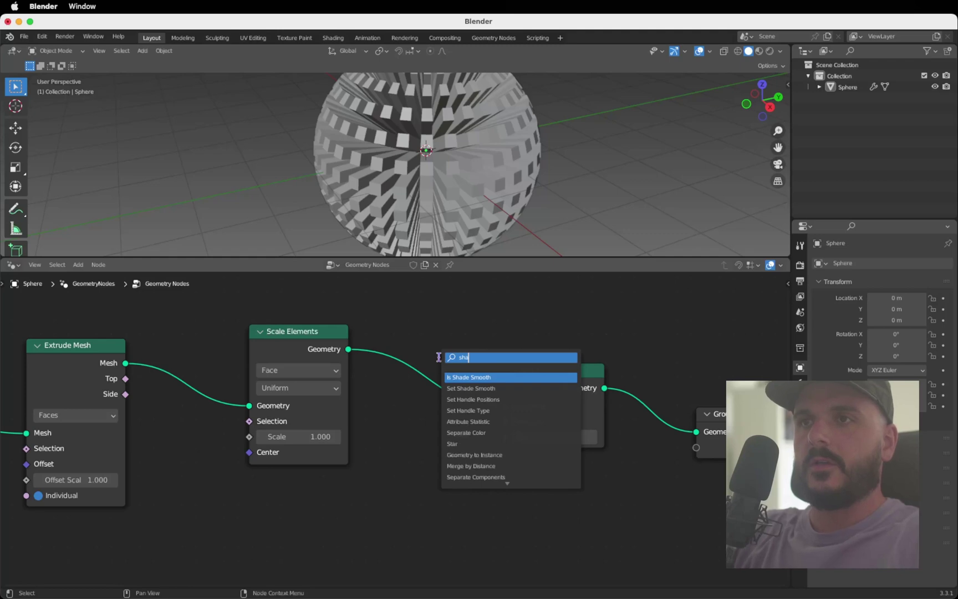
text(de)
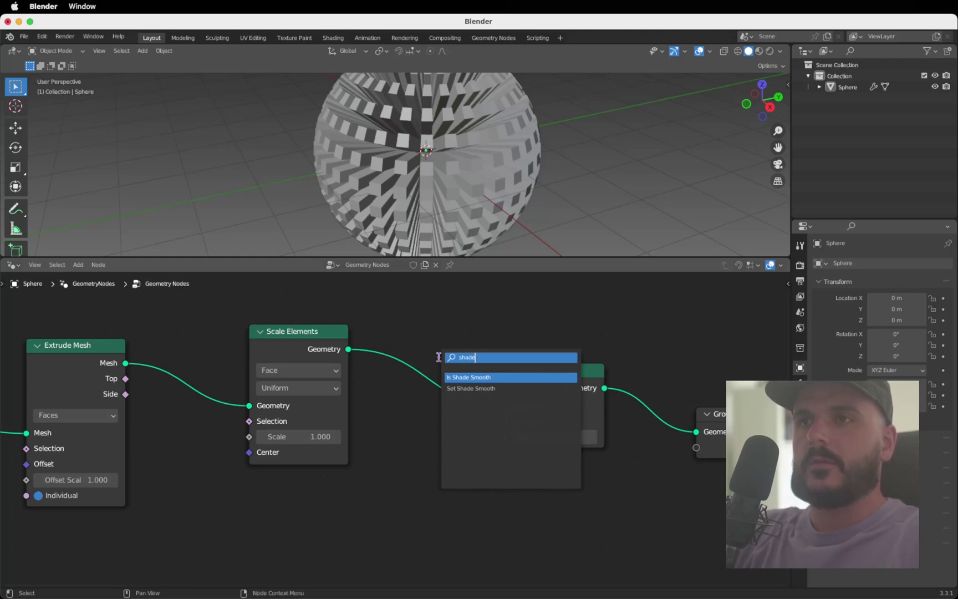
key(Down)
key(Return)
click(438, 366)
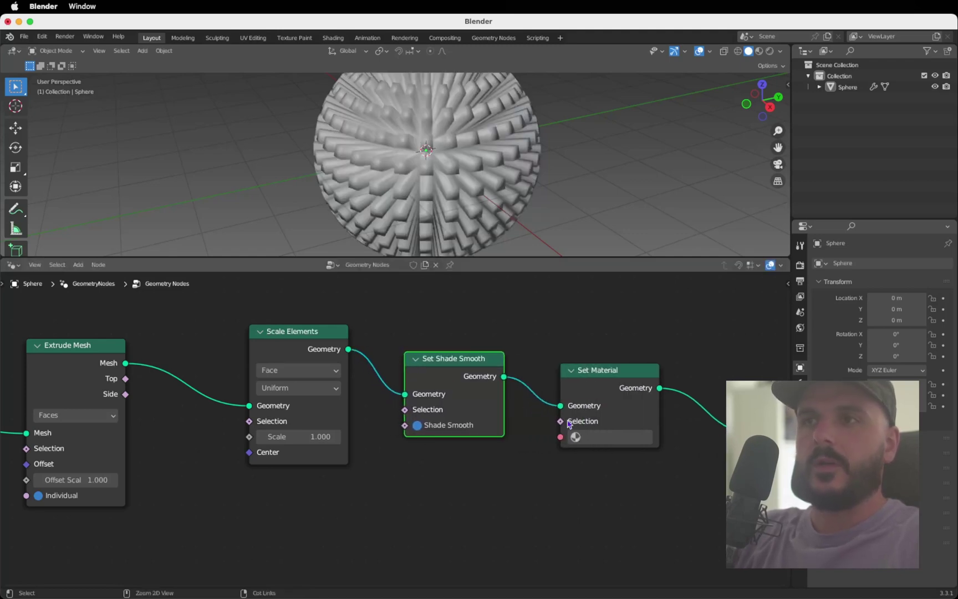
- Connect the Top output of Extrude Mesh to the Selection input of Scale Elements
key(Home)
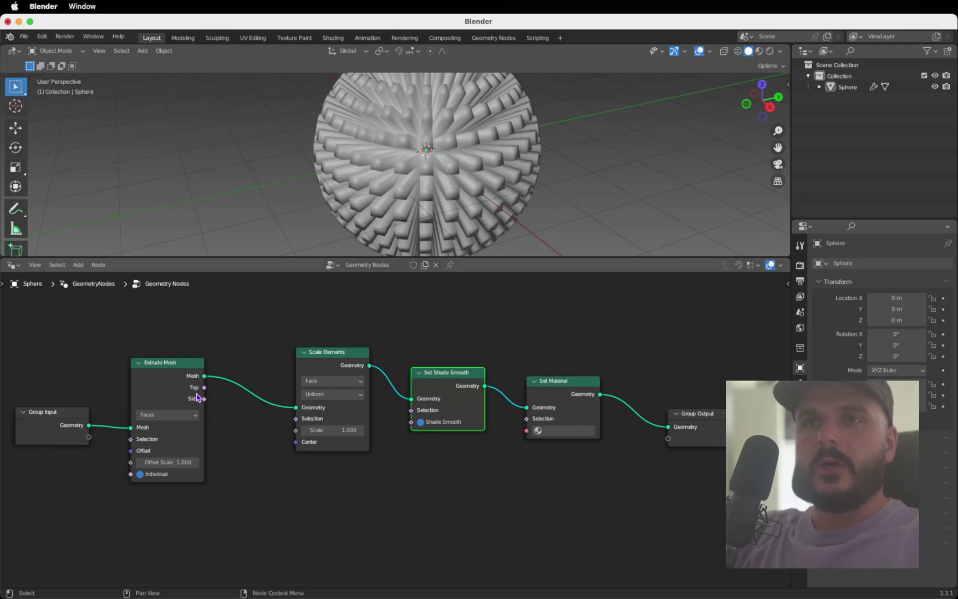
drag(205, 387, 296, 419)
scroll(268, 485, down, 3)
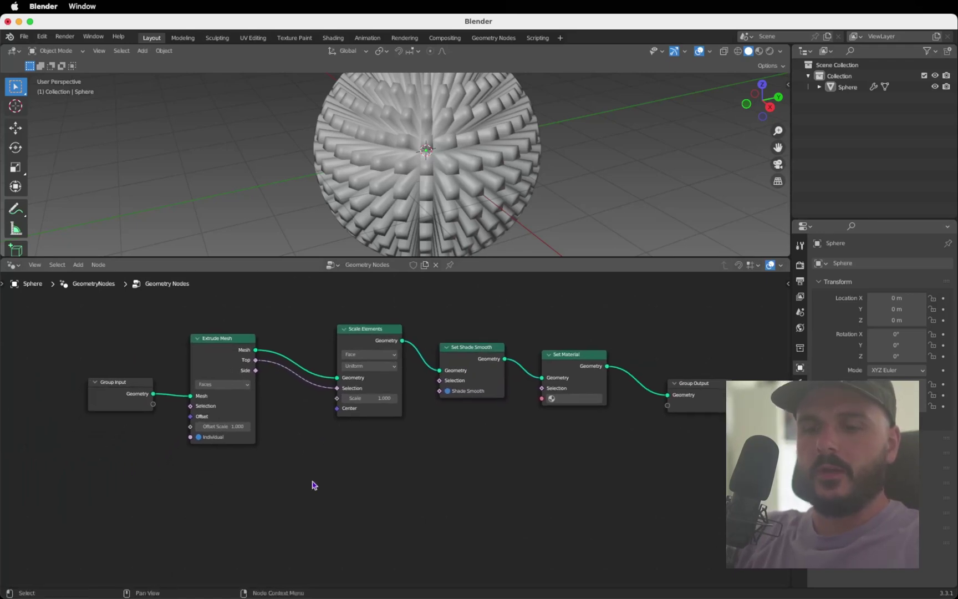
- Add a Random Value node below Extrude Mesh and place a duplicate of it below Scale Elements
key(shift+a)
click(299, 357)
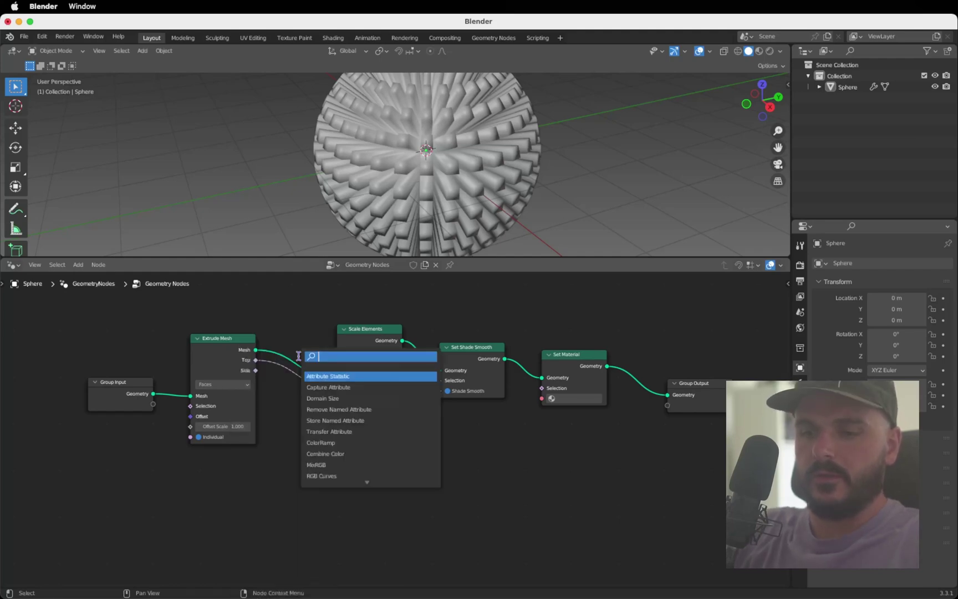
text(random)
key(Return)
click(195, 480)
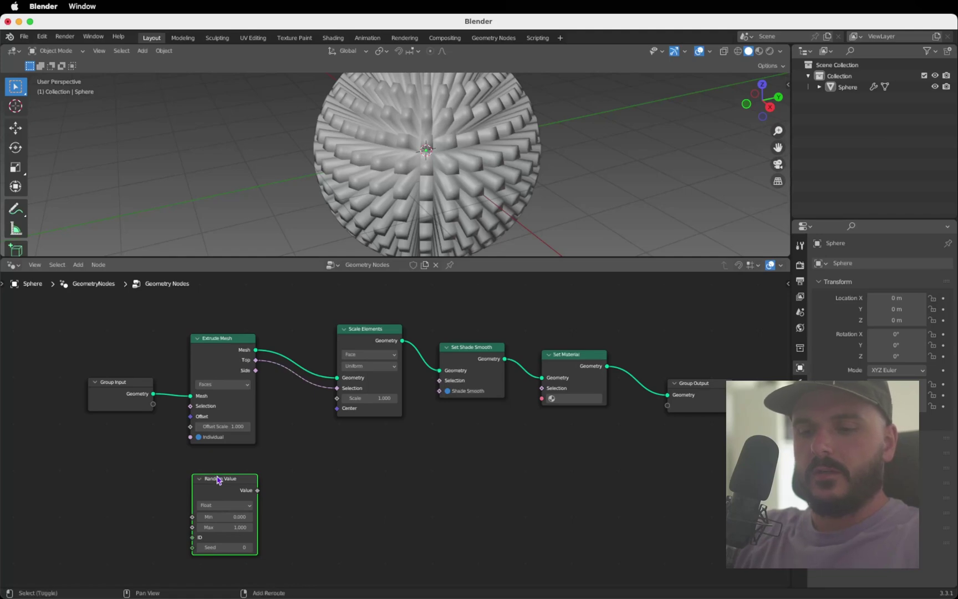
key(g)
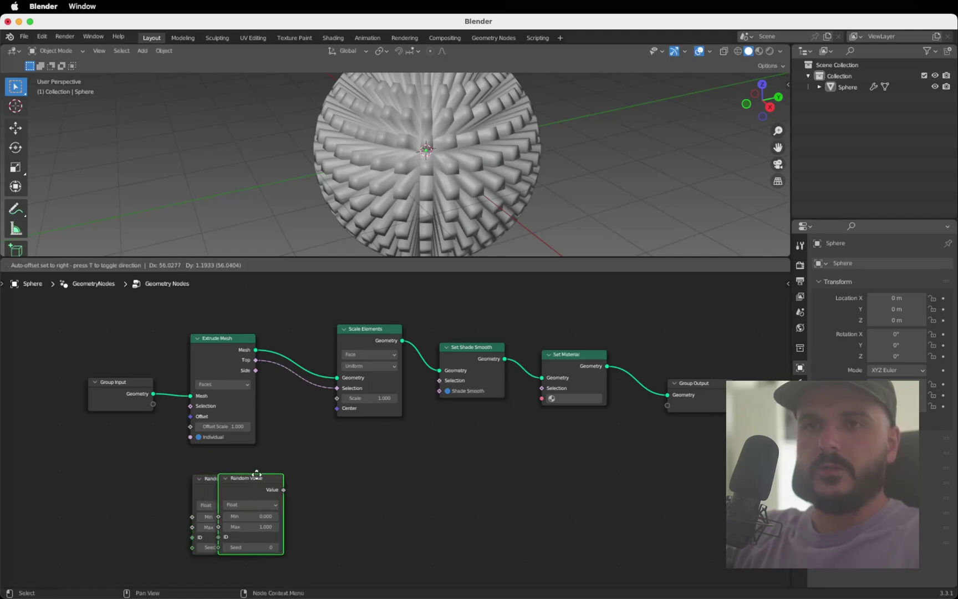
click(344, 475)
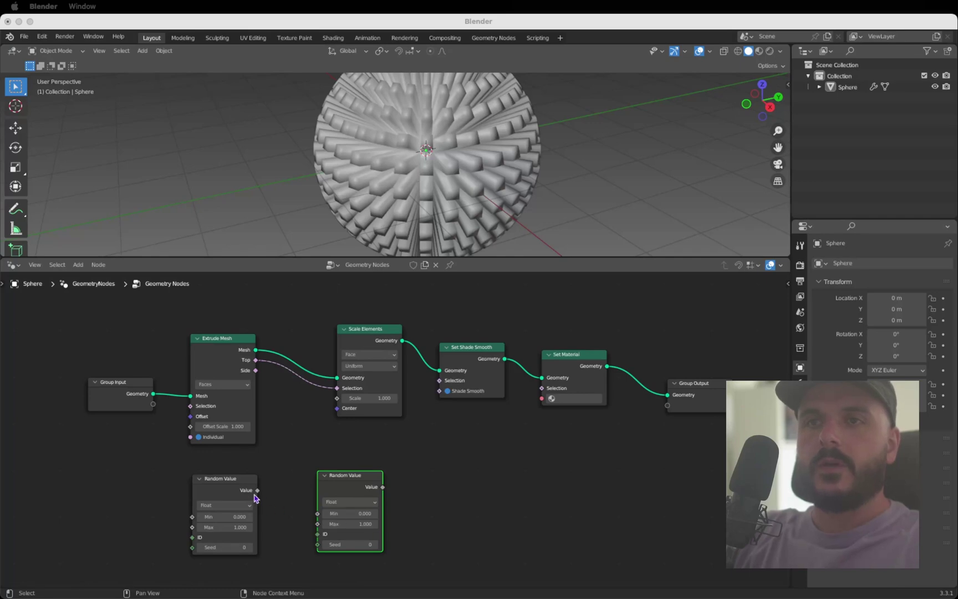
- Connect the first Random Value to Extrude Mesh's Offset and the second one to Scale Elements' Scale
click(258, 495)
drag(258, 490, 190, 416)
drag(383, 487, 333, 405)
drag(333, 403, 336, 399)
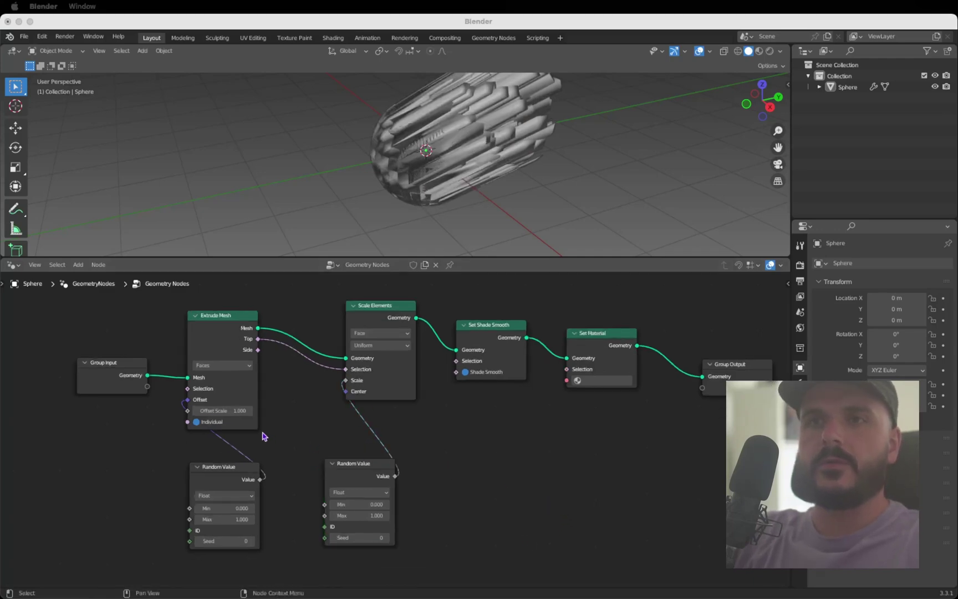
- Set Extrude Mesh's Offset Scale to 0.02 and the Max of its connected Random Value node to 12
double_click(226, 410)
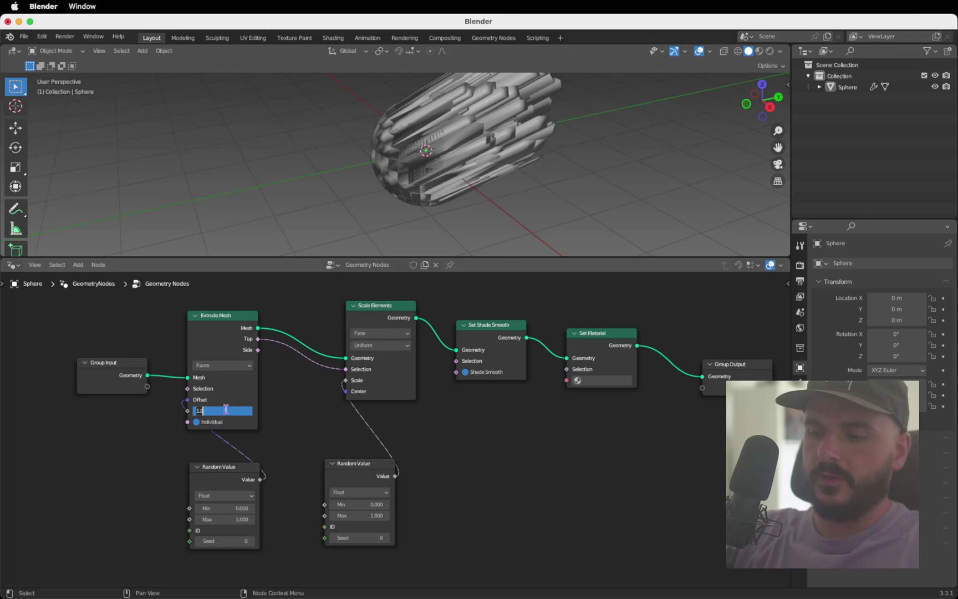
text(0.02)
key(Return)
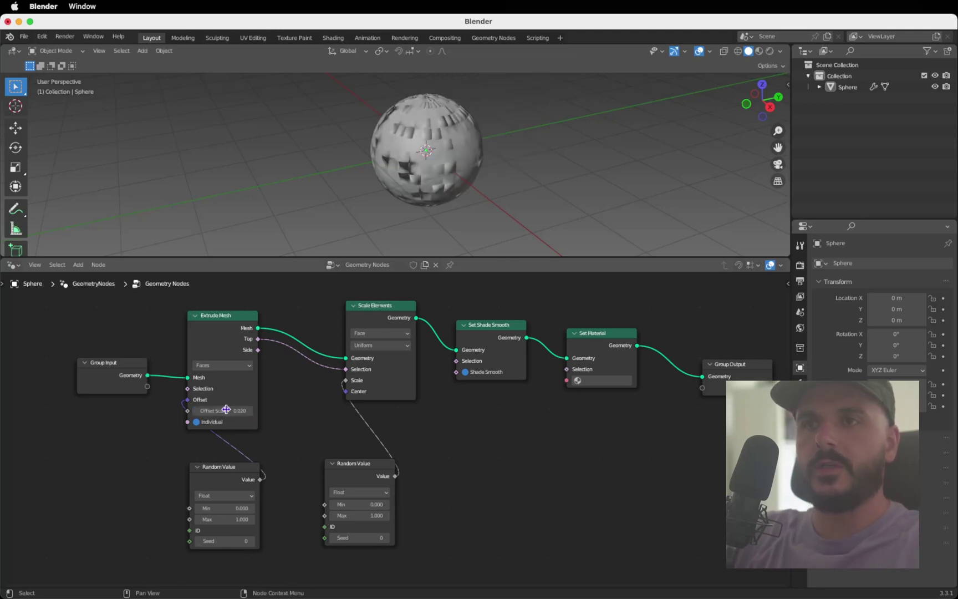
click(233, 519)
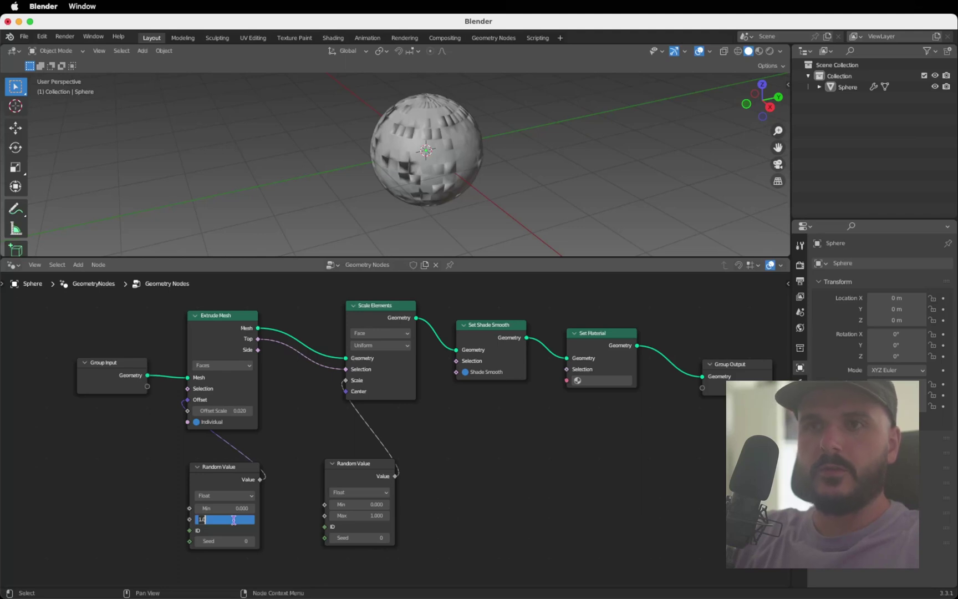
text(122)
key(Return)
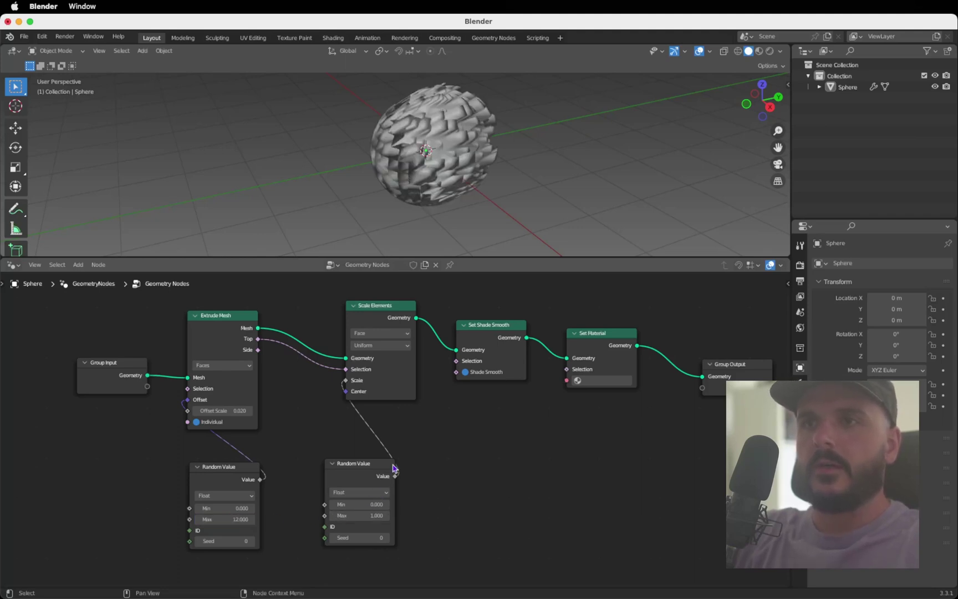
- Set the Scale Elements node to the Edge domain with Uniform scaling
click(376, 333)
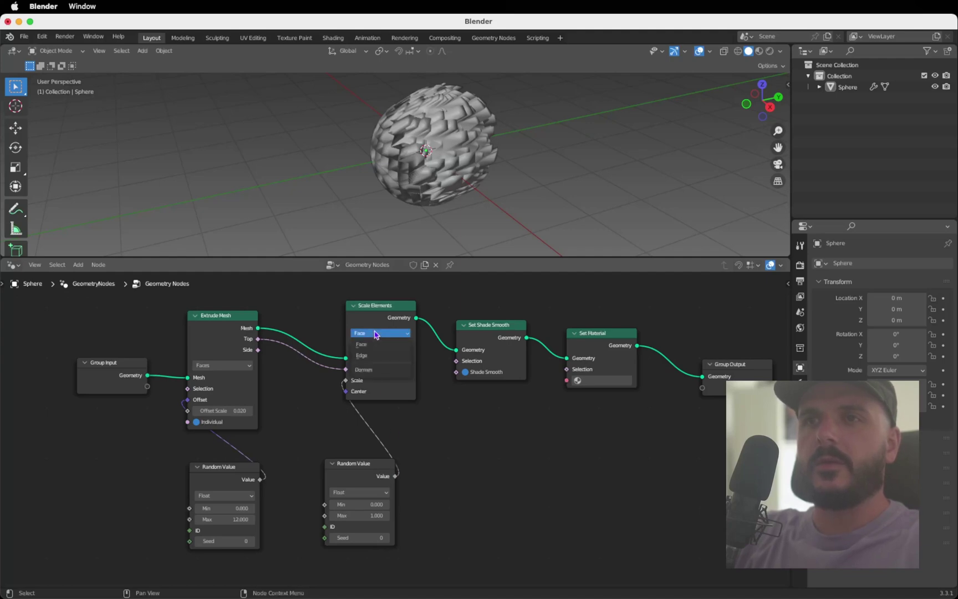
click(363, 356)
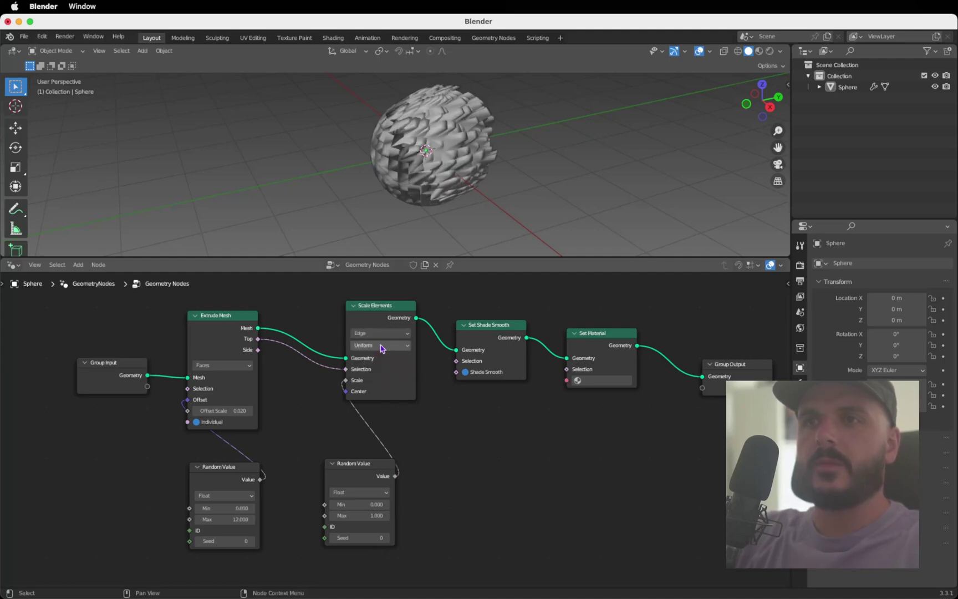
click(381, 345)
click(381, 357)
- Add a Wireframe modifier to the sphere with a thickness of 0.5 m, using Relative instead of Even thickness
click(800, 383)
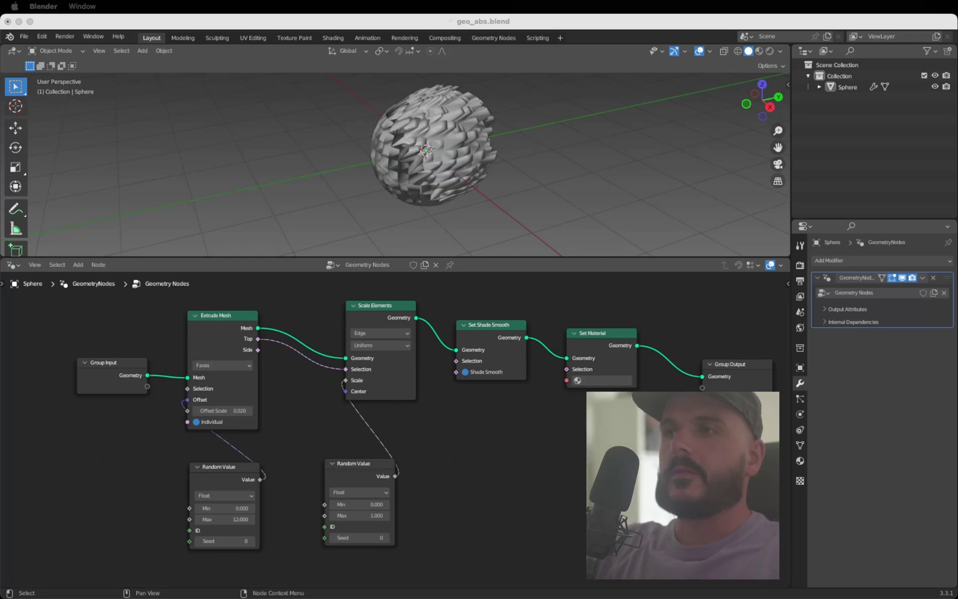
click(890, 260)
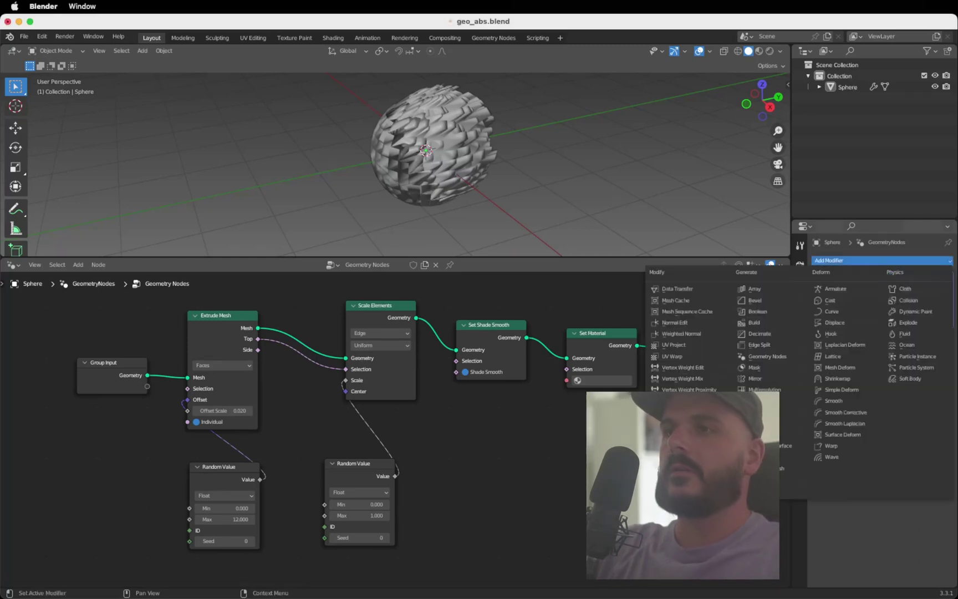
click(765, 491)
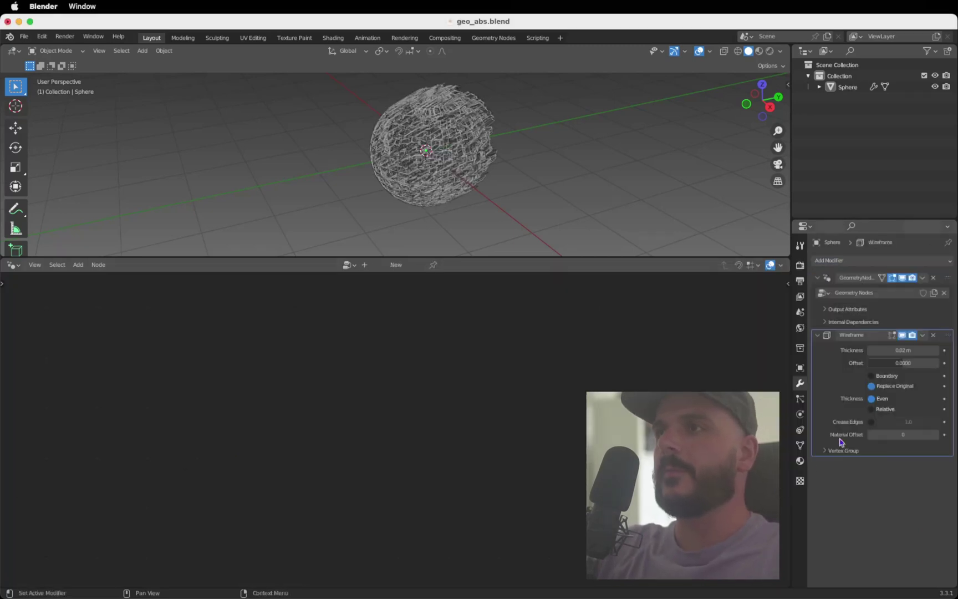
click(901, 352)
text(.5)
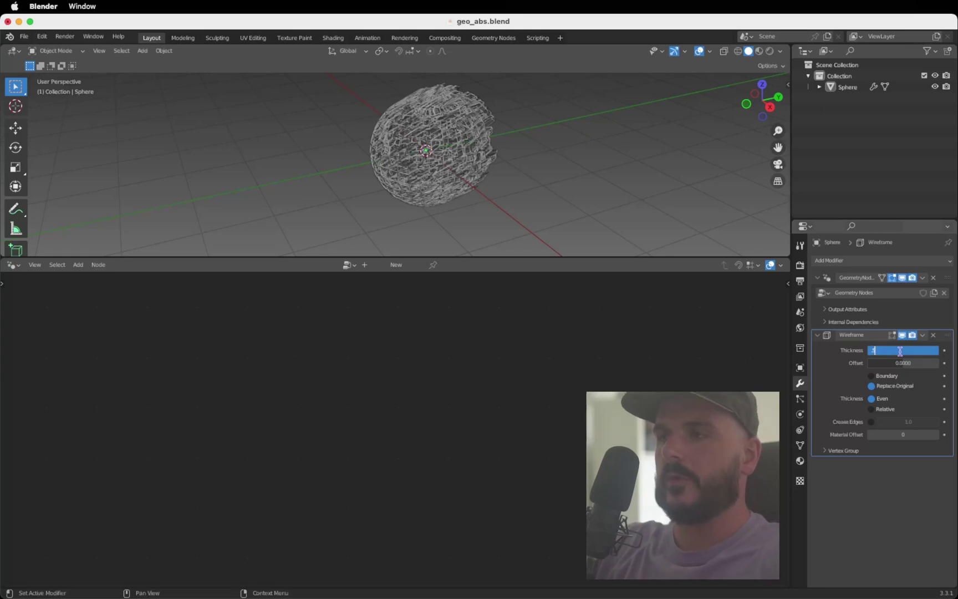
key(Return)
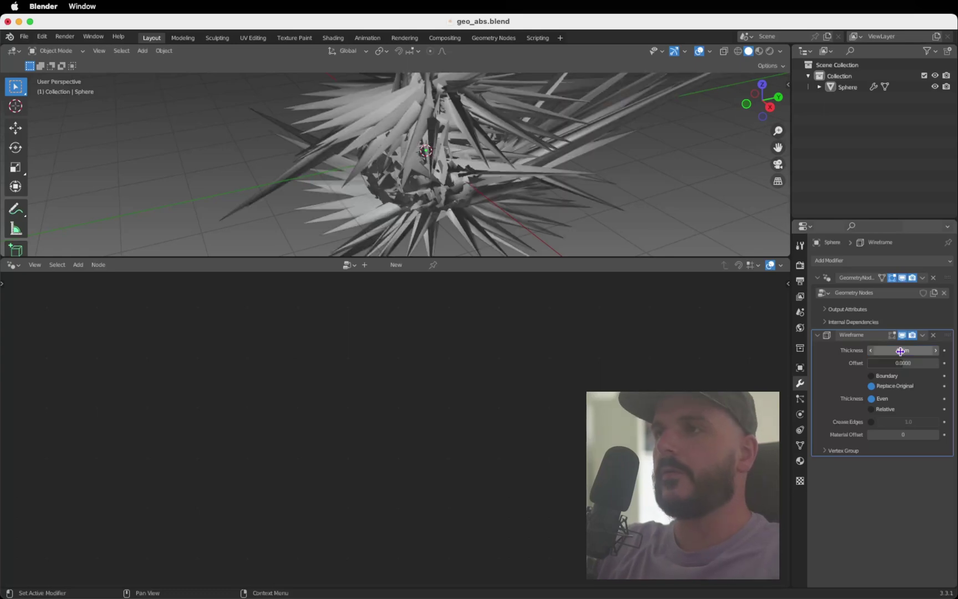
click(872, 411)
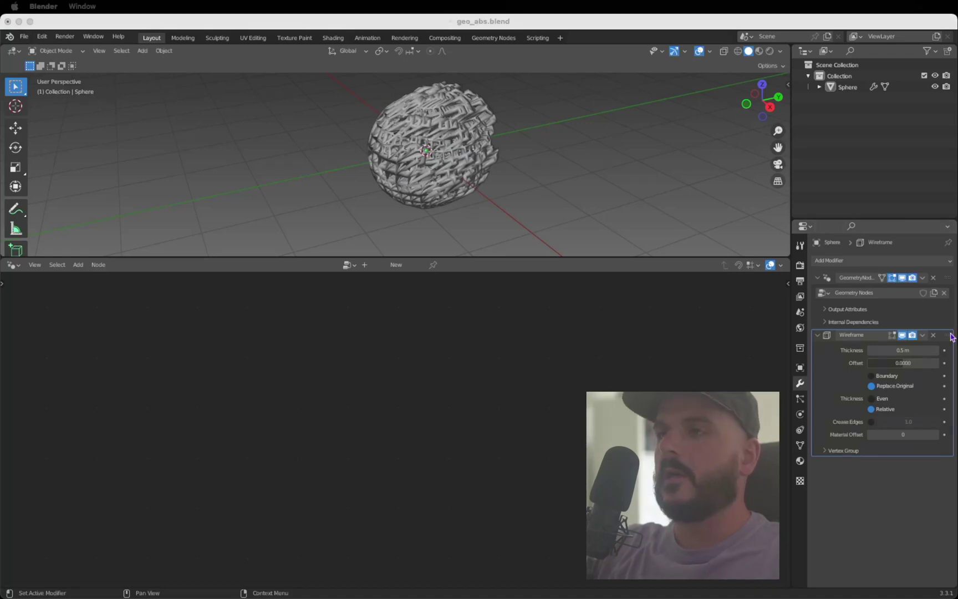
- Add a Subdivision modifier after the Wireframe and make the sphere's Geometry Nodes modifier active again
click(871, 265)
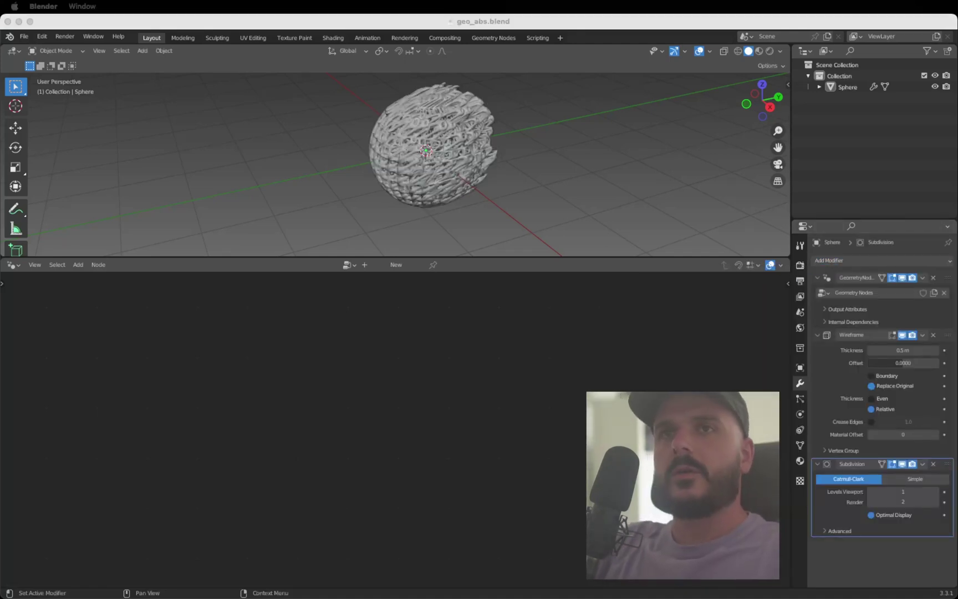
click(950, 285)
scroll(219, 519, up, 1)
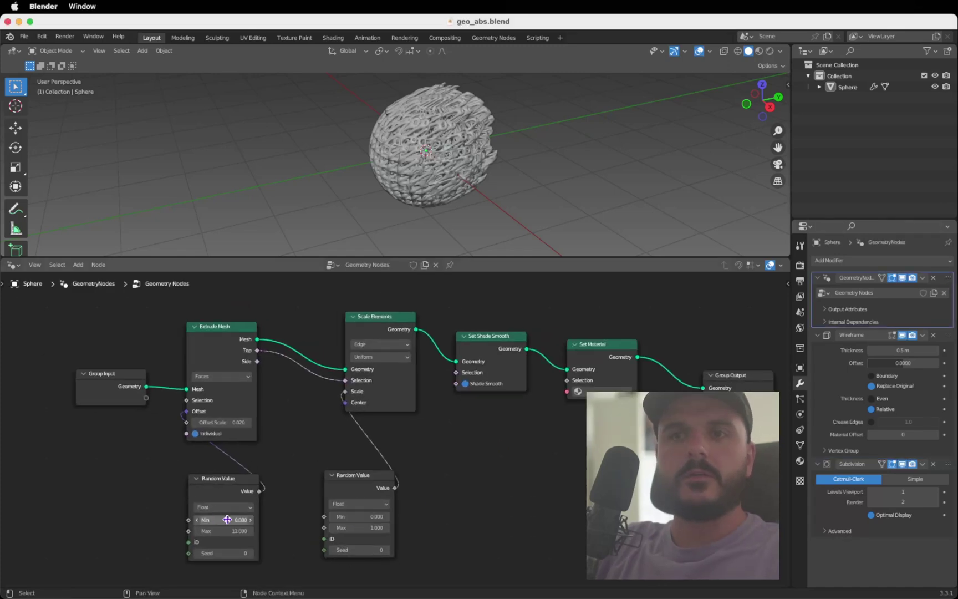
scroll(524, 400, down, 1)
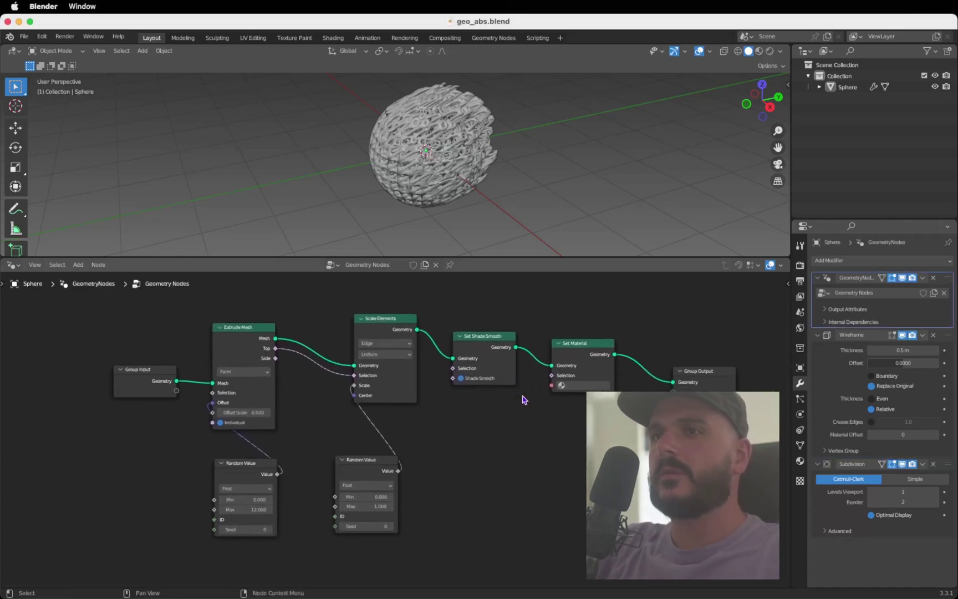
scroll(525, 399, up, 2)
scroll(523, 399, down, 2)
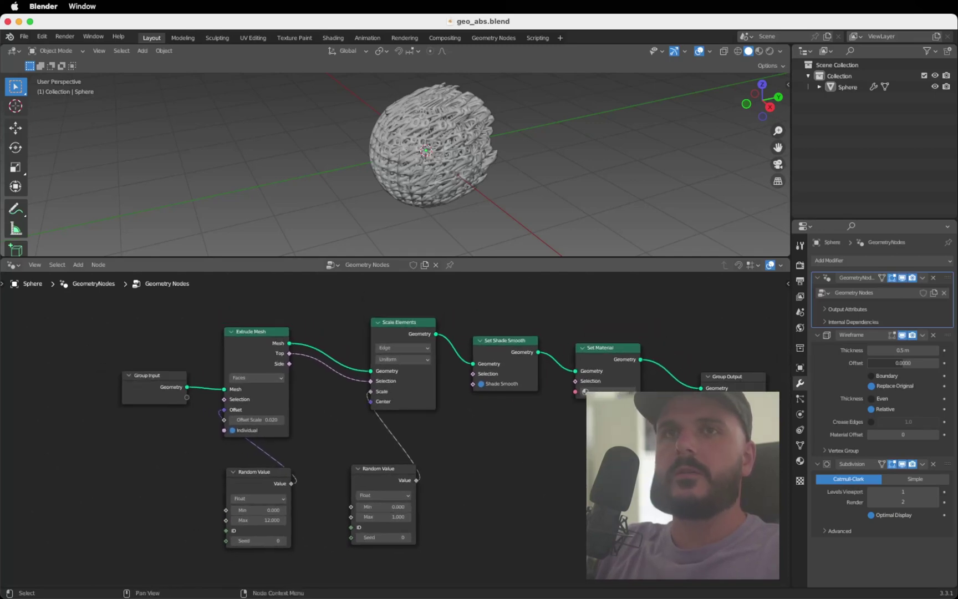
- Enlarge the 3D viewport, add a plane mesh and scale it up to more than three times its size
drag(509, 258, 508, 402)
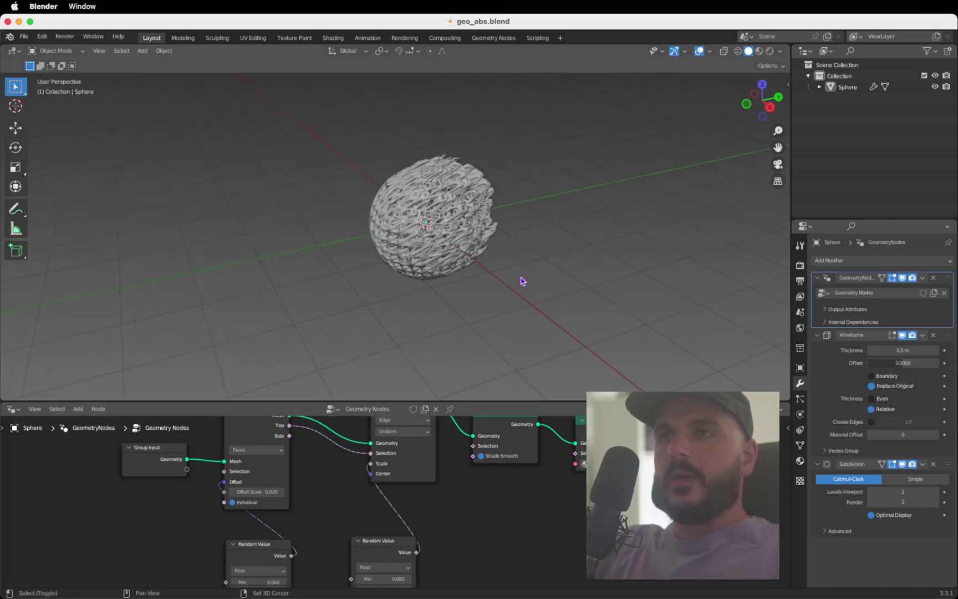
key(shift+a)
mouse_move(521, 281)
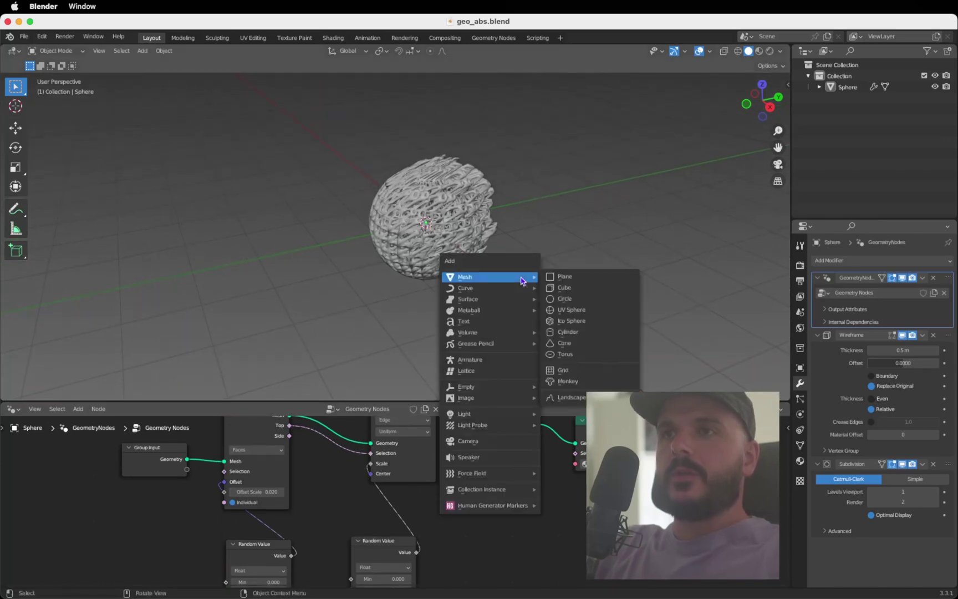
click(568, 277)
key(s)
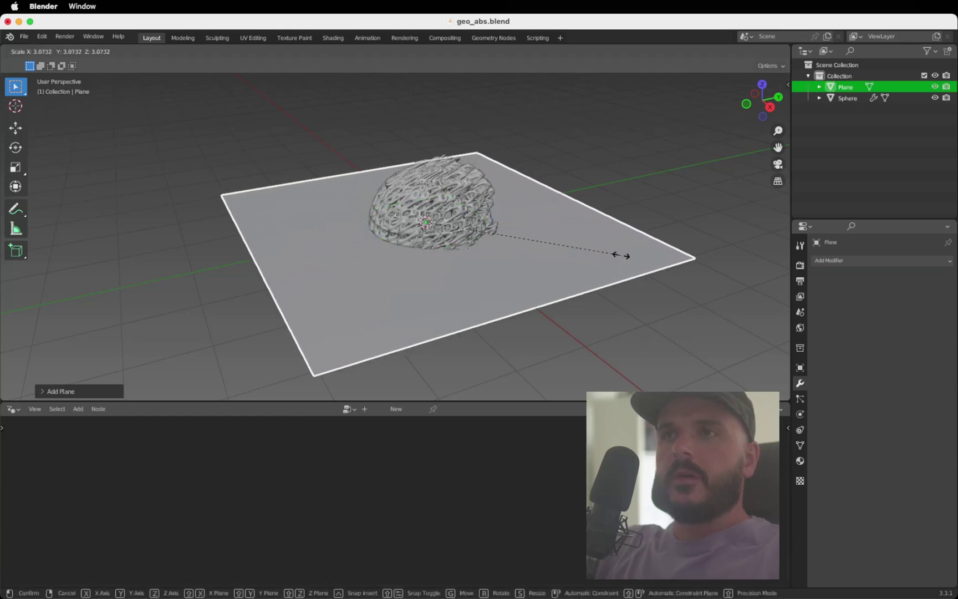
click(657, 258)
- Move the plane down about 1.1 m along the Z axis so it lies beneath the sphere
key(g)
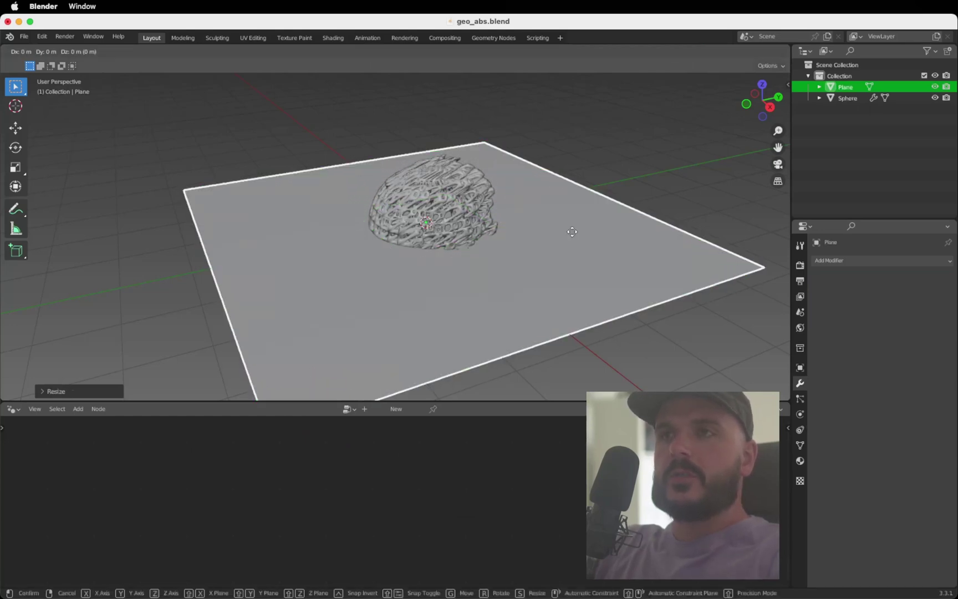
key(z)
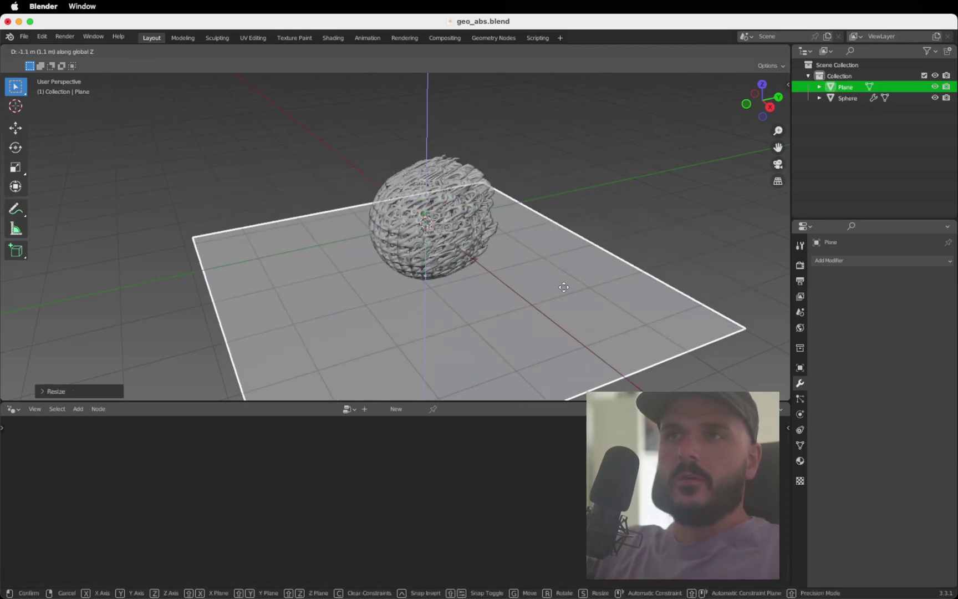
click(564, 288)
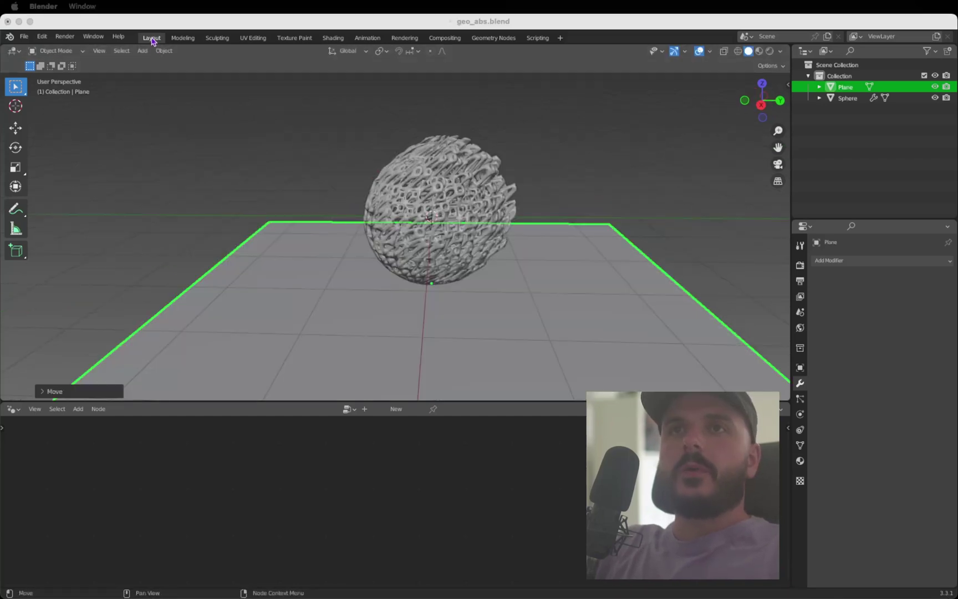
- Duplicate the Layout workspace
double_click(152, 37)
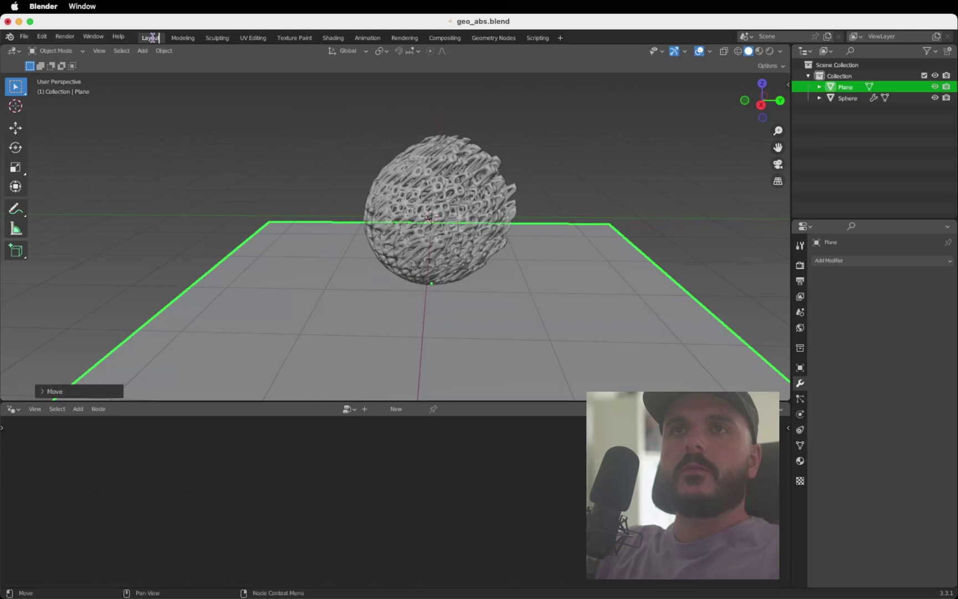
key(Escape)
right_click(152, 38)
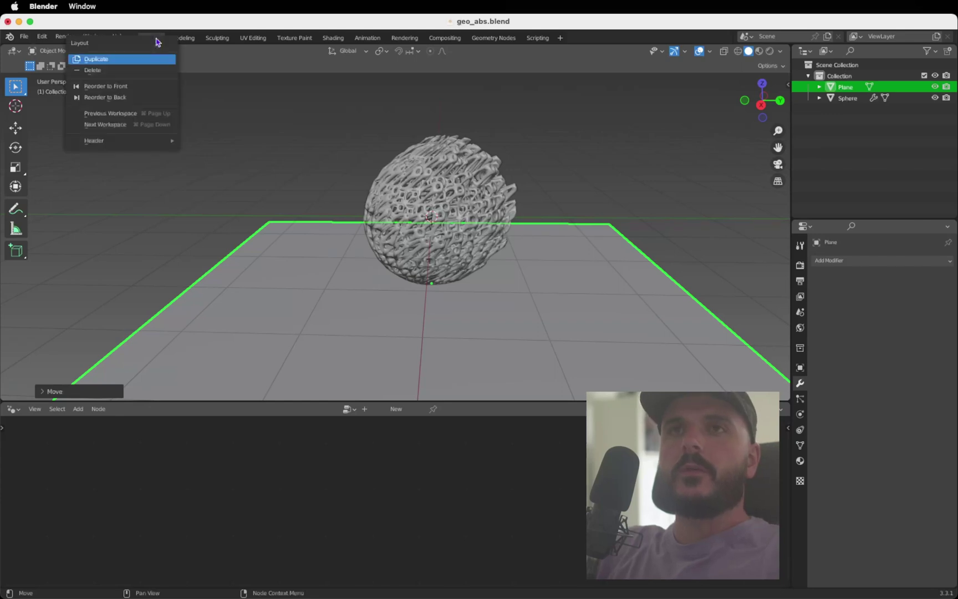
click(138, 63)
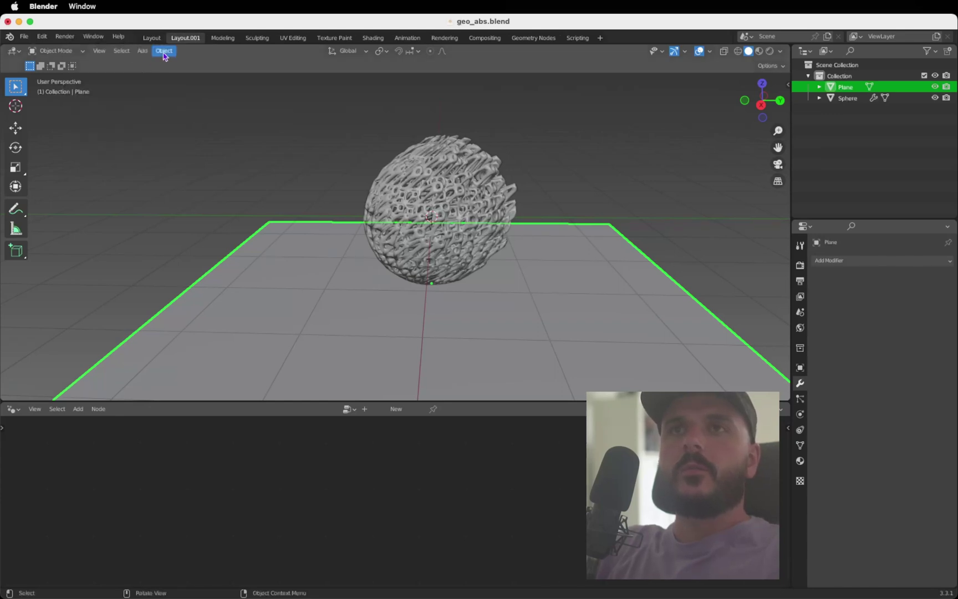
- Switch the duplicated workspace's node area to the Shader Editor and create a new material for the plane
click(14, 409)
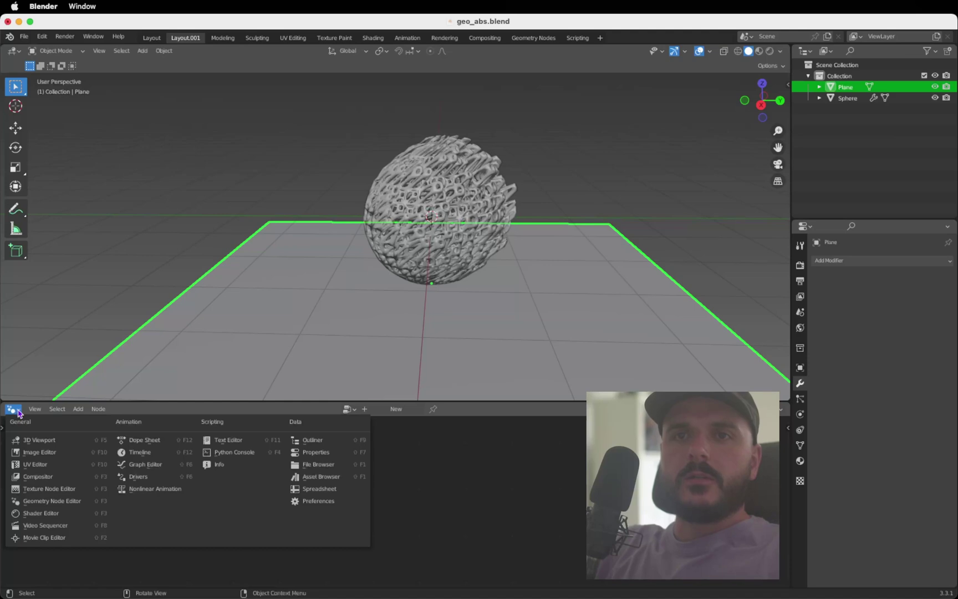
click(50, 514)
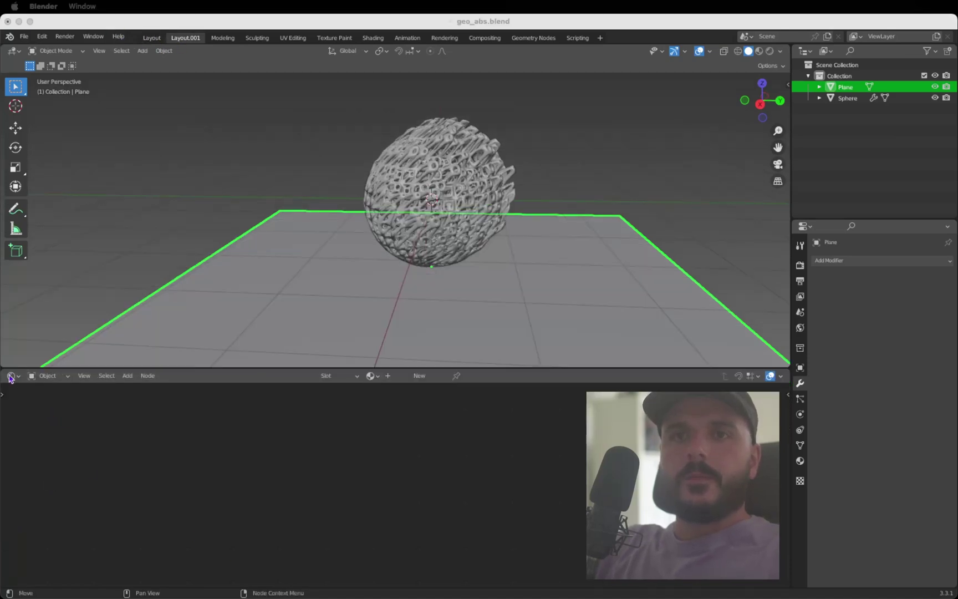
click(10, 377)
click(61, 480)
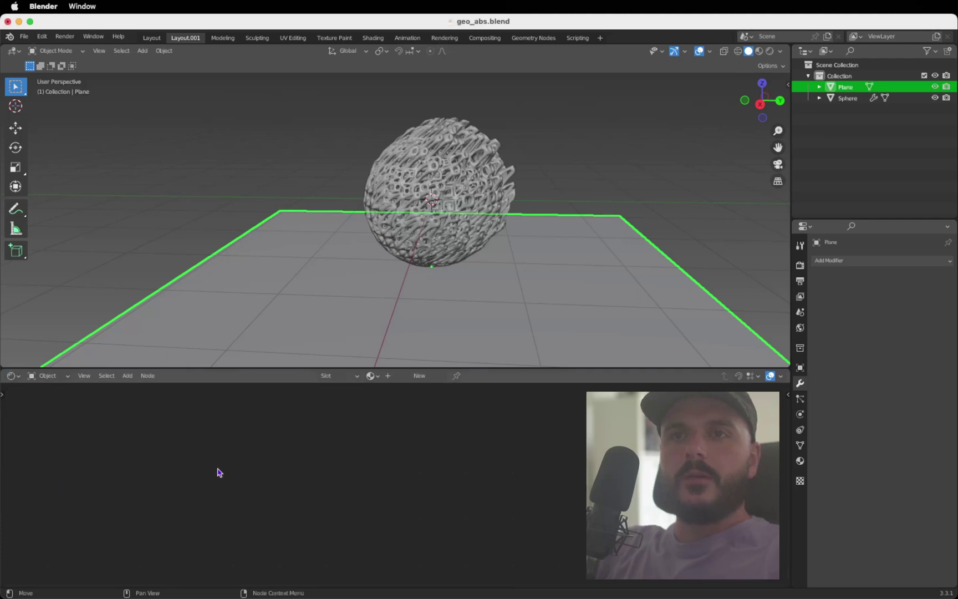
click(424, 381)
scroll(423, 520, down, 5)
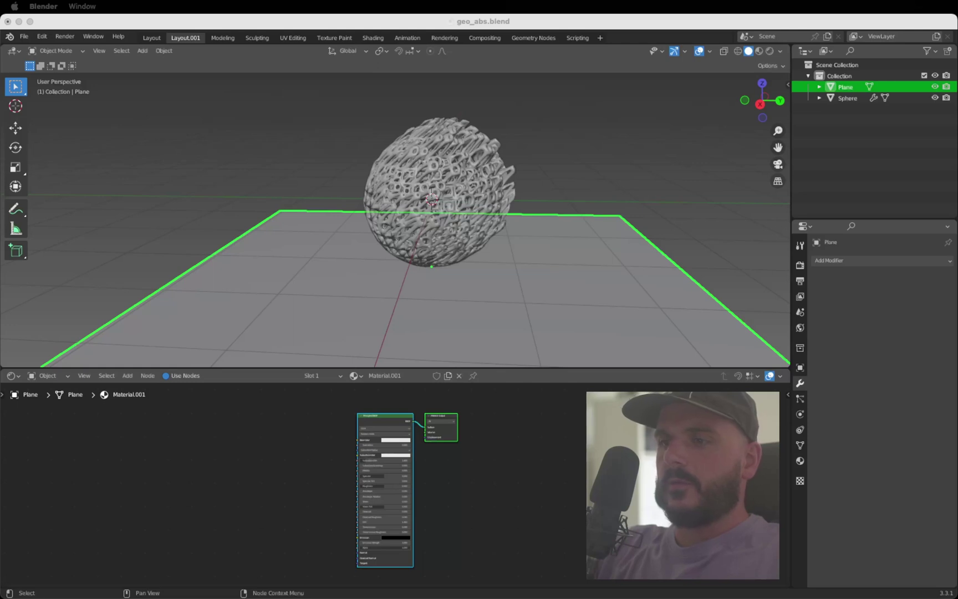
- Bring the rocky trail diffuse, displacement and roughness image files into the plane's material as texture nodes
drag(388, 597, 250, 402)
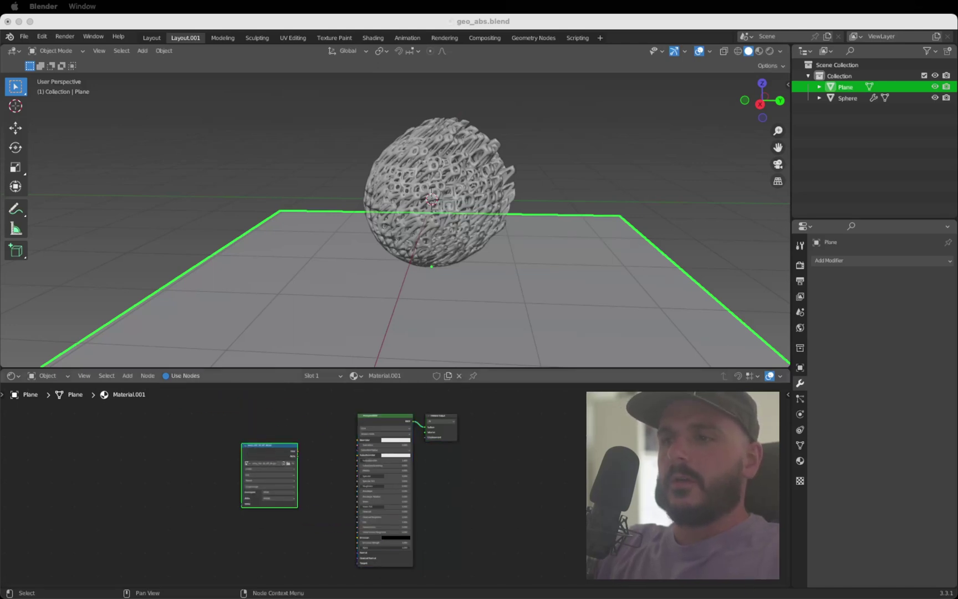
drag(533, 598, 325, 555)
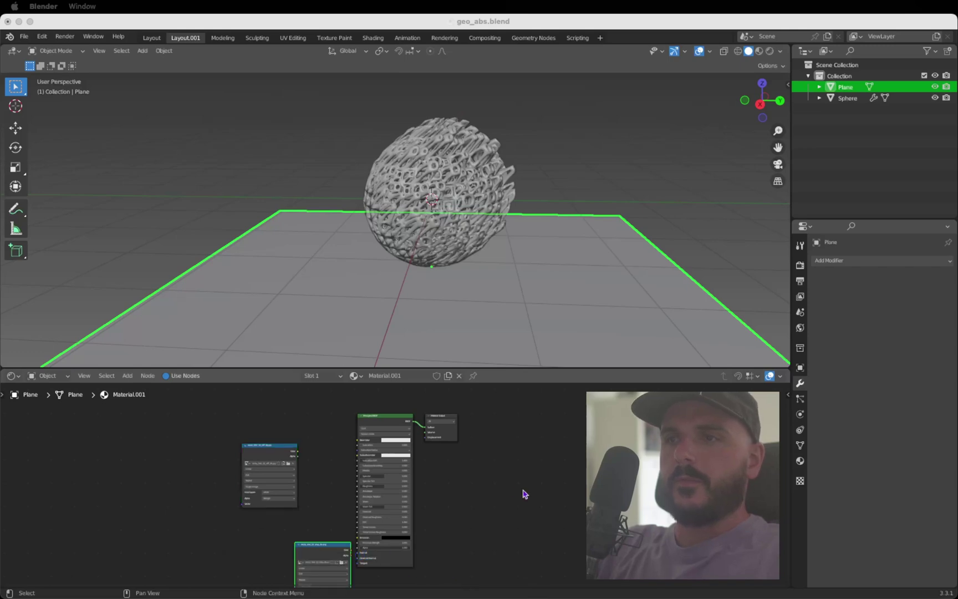
scroll(511, 489, down, 3)
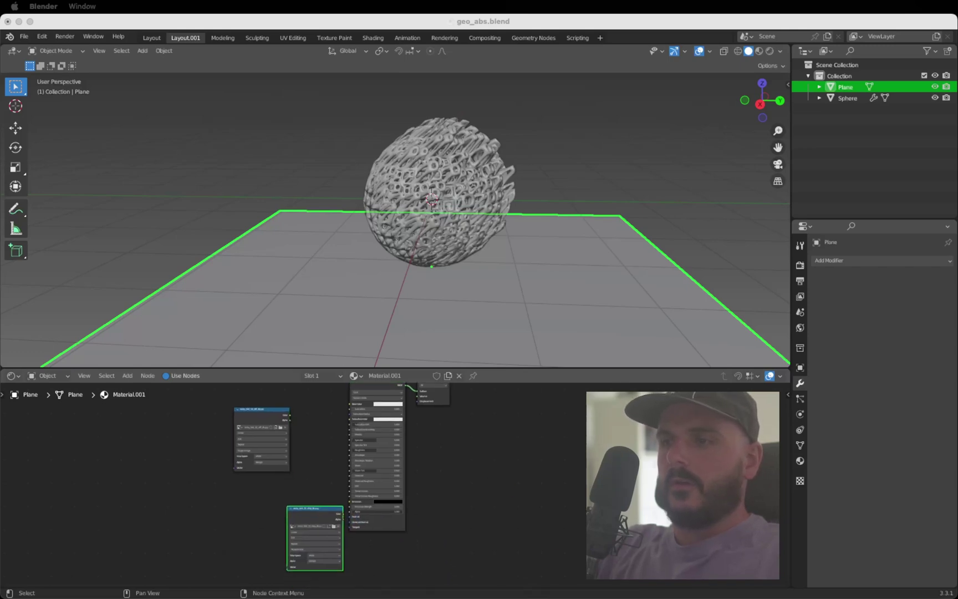
drag(397, 598, 210, 526)
- Change the scene's render engine to Cycles
click(801, 266)
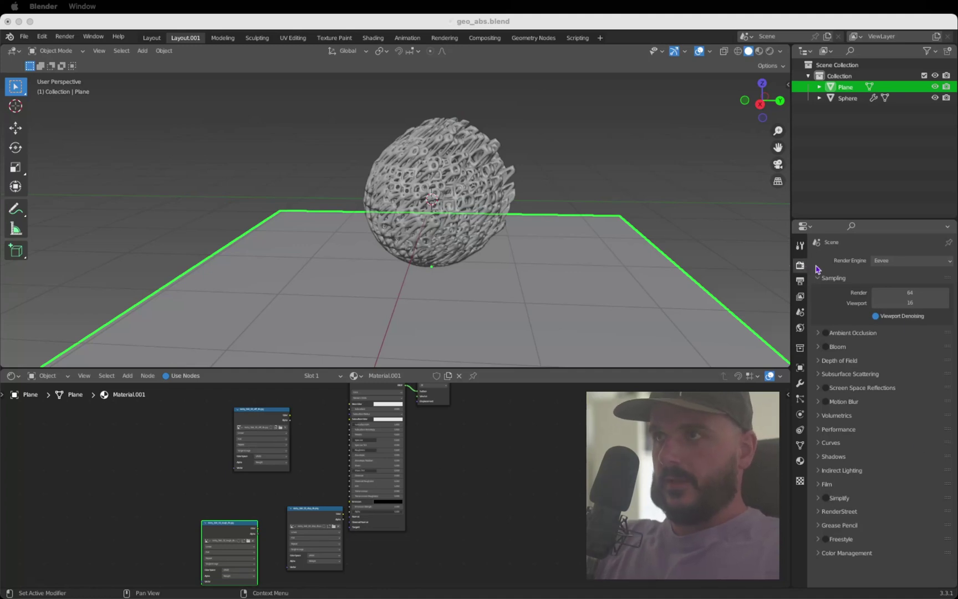
click(898, 261)
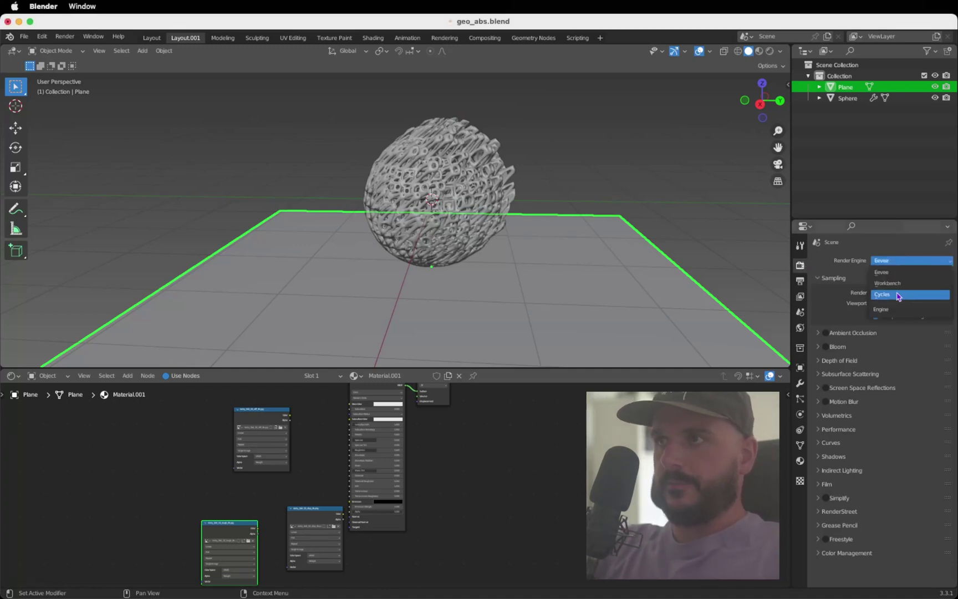
click(899, 296)
- Enlarge the Shader Editor and connect the diffuse texture's Color output to the Principled BSDF's Base Color
drag(546, 369, 545, 252)
scroll(314, 379, up, 3)
drag(304, 357, 442, 344)
click(371, 310)
drag(339, 301, 353, 303)
middle_drag(354, 482, 374, 447)
- Move the displacement texture out of the way and connect the roughness texture's Color to the Principled BSDF's Roughness
drag(413, 486, 415, 527)
scroll(368, 427, up, 3)
scroll(371, 430, down, 4)
drag(306, 489, 471, 373)
scroll(372, 398, up, 2)
scroll(372, 398, up, 1)
scroll(377, 482, down, 2)
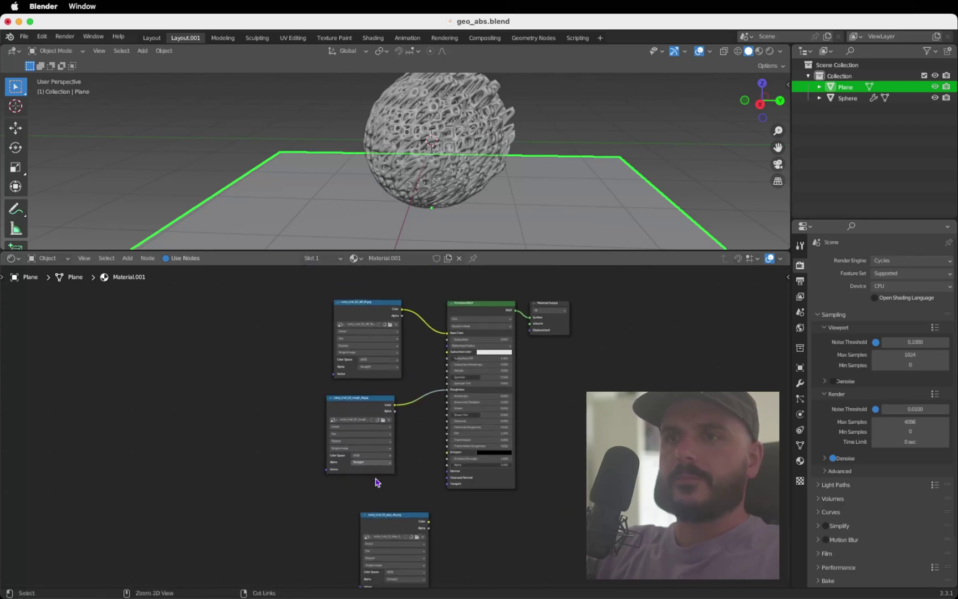
- Add a Bump node beside the displacement texture, aligned below the roughness texture, and connect that texture's Color output to it
drag(406, 526, 367, 508)
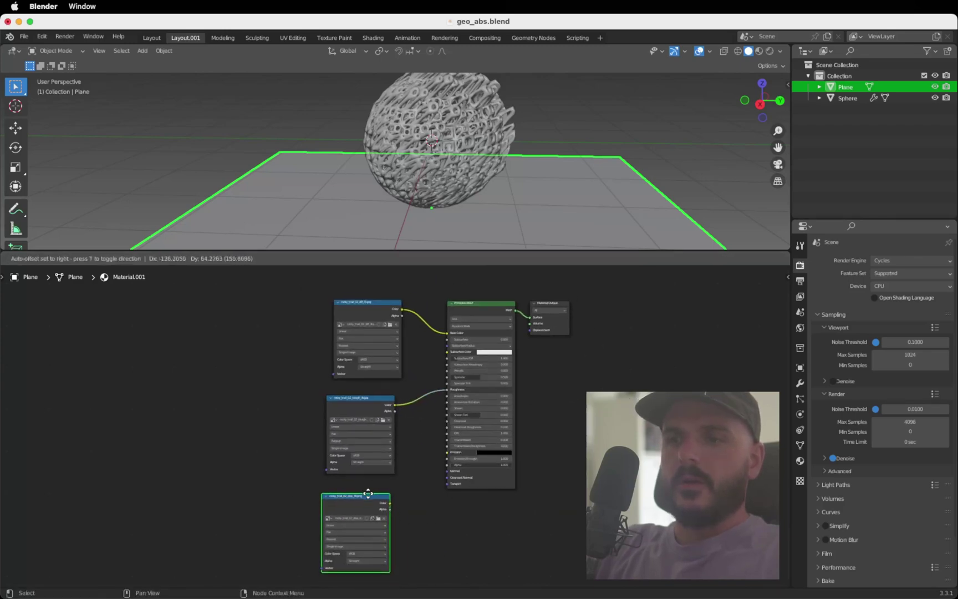
click(465, 536)
key(shift+a)
click(453, 468)
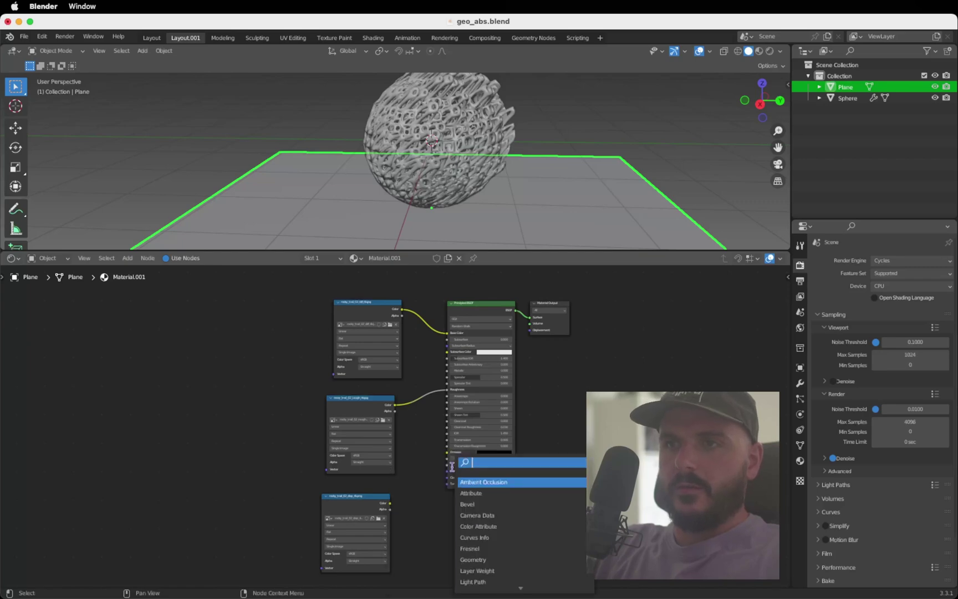
text(bum)
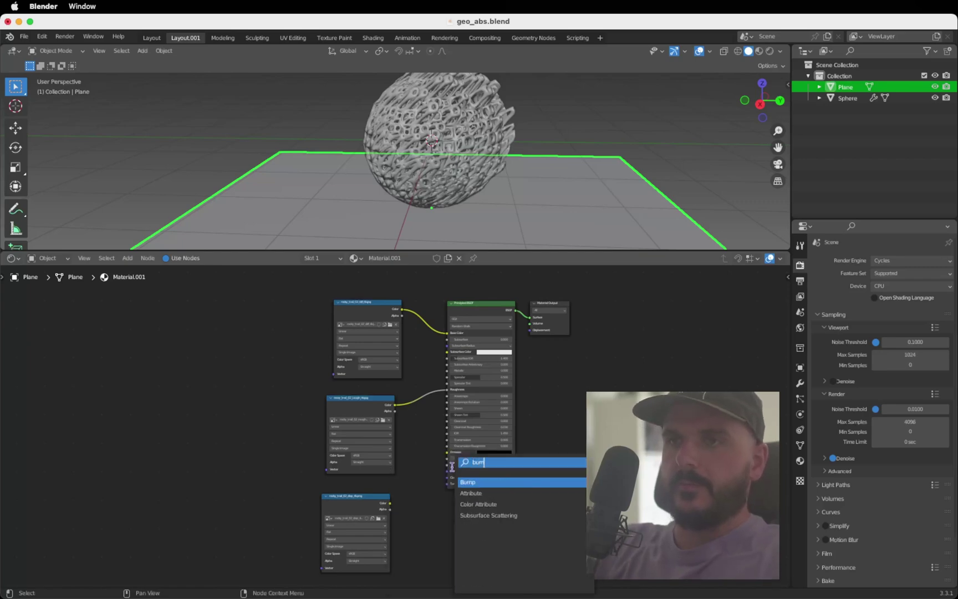
key(Return)
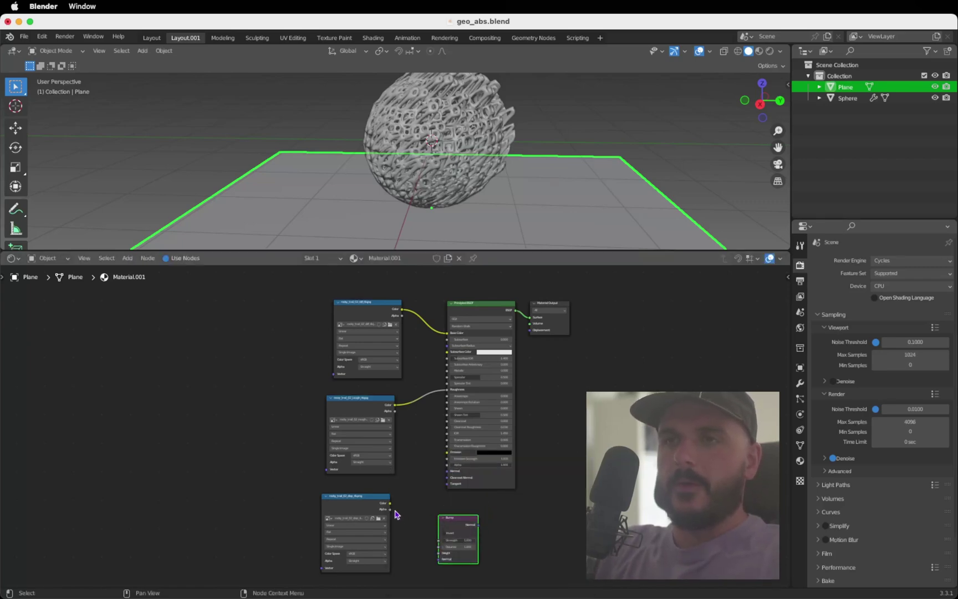
drag(391, 504, 399, 505)
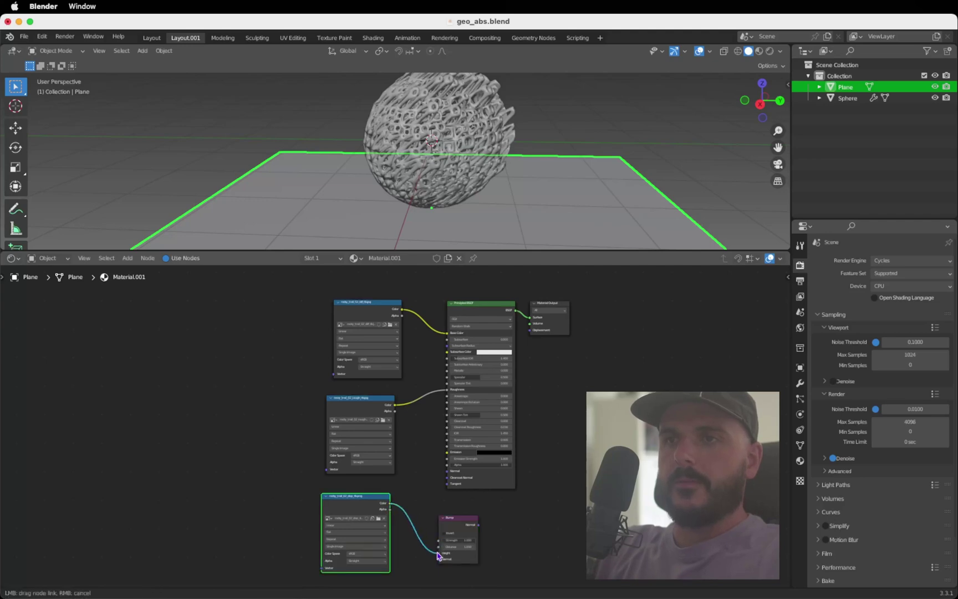
drag(439, 563, 440, 554)
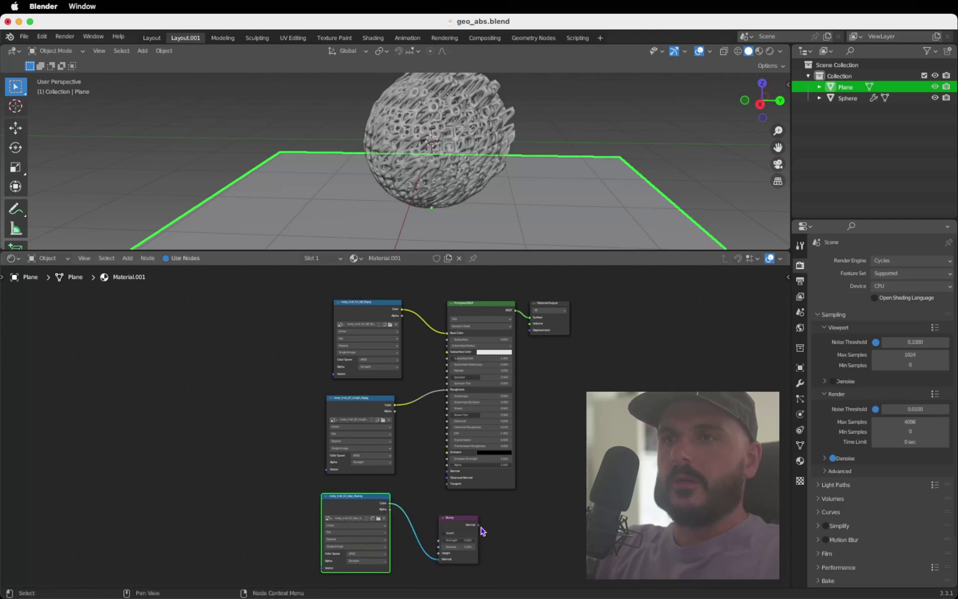
- Connect the Bump node's Normal output to the Material Output's Displacement and show the 3D viewport in Rendered shading
drag(479, 524, 530, 331)
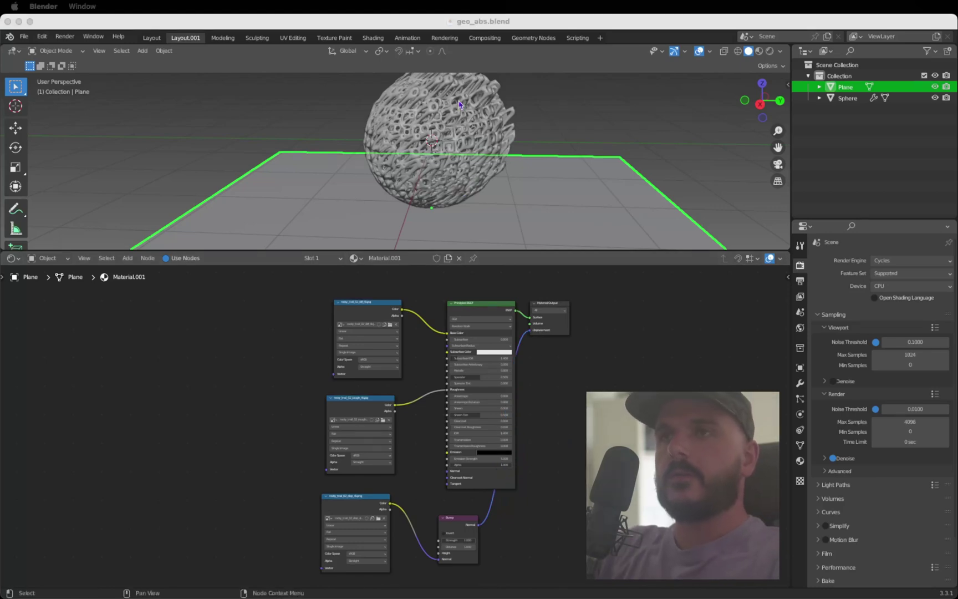
key(z)
click(495, 140)
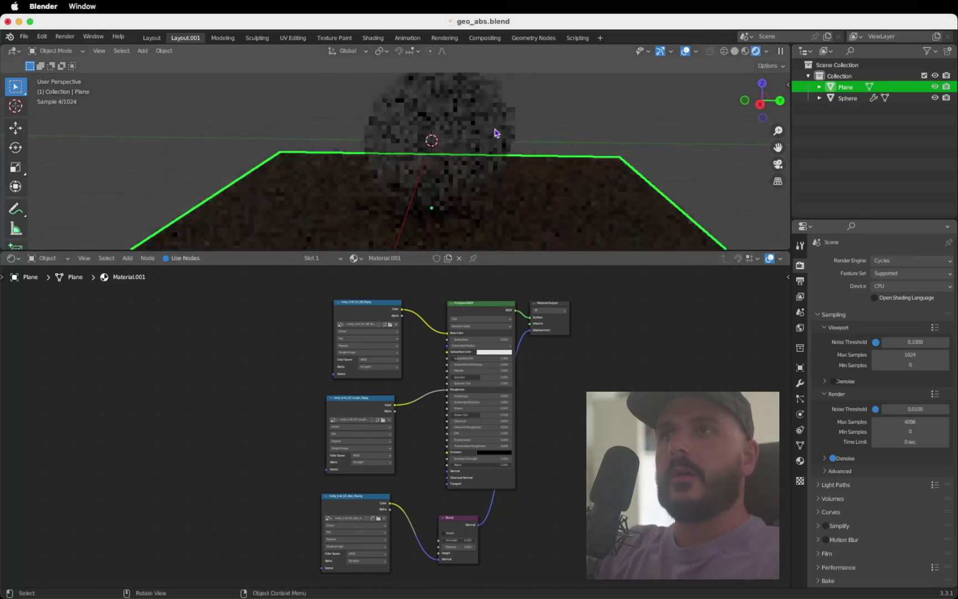
key(z)
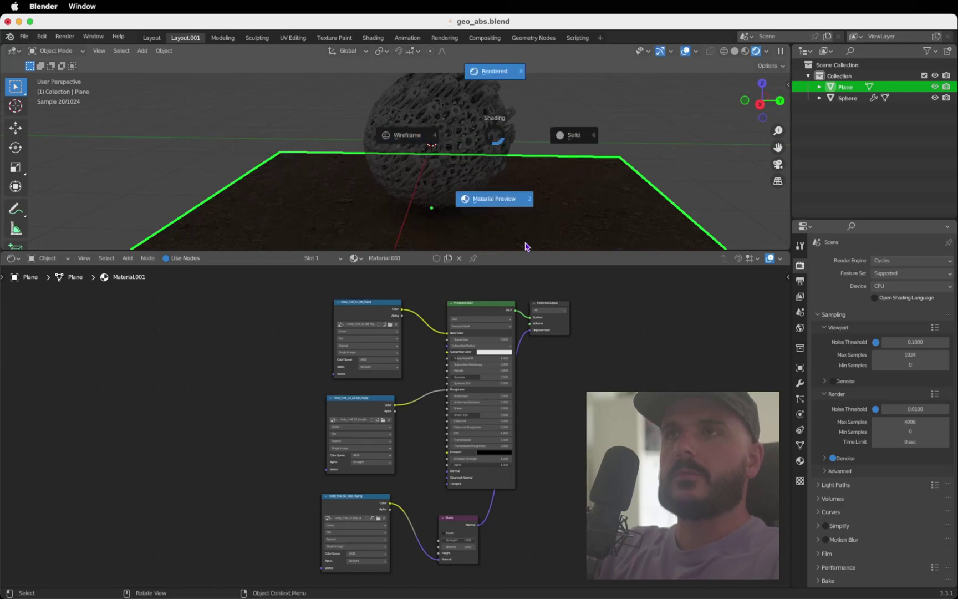
click(499, 86)
- Add an Area light to the scene at the sphere
scroll(500, 164, down, 3)
ctrl+scroll(500, 166, up, 3)
scroll(500, 166, right, 4)
ctrl+scroll(500, 166, down, 5)
scroll(500, 166, right, 3)
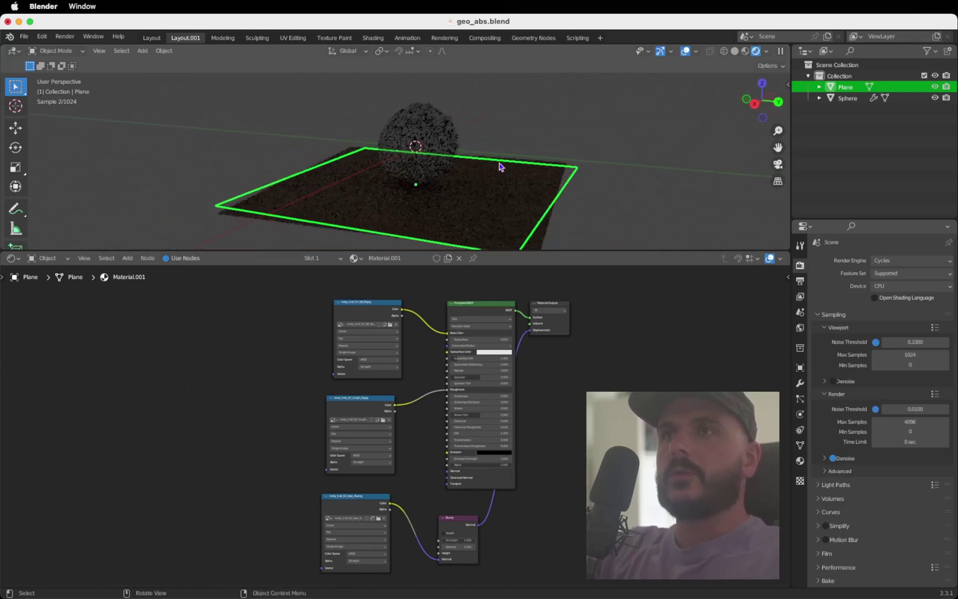
ctrl+scroll(500, 167, up, 3)
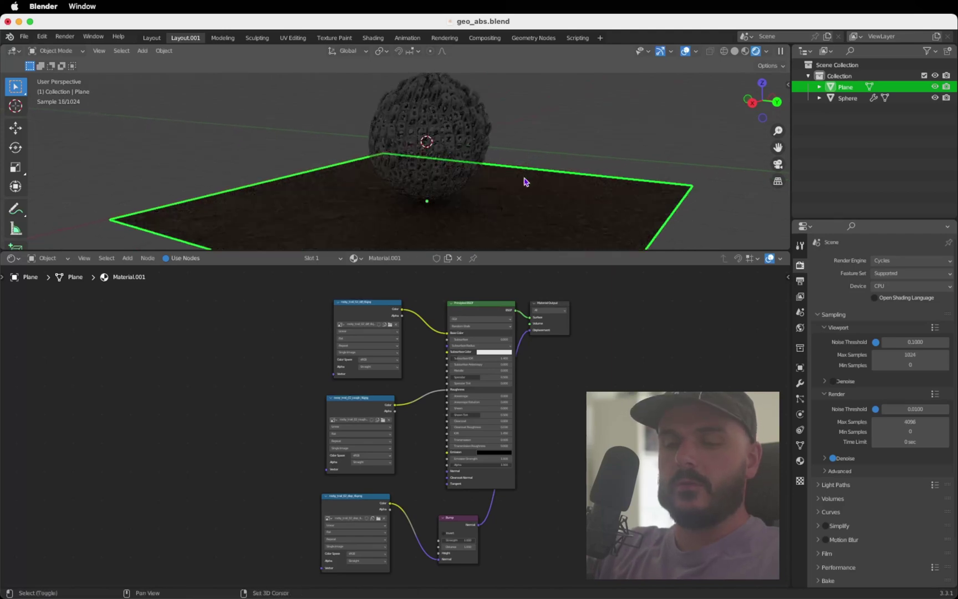
key(shift+a)
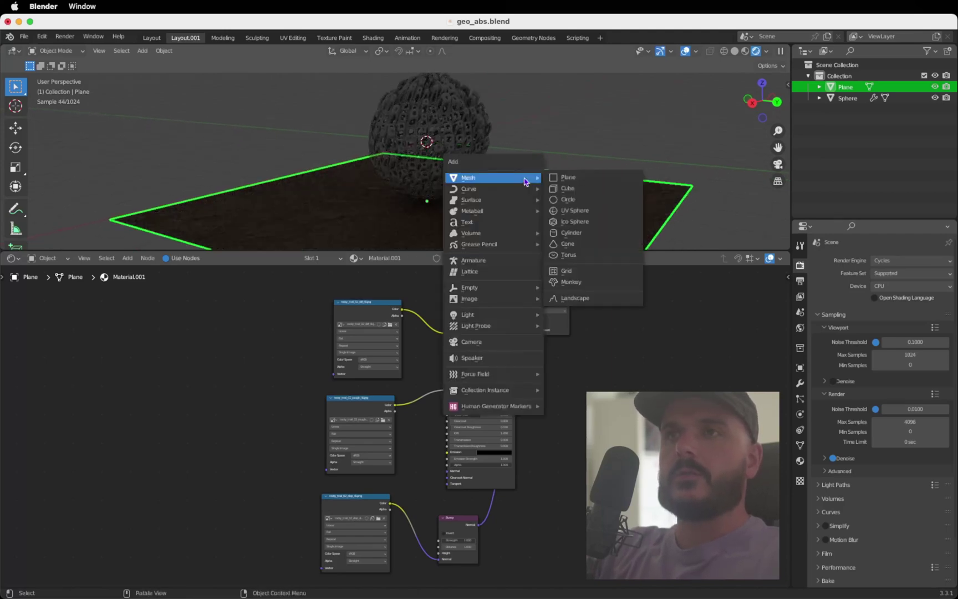
mouse_move(499, 321)
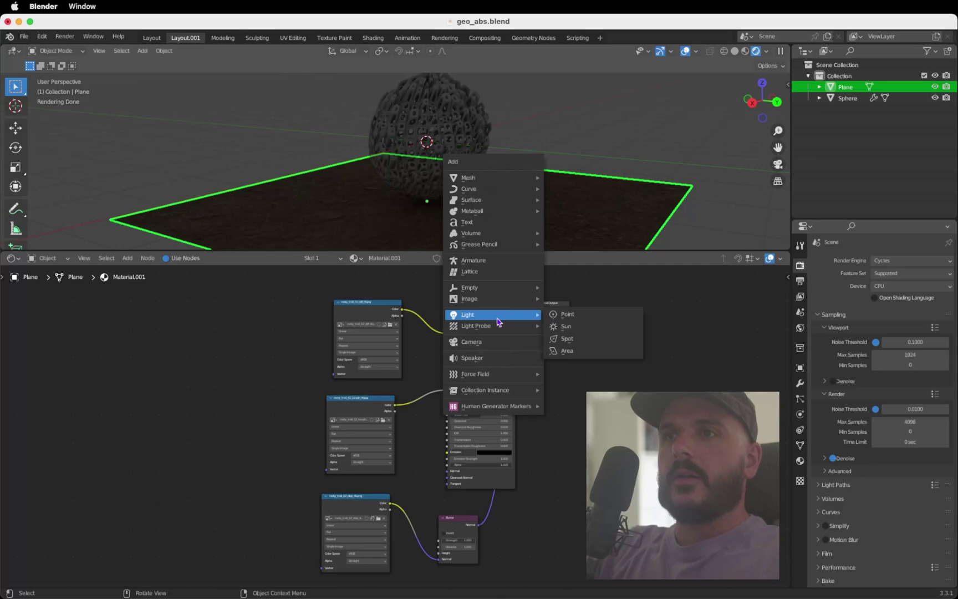
click(573, 351)
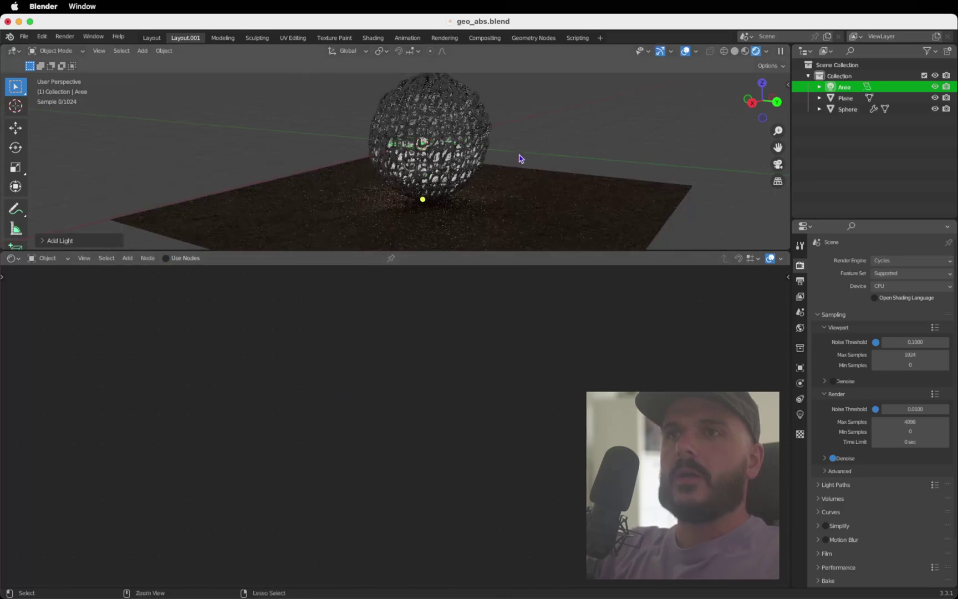
- Move the area light straight up along the Z axis until it sits well above the sphere
scroll(521, 159, right, 5)
shift+scroll(500, 160, left, 3)
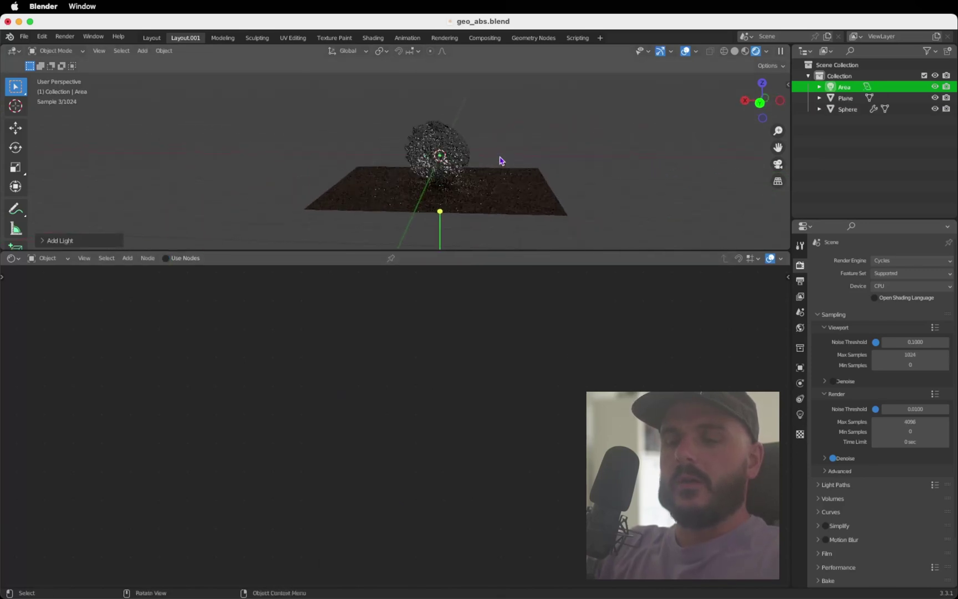
ctrl+scroll(499, 158, up, 4)
scroll(500, 160, down, 5)
key(g)
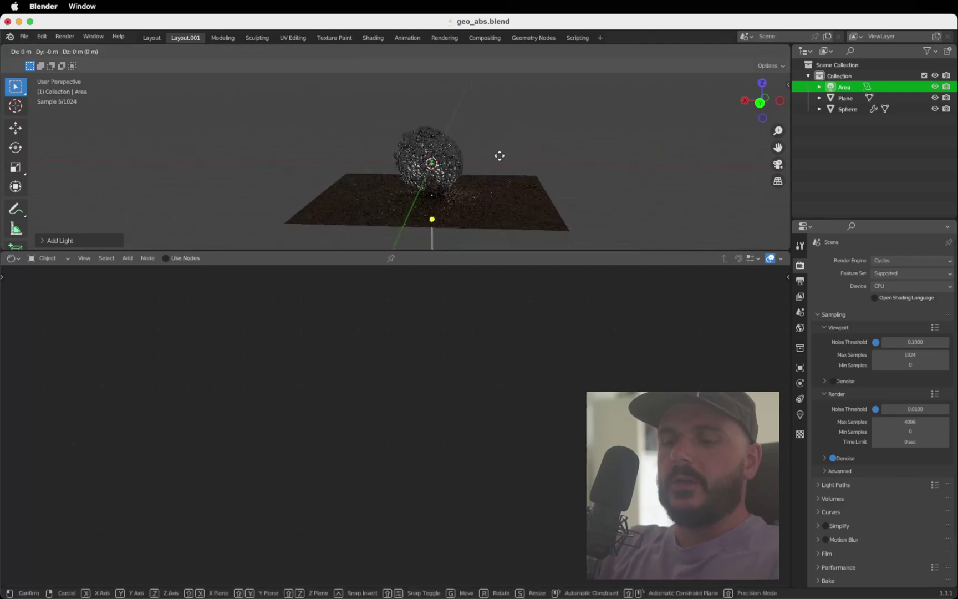
key(z)
click(505, 84)
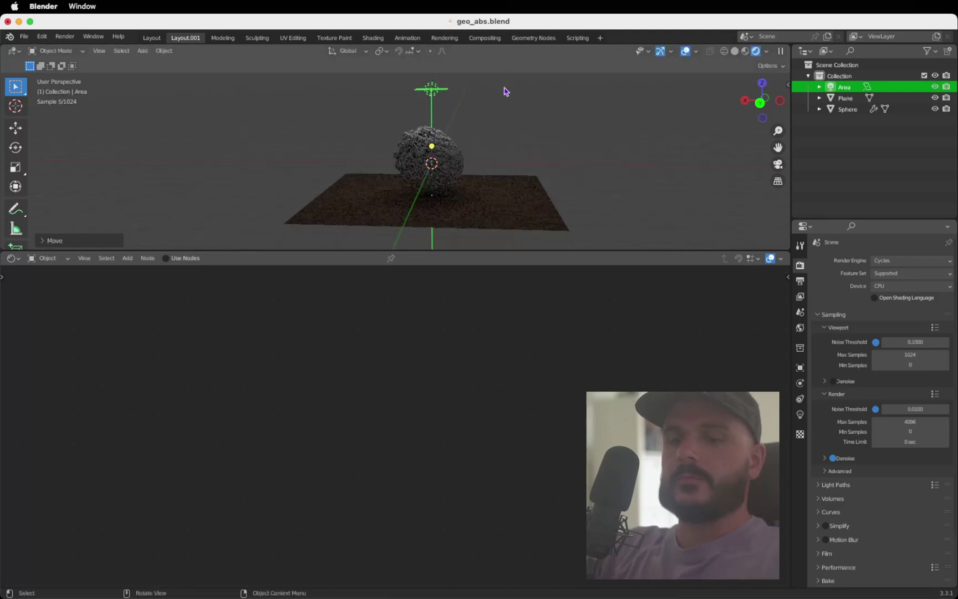
- Scale the area light up to more than twice its size and set its power to 500 W
key(s)
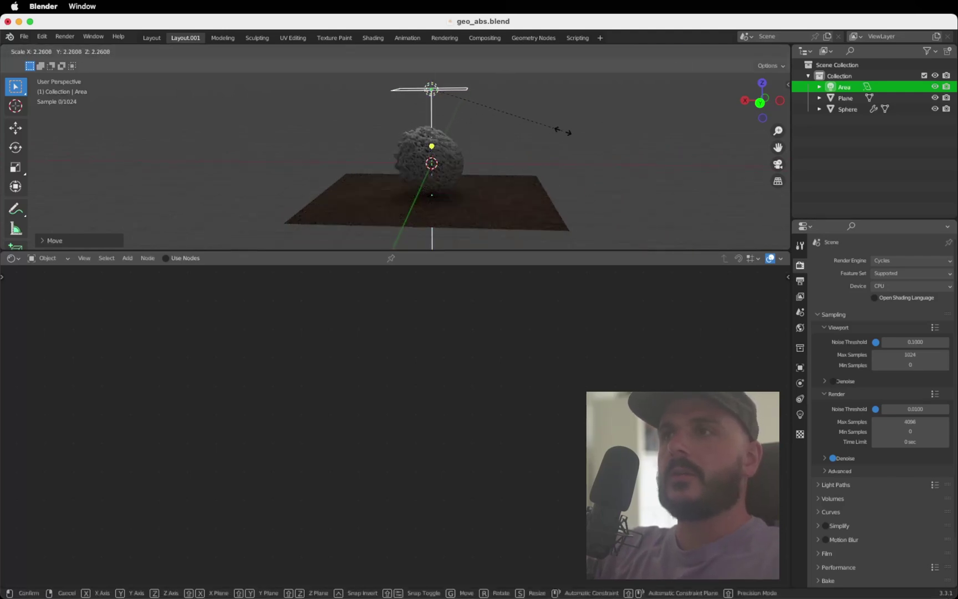
click(575, 135)
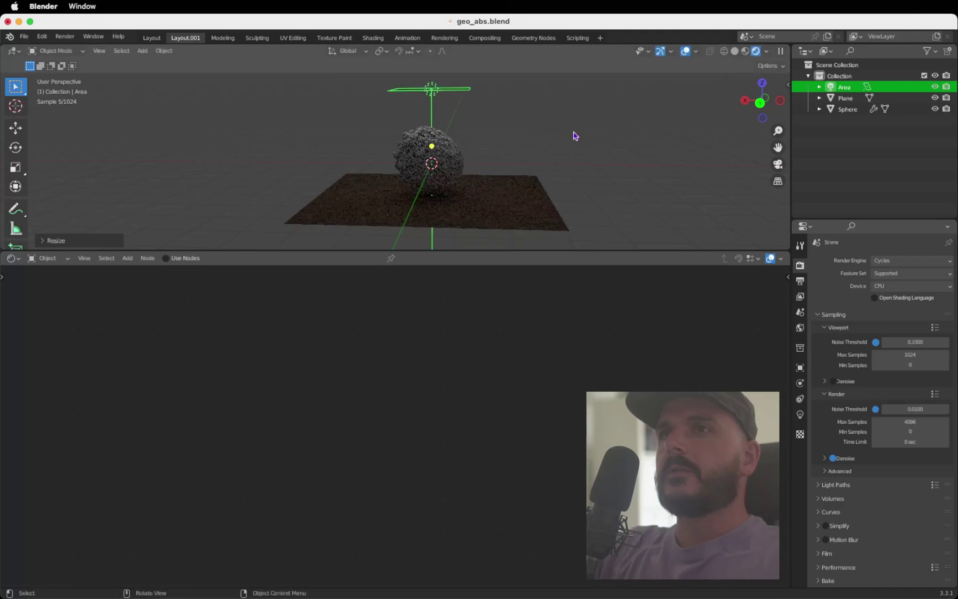
click(801, 415)
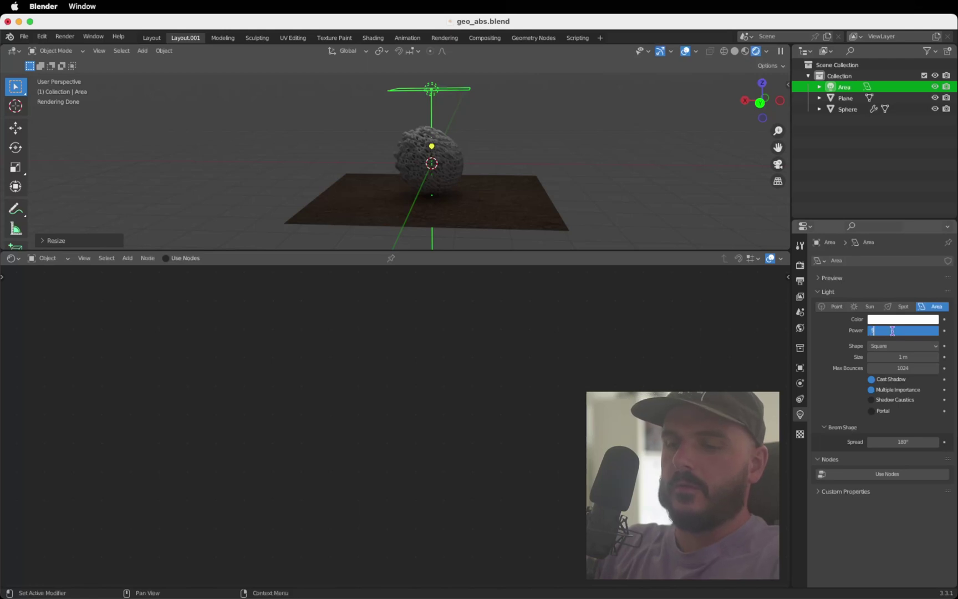
key(Return)
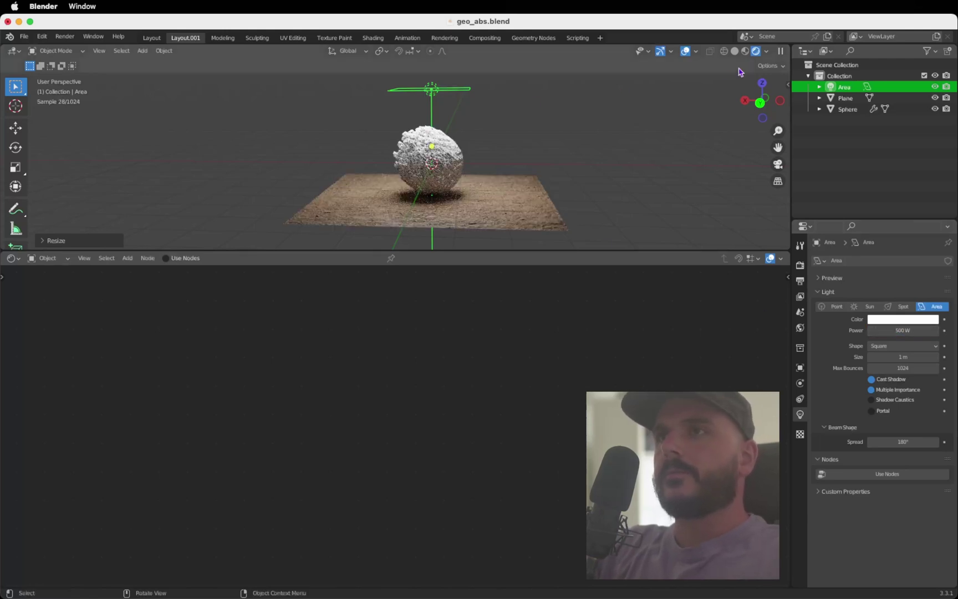
- In the right orthographic view, move the area light to the sphere's positive Y side and tilt it to aim at the sphere
click(745, 100)
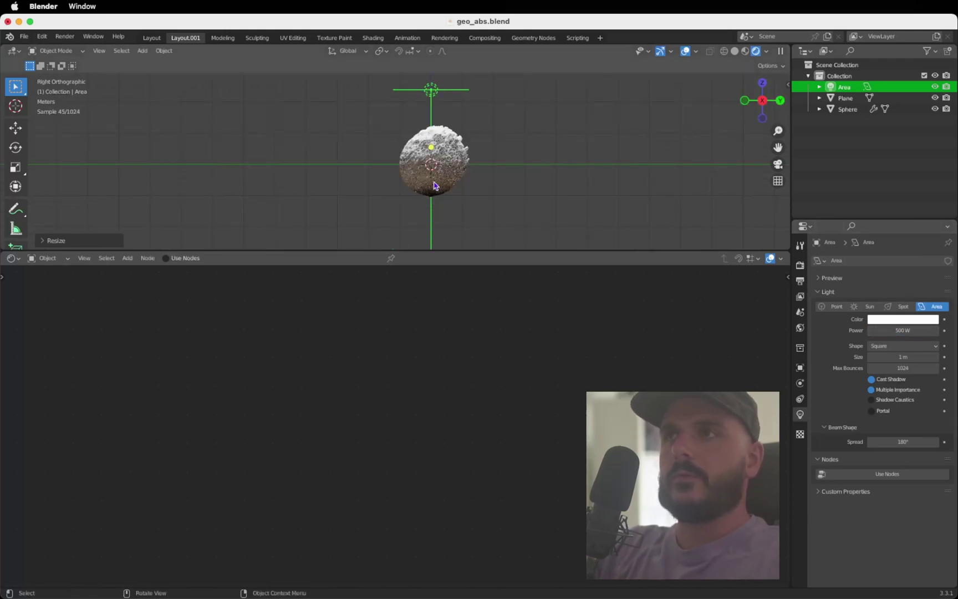
ctrl+scroll(435, 185, up, 2)
shift+scroll(434, 186, up, 5)
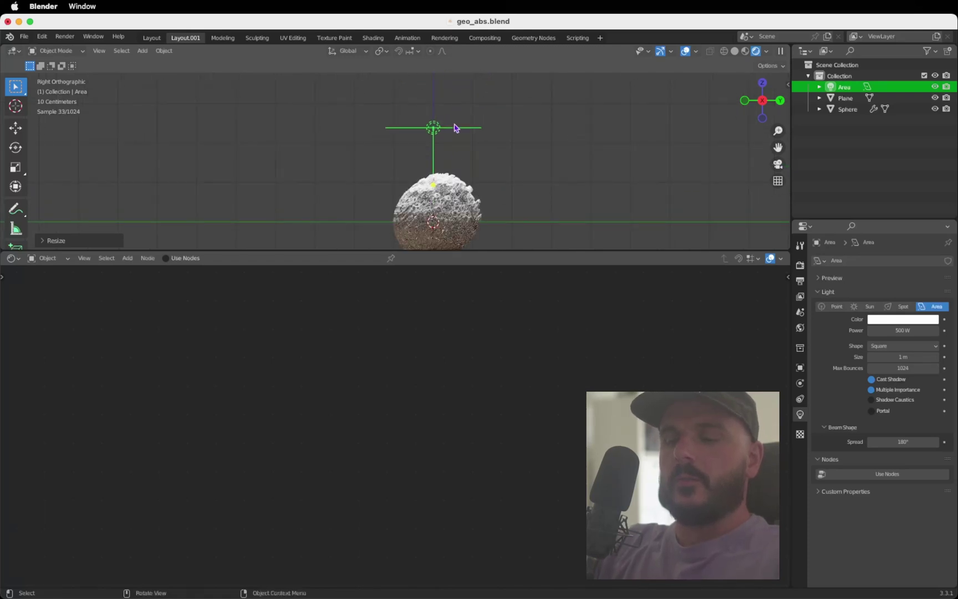
key(g)
click(543, 125)
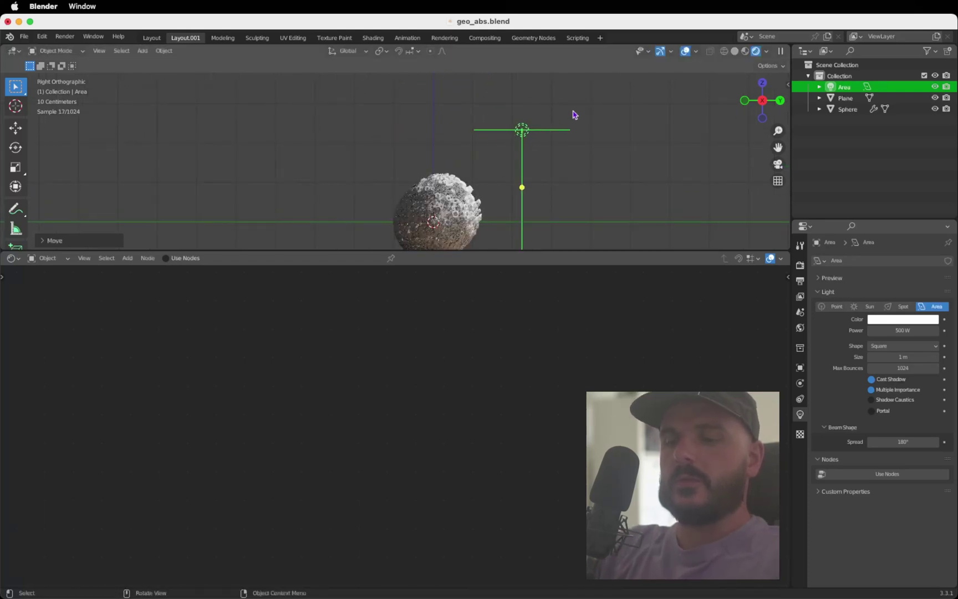
key(r)
click(569, 169)
key(g)
click(577, 145)
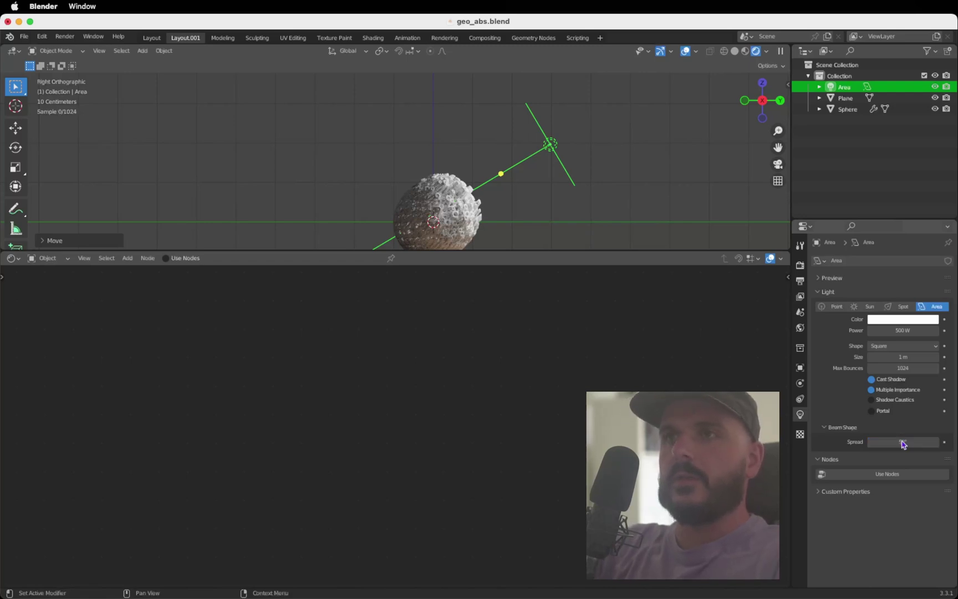
- Set the area light's beam spread to 50° and check the lighting on the sphere and ground
drag(902, 440, 879, 441)
scroll(459, 209, up, 5)
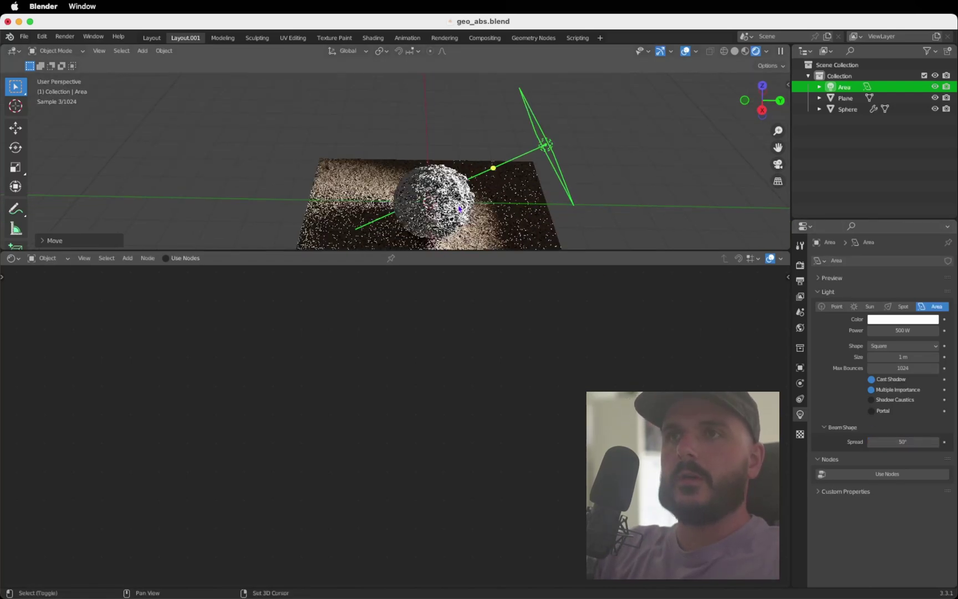
shift+scroll(459, 210, down, 3)
middle_drag(459, 208, 459, 209)
ctrl+scroll(459, 209, up, 3)
scroll(459, 209, left, 5)
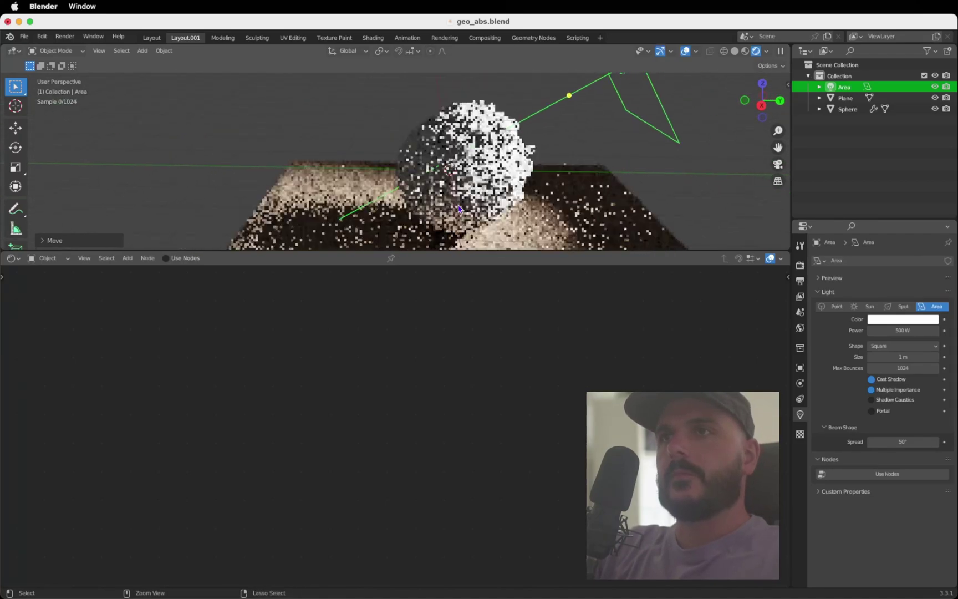
ctrl+scroll(459, 209, down, 2)
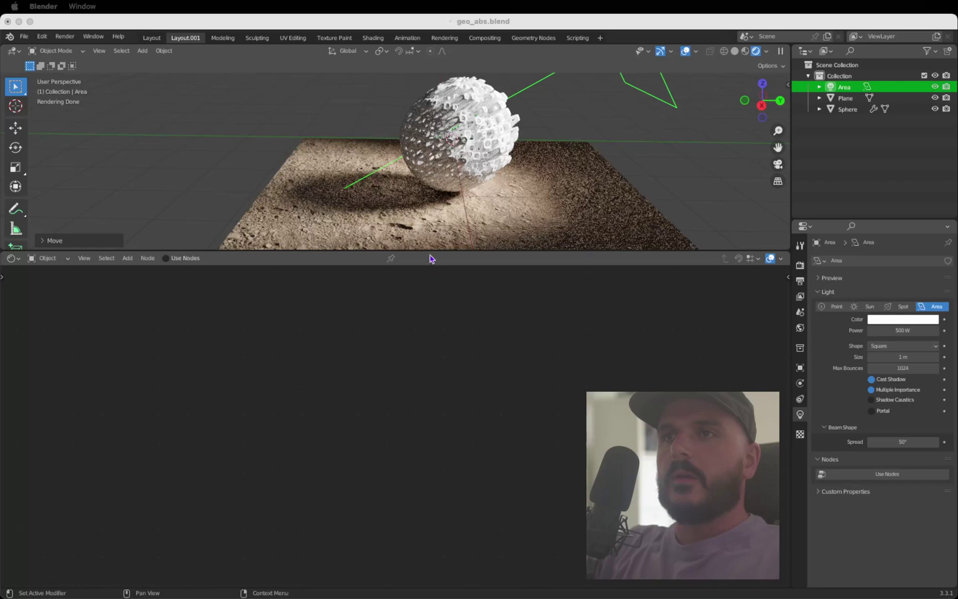
- Enlarge the 3D viewport by shrinking the Shader Editor so the whole ground plane is in view
click(431, 269)
drag(430, 250, 430, 402)
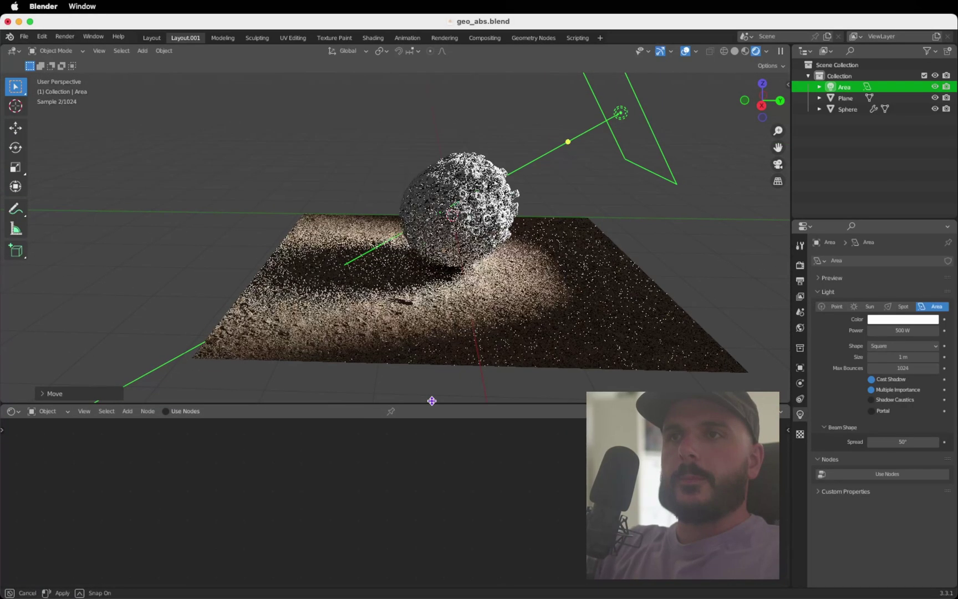
ctrl+scroll(455, 330, down, 2)
shift+scroll(454, 329, right, 1)
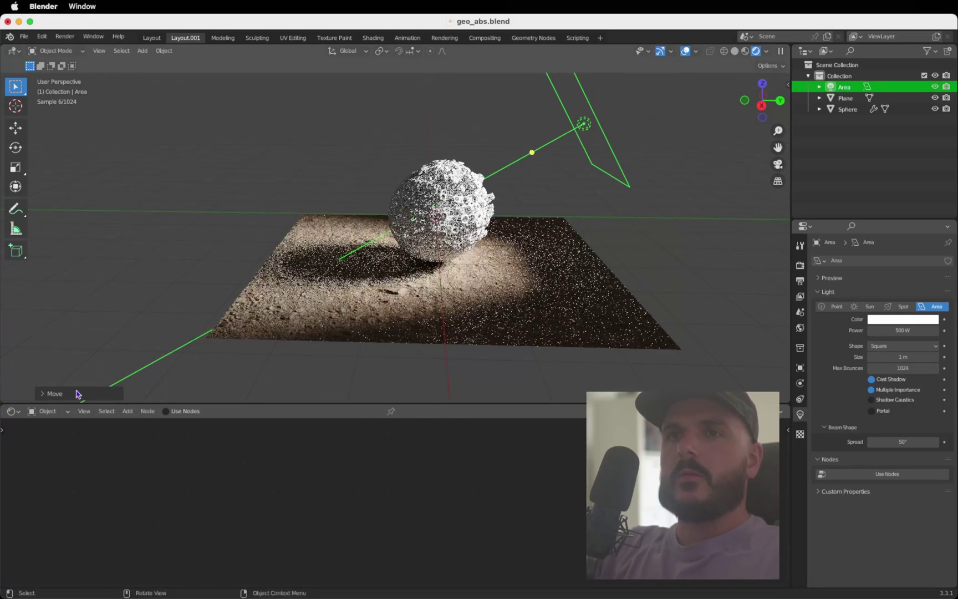
- Display the World shader nodes, framed in the Shader Editor, and set the Background node's color to black
click(44, 411)
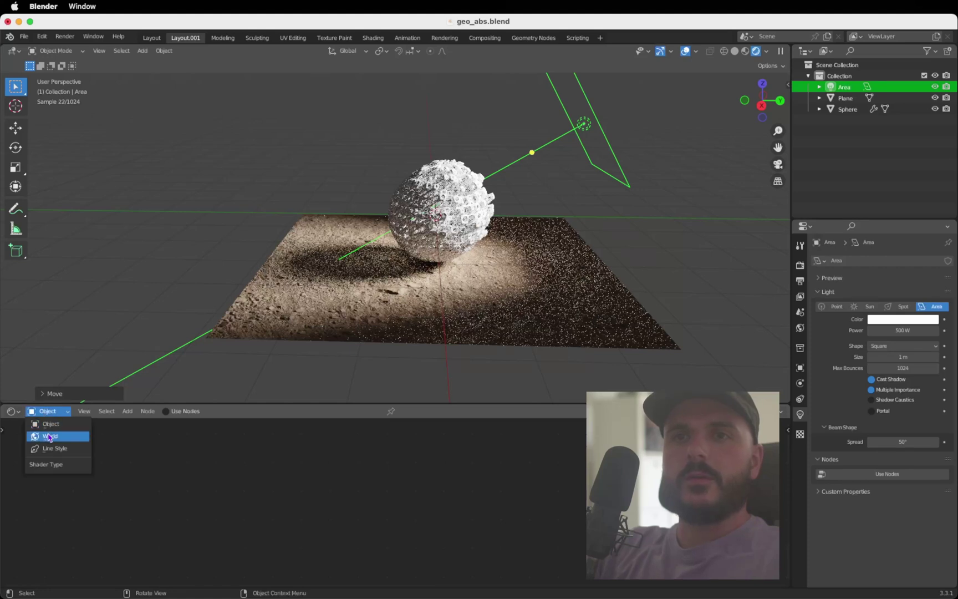
click(50, 437)
click(84, 411)
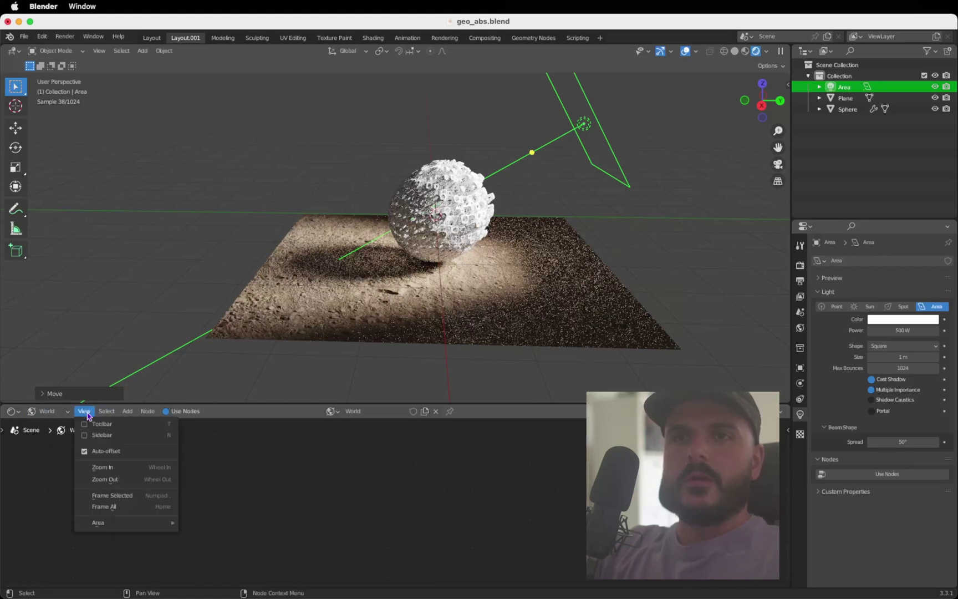
click(113, 507)
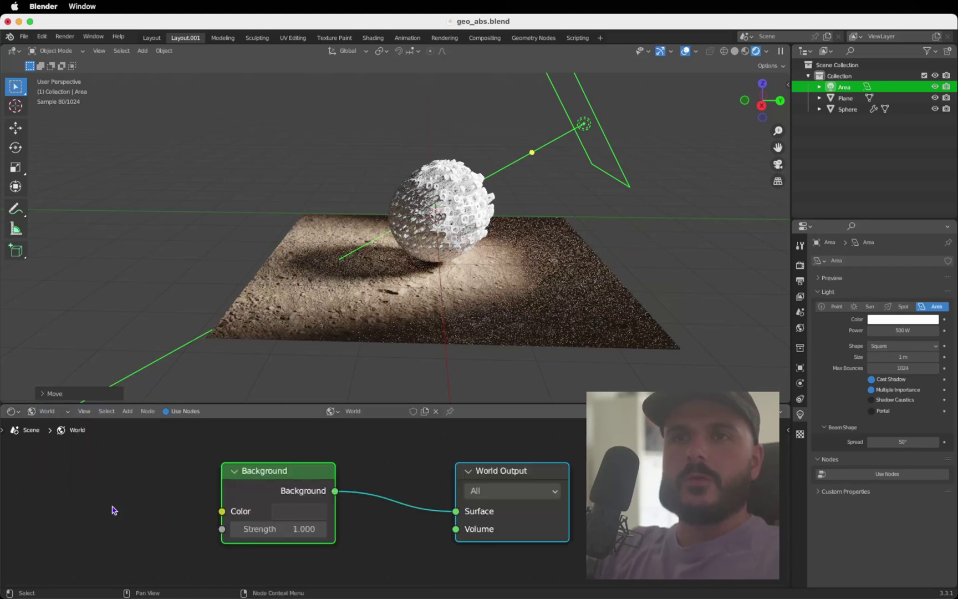
scroll(477, 495, left, 3)
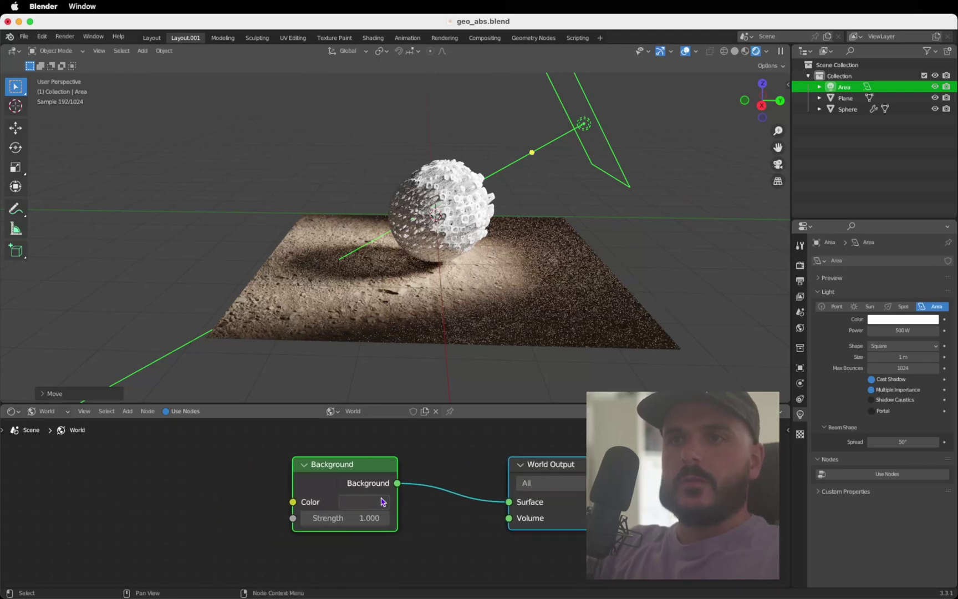
click(382, 502)
drag(469, 366, 471, 399)
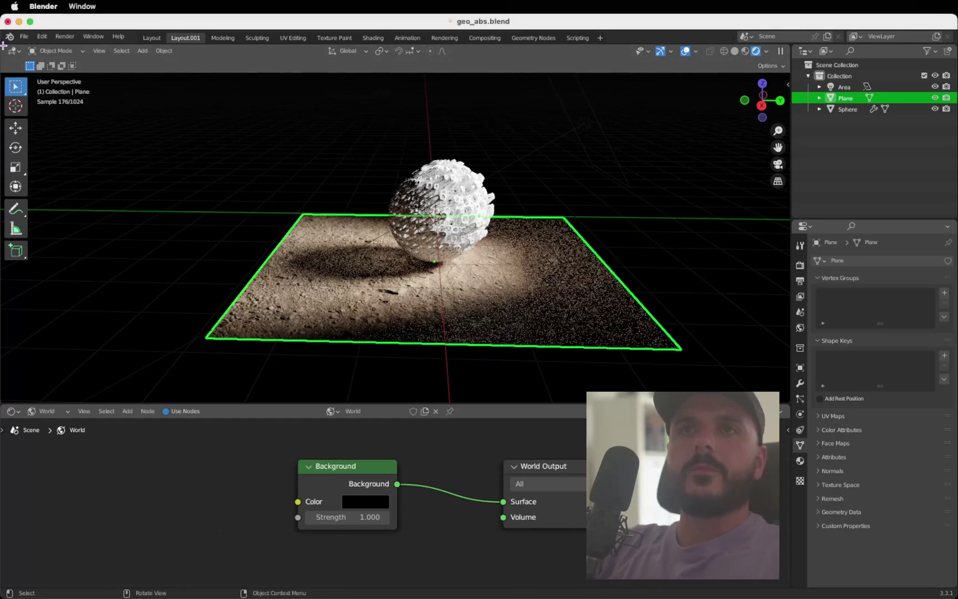
- Split the 3D viewport into a narrow view with Rendered shading and a wide view with Solid shading
drag(22, 50, 208, 86)
click(552, 156)
key(z)
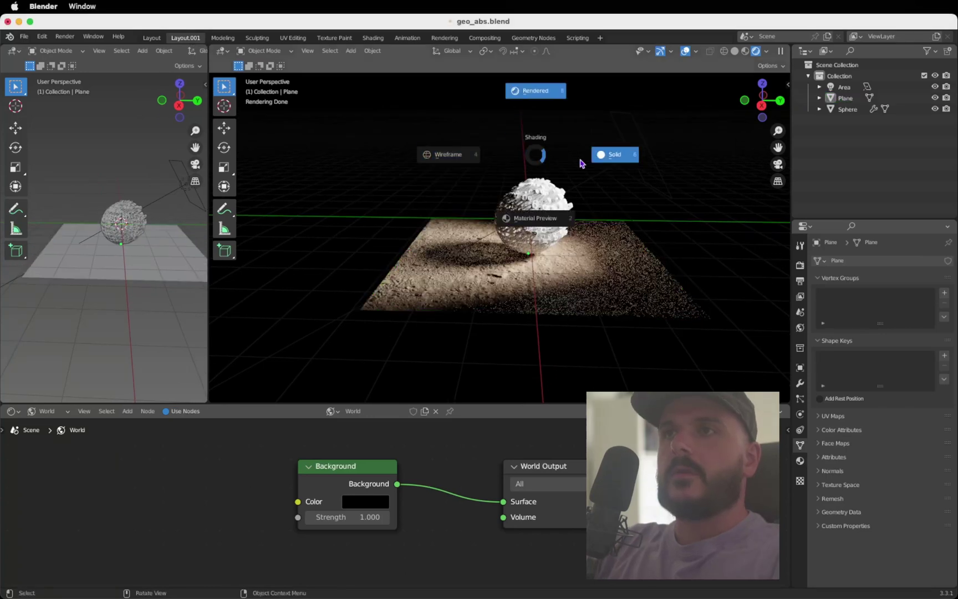
click(607, 159)
key(z)
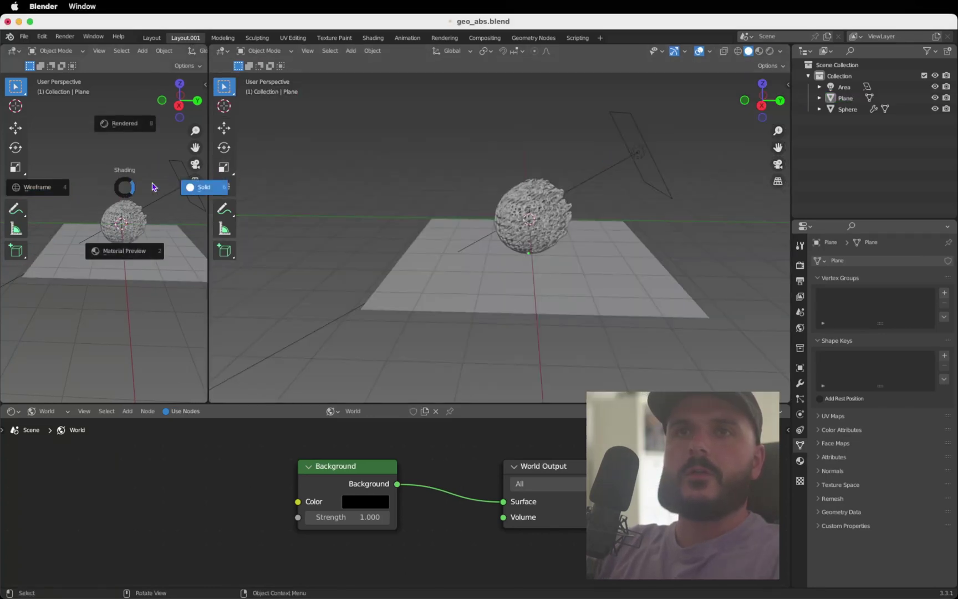
click(102, 123)
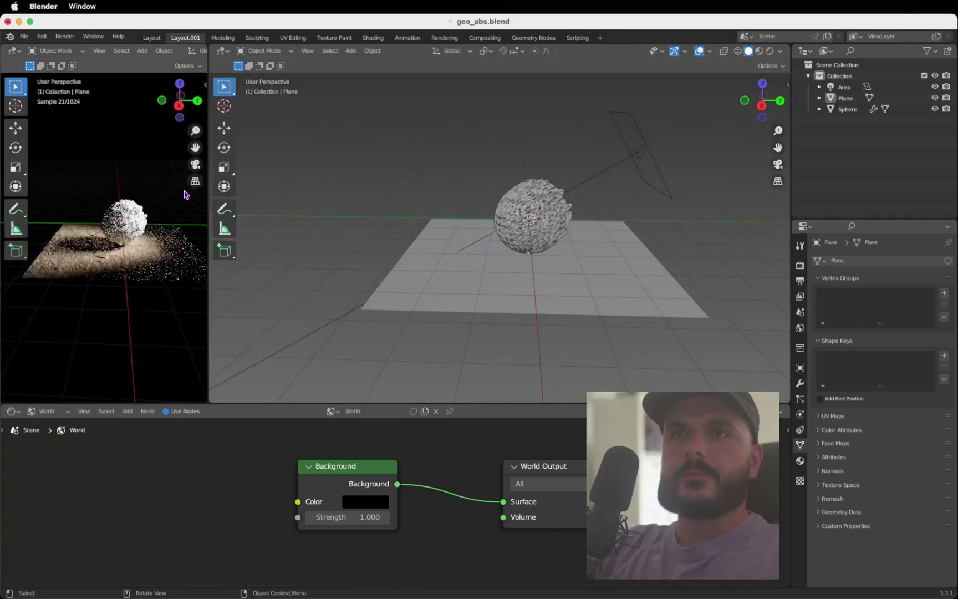
- Add a camera to the scene from the right orthographic view
scroll(682, 216, right, 10)
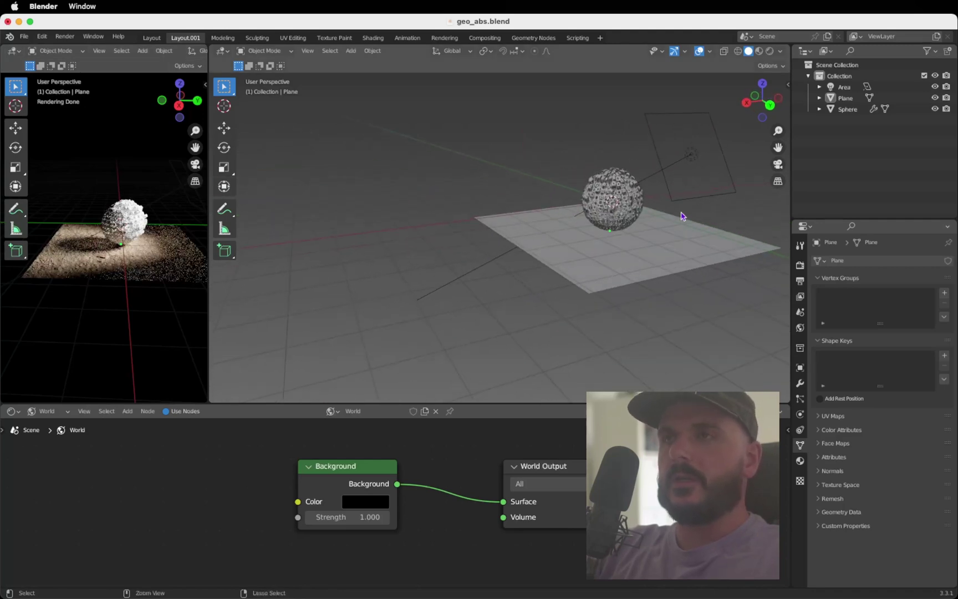
shift+scroll(682, 216, right, 4)
ctrl+scroll(682, 216, up, 4)
right_click(682, 216)
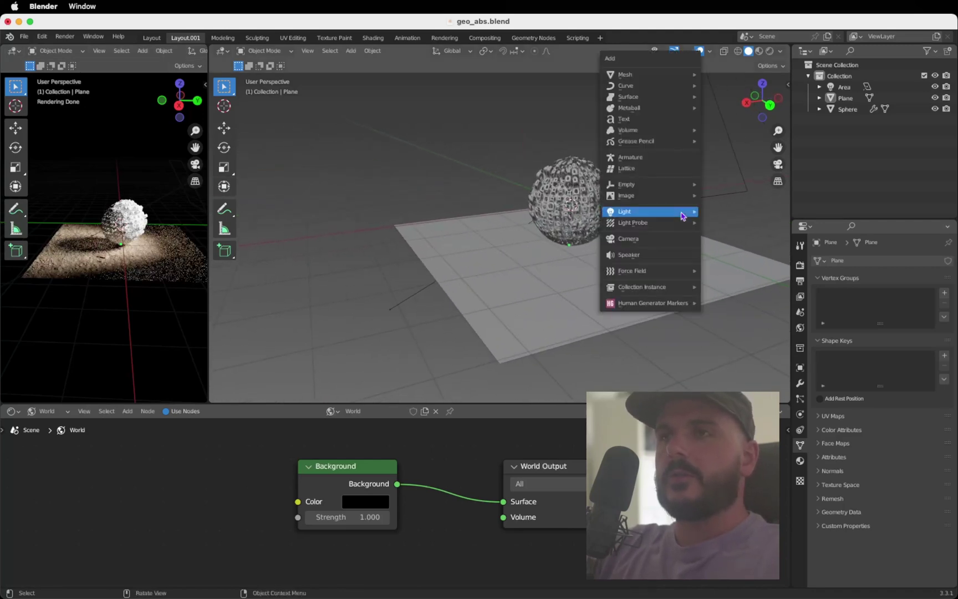
click(747, 102)
key(shift+a)
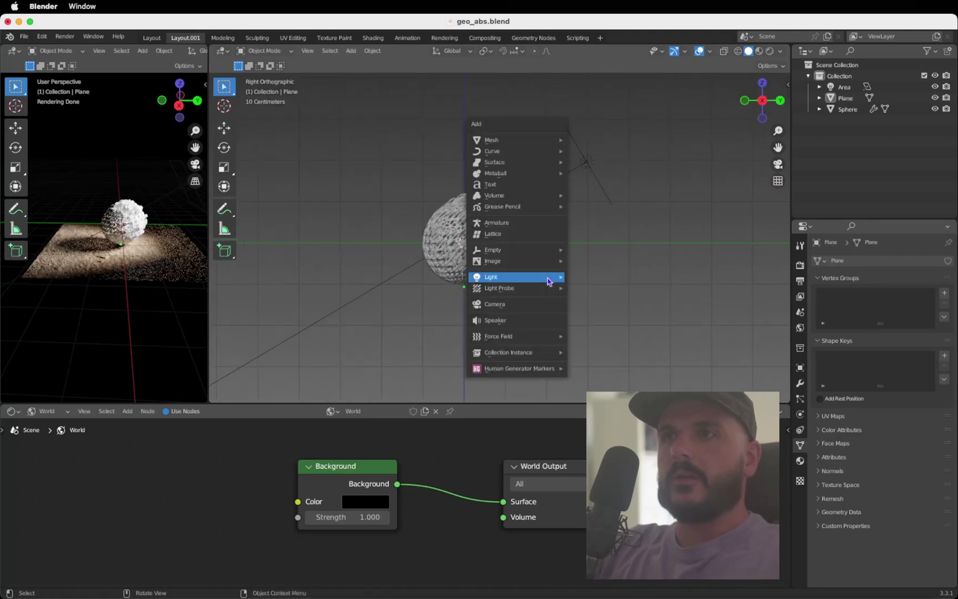
click(539, 313)
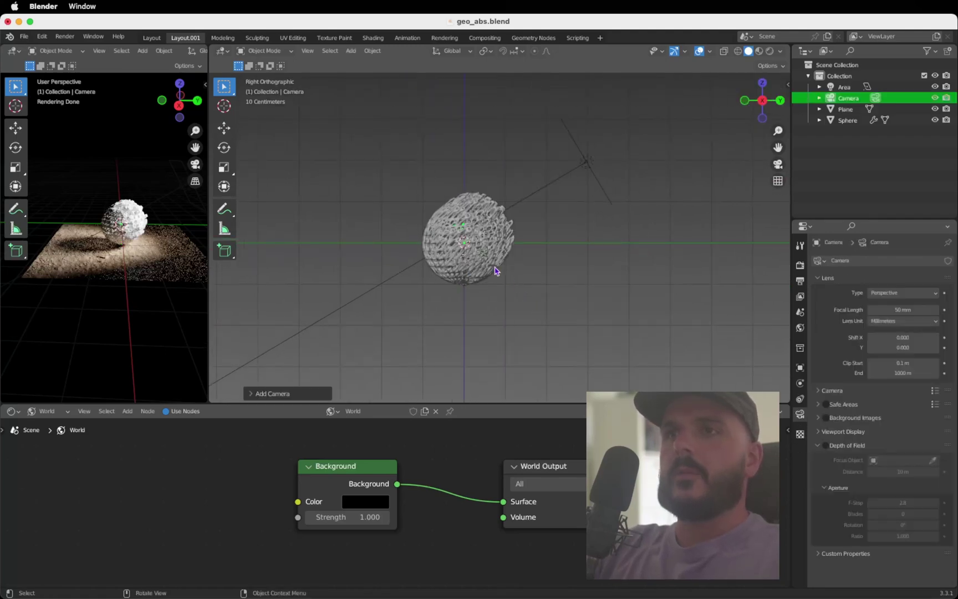
- Move the camera about 4.87 m along the global X axis, away from the sphere
click(780, 101)
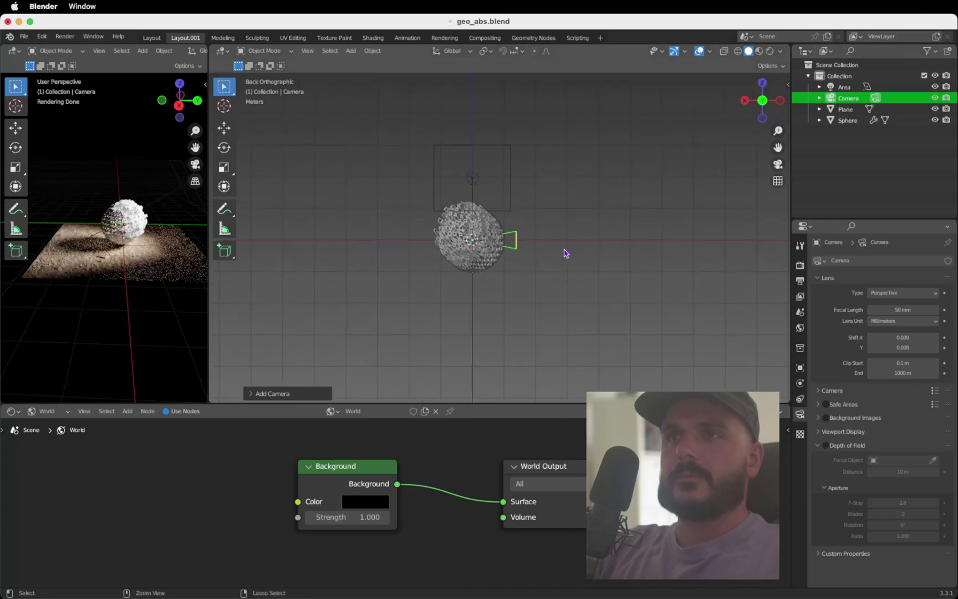
key(g)
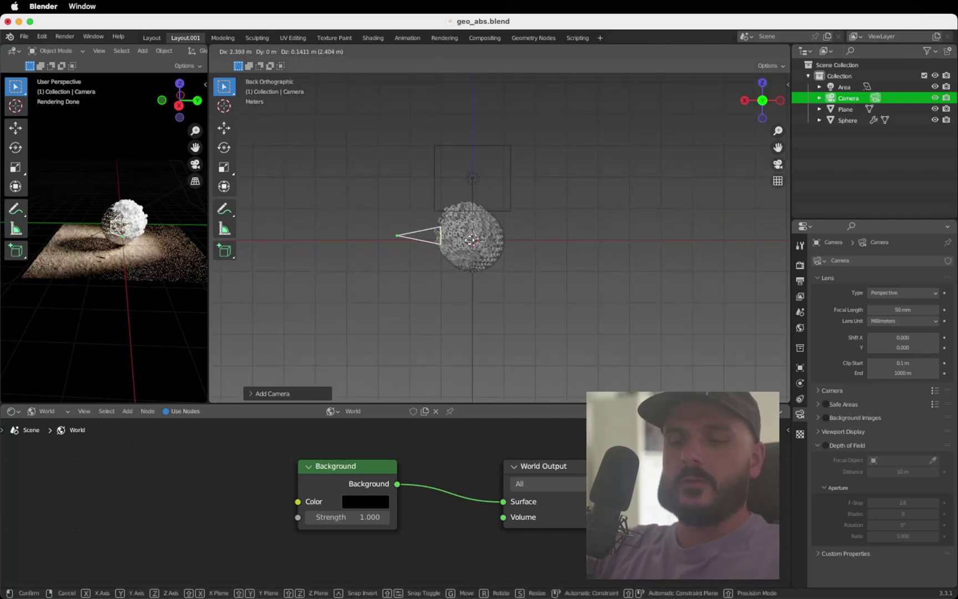
key(y)
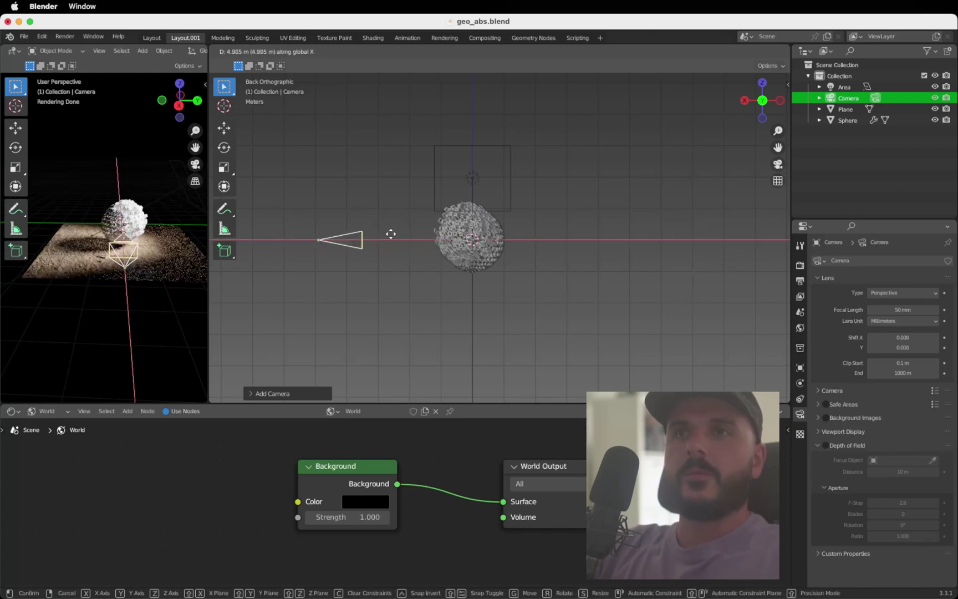
click(381, 238)
- Look through the camera in a widened rendered viewport and lock the camera to the view
key(KP_0)
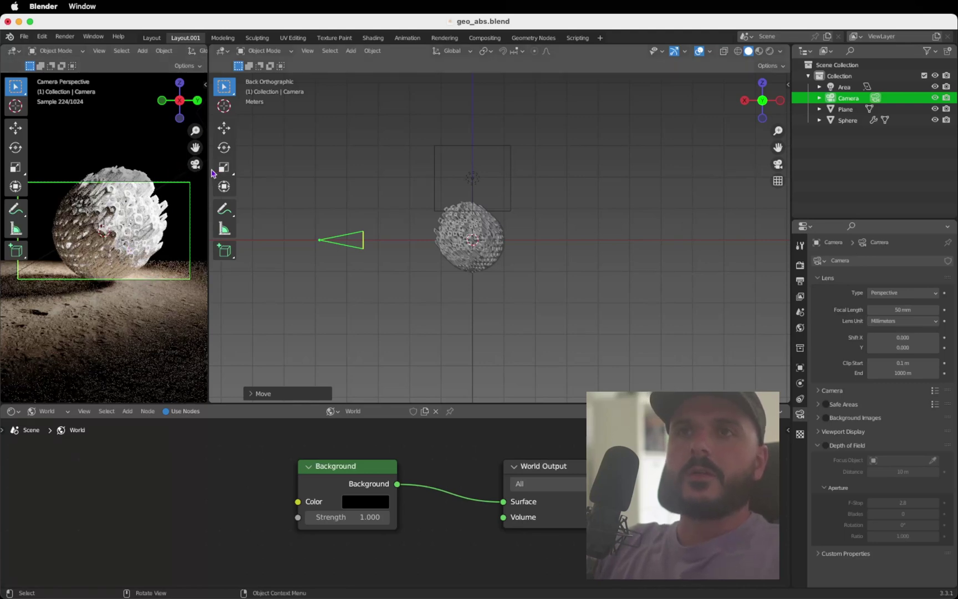
drag(210, 168, 255, 169)
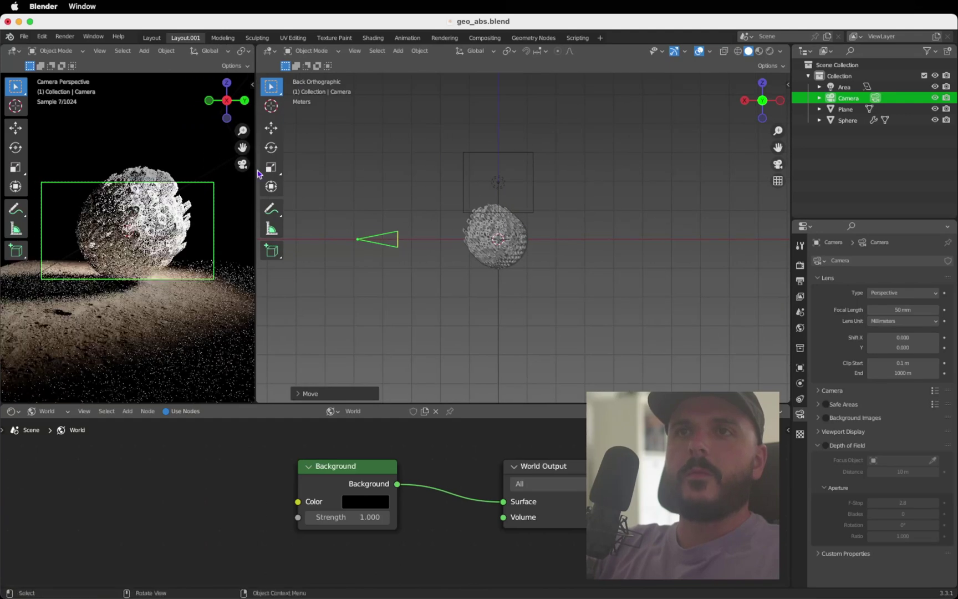
key(n)
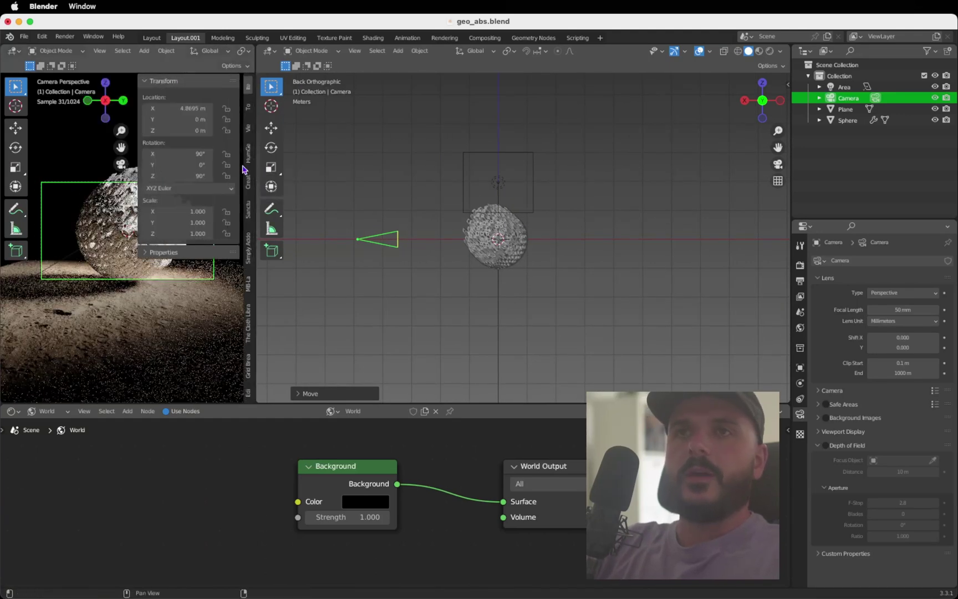
click(248, 128)
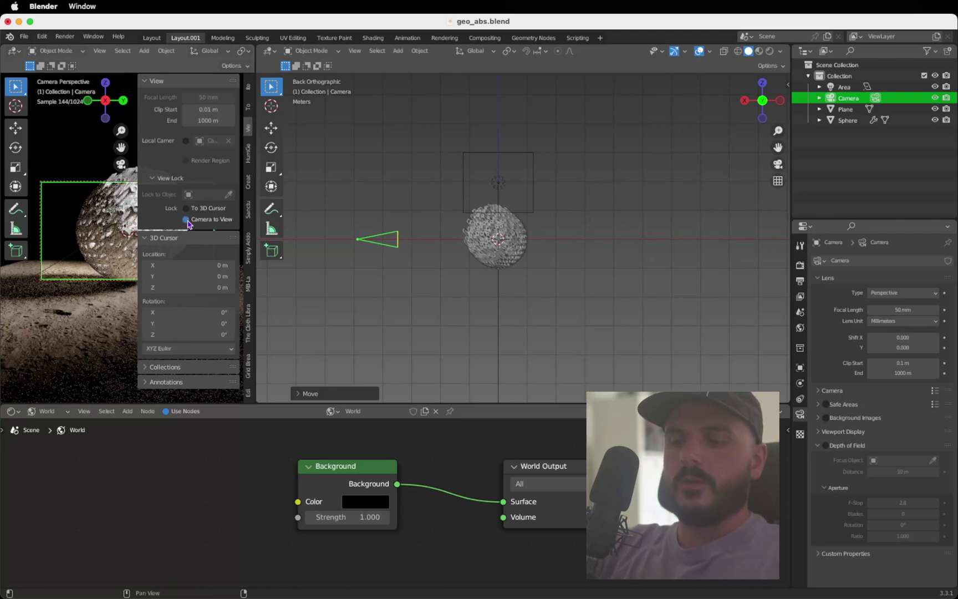
key(n)
- Reposition the locked camera so it looks down at the sphere and ground from an elevated, slightly turned angle
scroll(175, 224, down, 5)
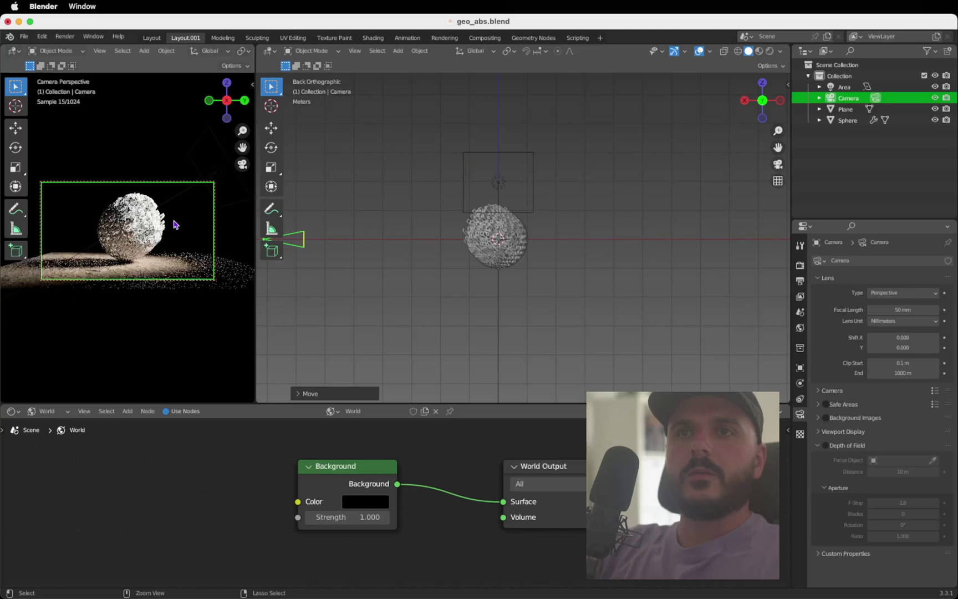
scroll(174, 224, down, 5)
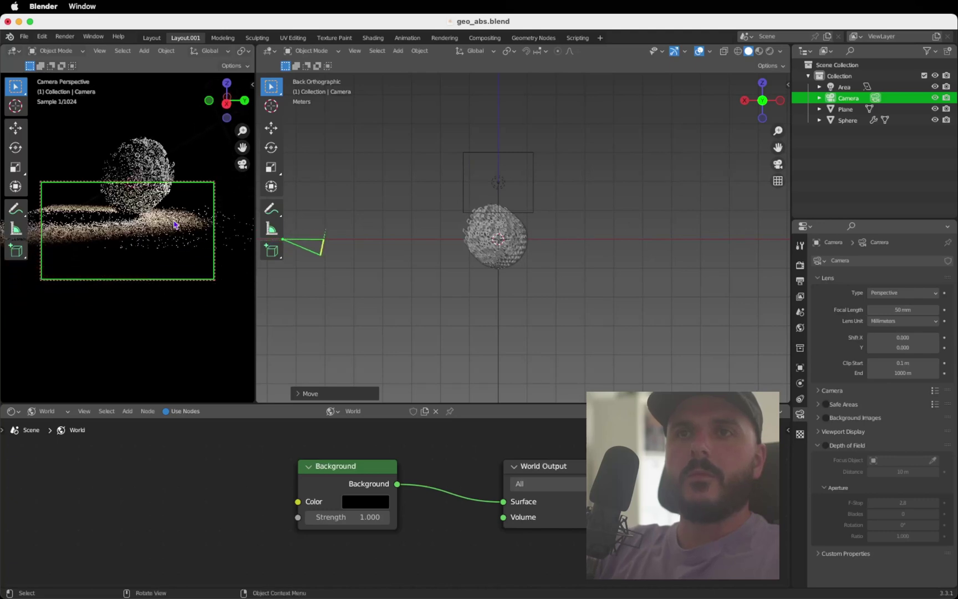
click(145, 205)
shift+scroll(146, 206, up, 2)
shift+scroll(146, 205, up, 3)
scroll(146, 205, up, 8)
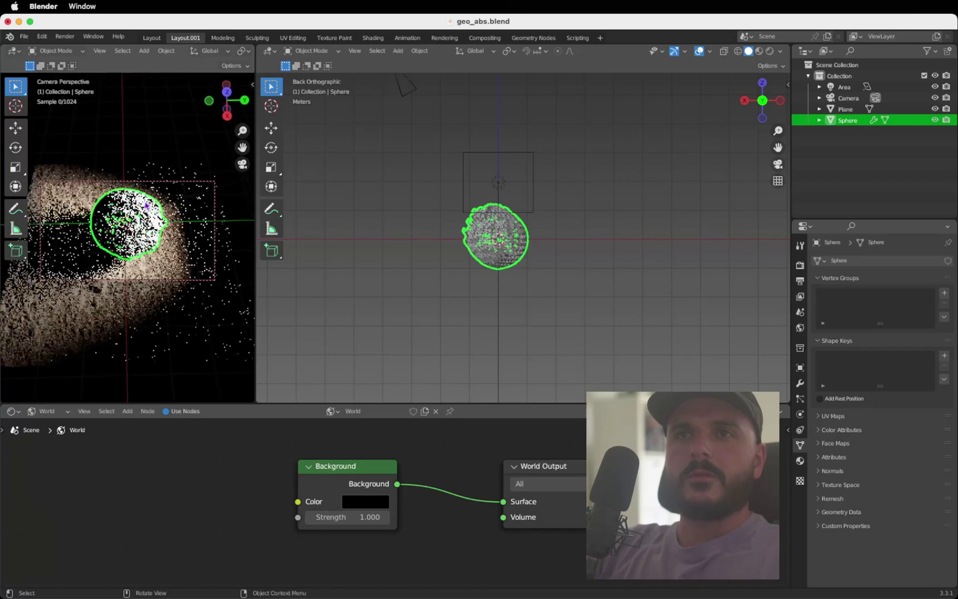
ctrl+scroll(145, 205, up, 4)
shift+scroll(145, 205, up, 3)
ctrl+scroll(146, 206, down, 4)
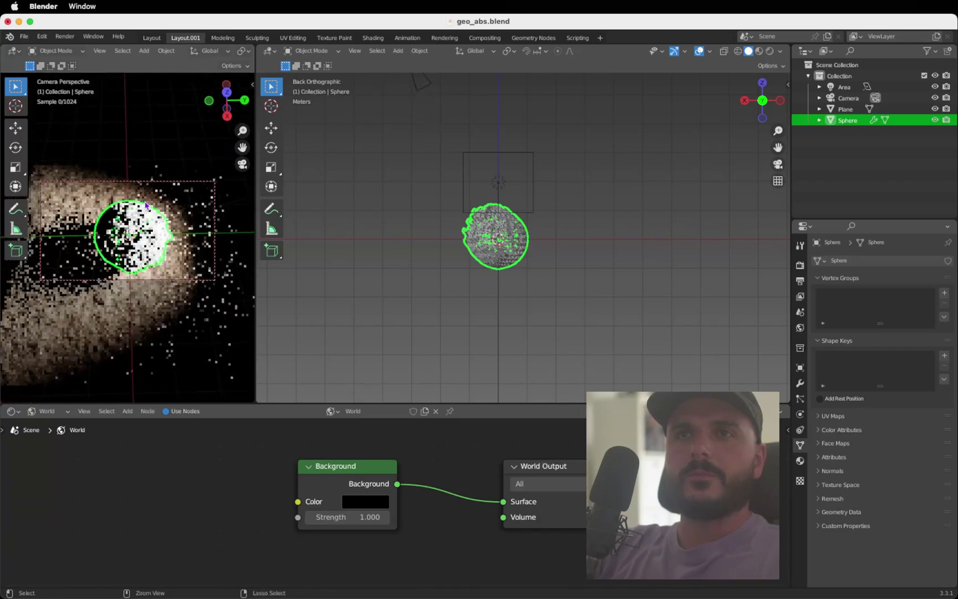
scroll(145, 205, down, 3)
shift+scroll(145, 205, down, 2)
ctrl+scroll(146, 205, down, 1)
ctrl+scroll(145, 205, up, 1)
shift+scroll(146, 206, right, 3)
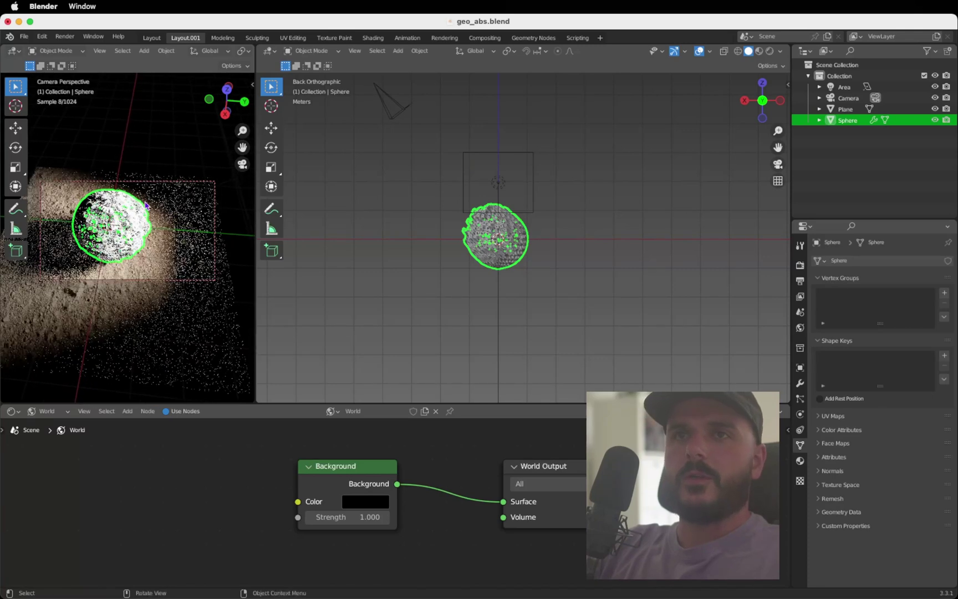
- Unlock the camera from the view and hide the rendered viewport's overlays and tool strip
key(n)
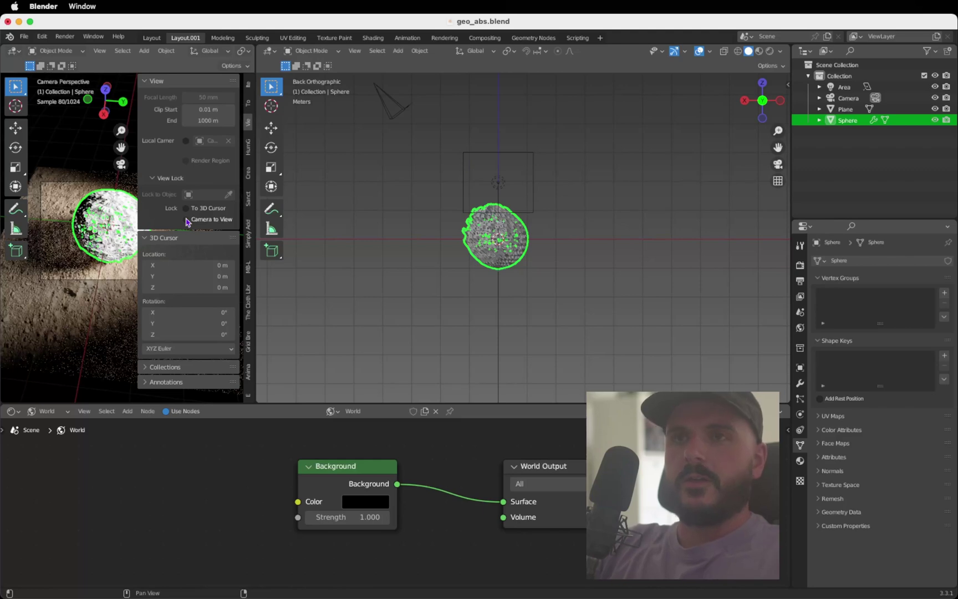
key(n)
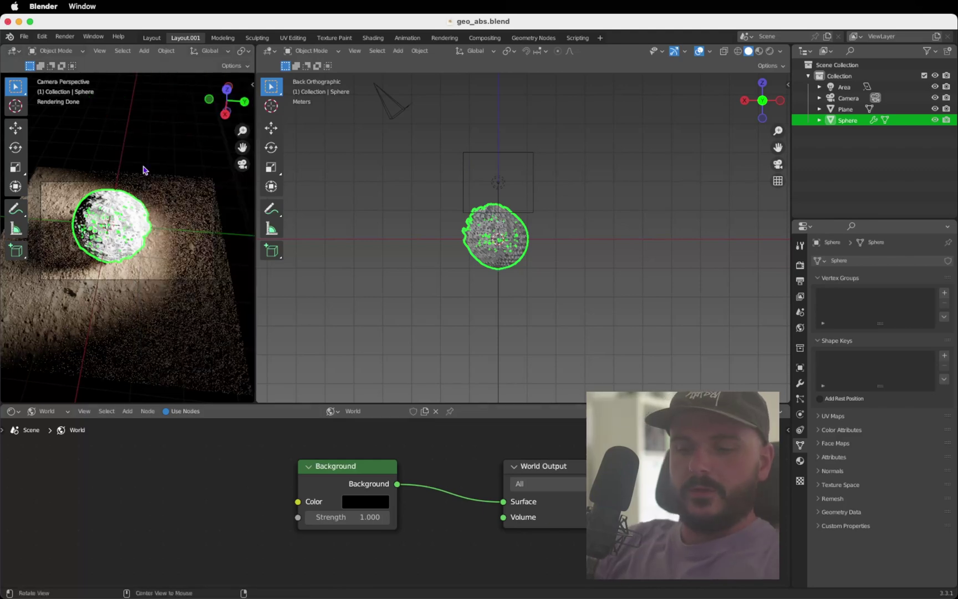
key(shift+alt+z)
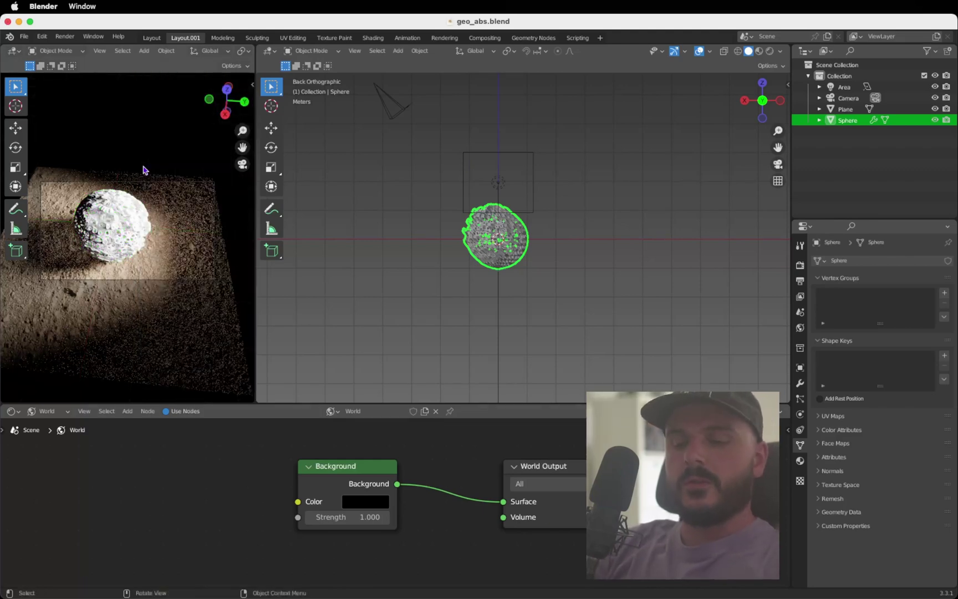
key(t)
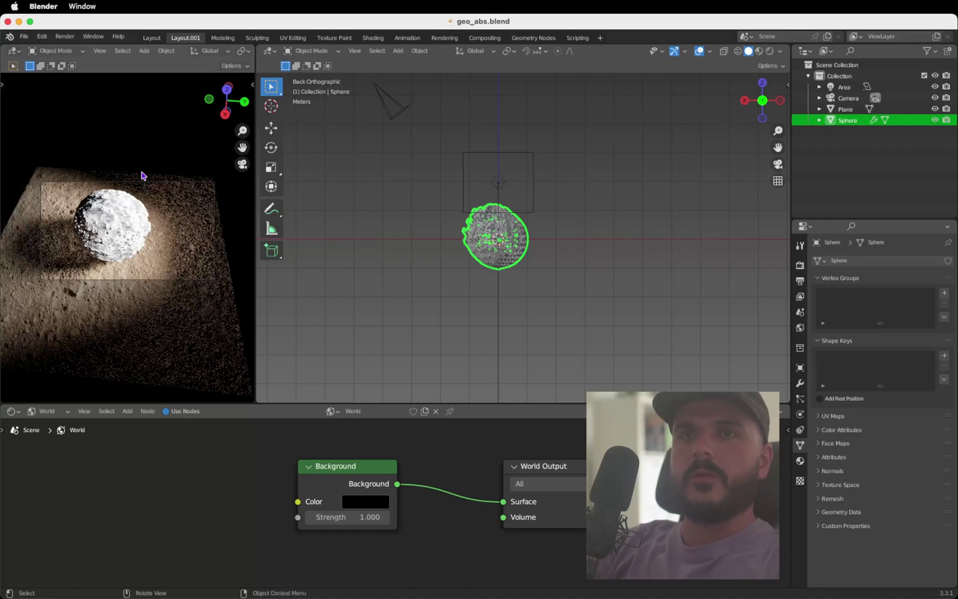
- Widen the rendered viewport and enlarge the camera frame to fill most of it
ctrl+scroll(143, 175, up, 4)
shift+scroll(143, 175, left, 2)
ctrl+scroll(143, 176, up, 3)
ctrl+scroll(143, 176, down, 4)
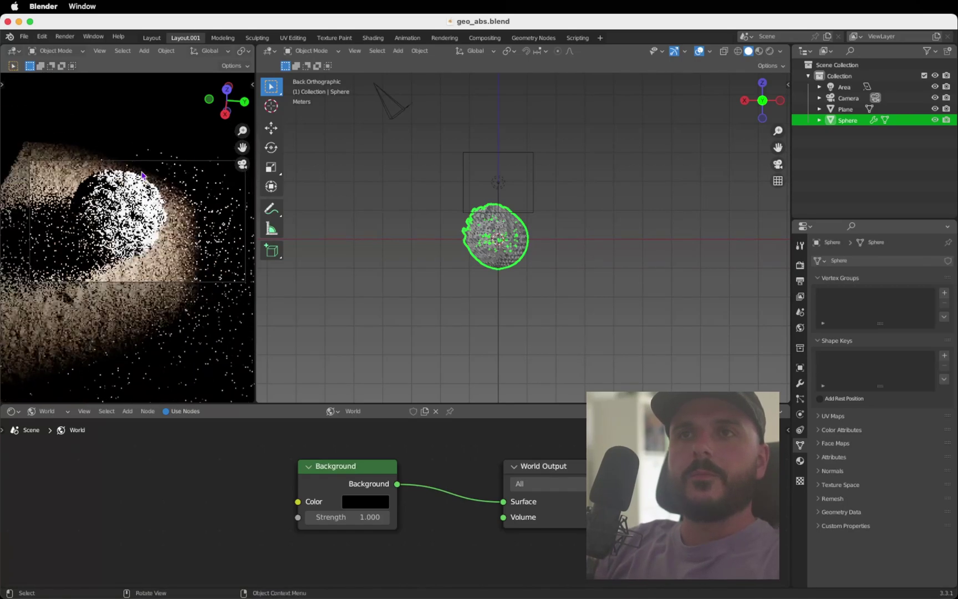
drag(254, 197, 254, 197)
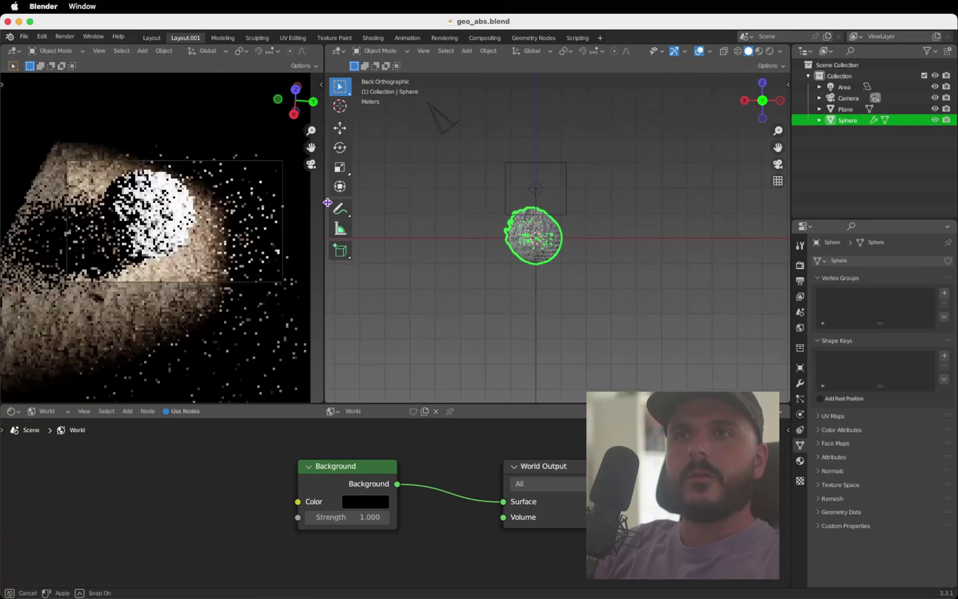
drag(330, 204, 347, 204)
scroll(174, 248, up, 3)
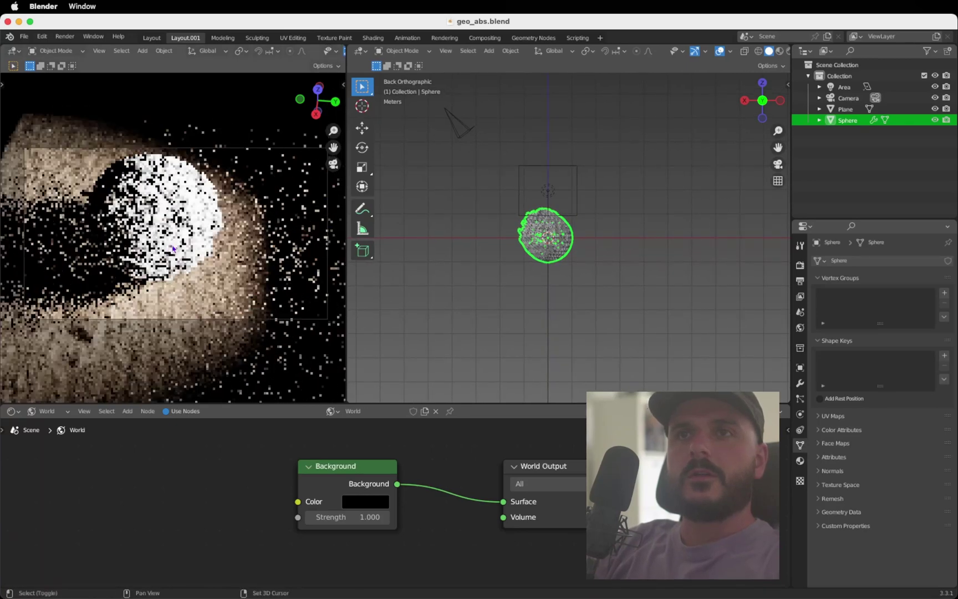
- Set the camera's viewport-display passepartout to 1.000 so the area outside the frame is fully black
click(848, 99)
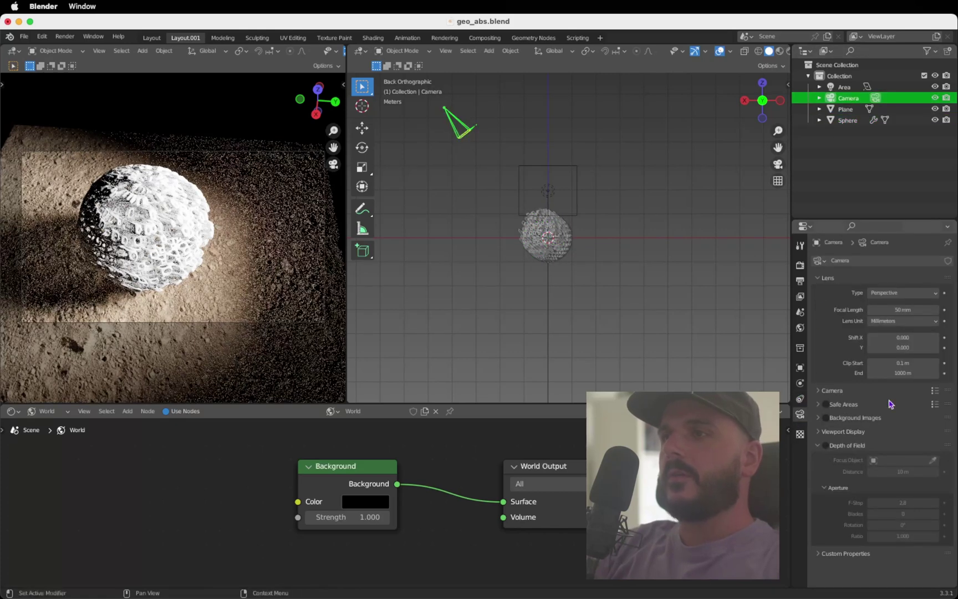
click(819, 417)
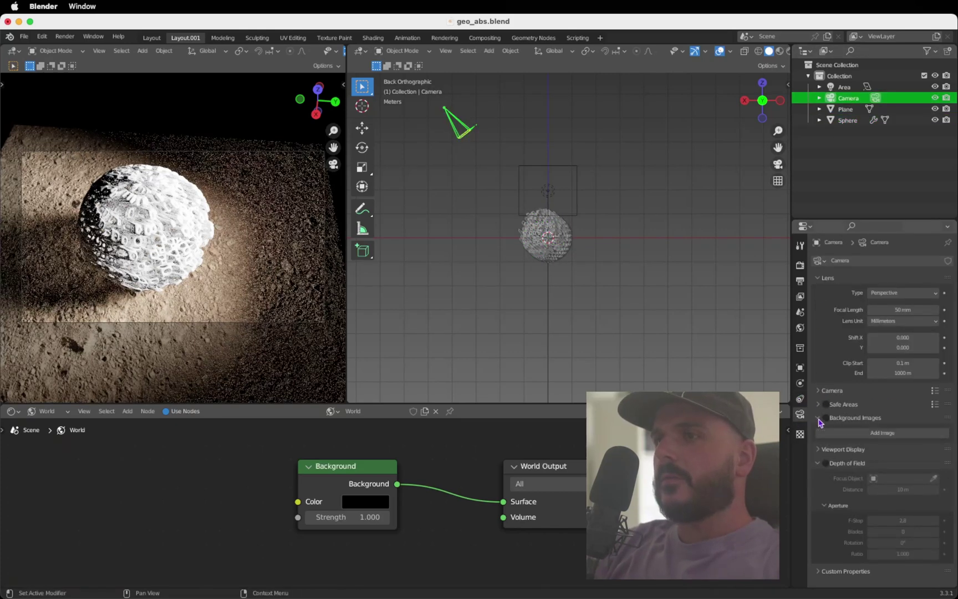
click(818, 415)
click(819, 416)
click(819, 416)
click(819, 391)
click(819, 392)
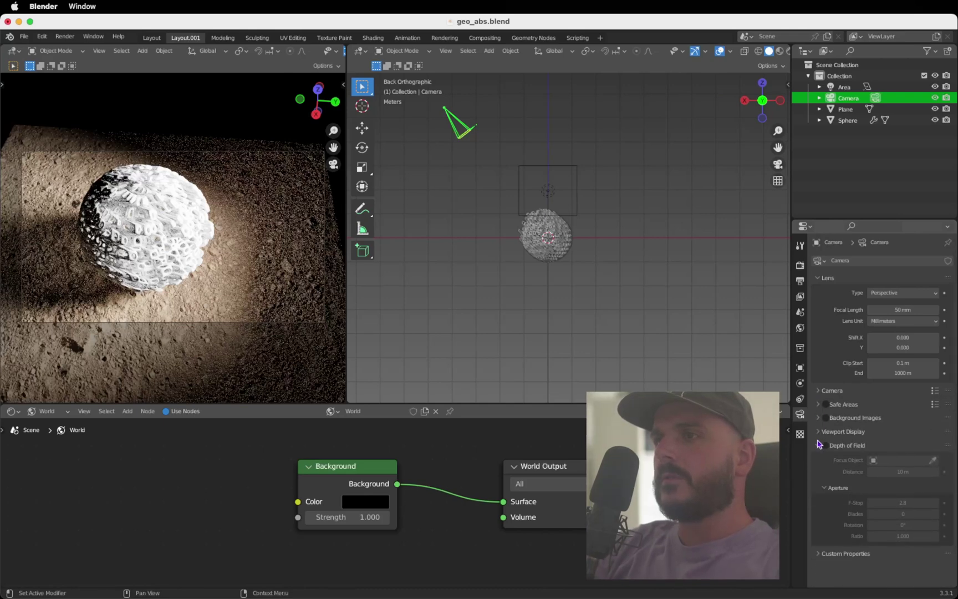
click(819, 445)
click(819, 431)
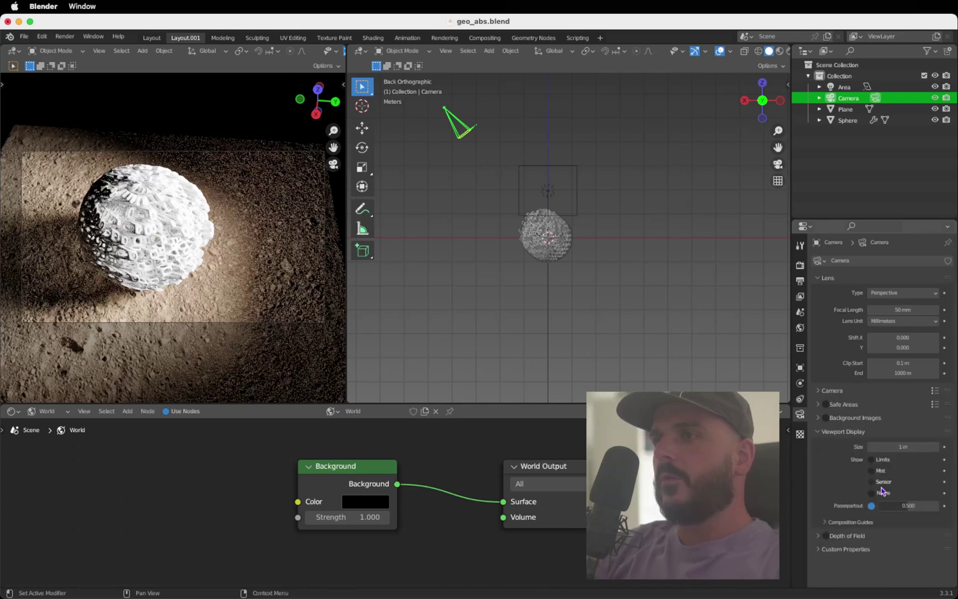
drag(898, 503, 946, 504)
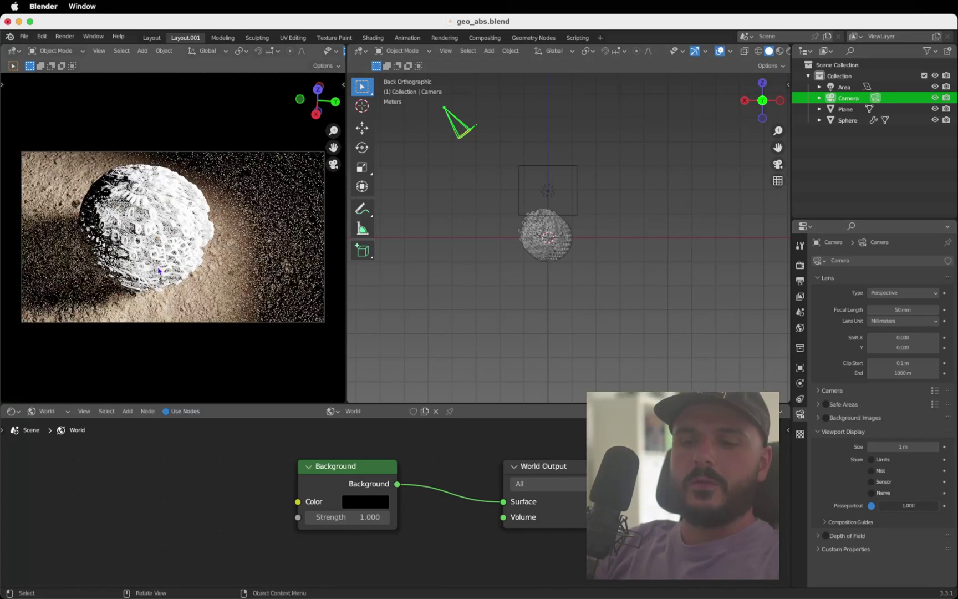
- Select the ground plane and display its object material nodes in an enlarged Shader Editor
ctrl+scroll(158, 271, down, 1)
shift+scroll(158, 270, right, 1)
ctrl+scroll(158, 270, up, 1)
shift+scroll(158, 270, left, 1)
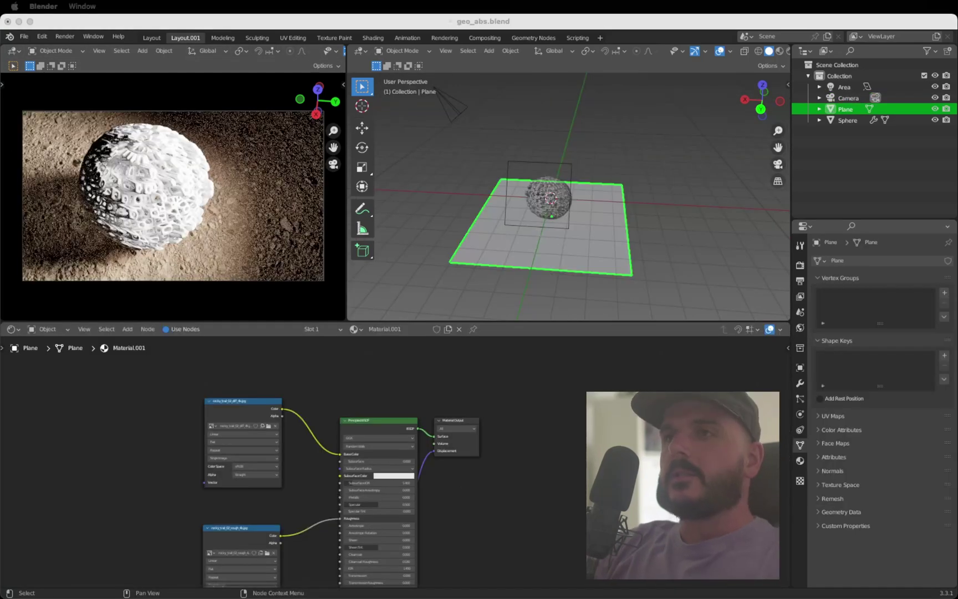
click(688, 254)
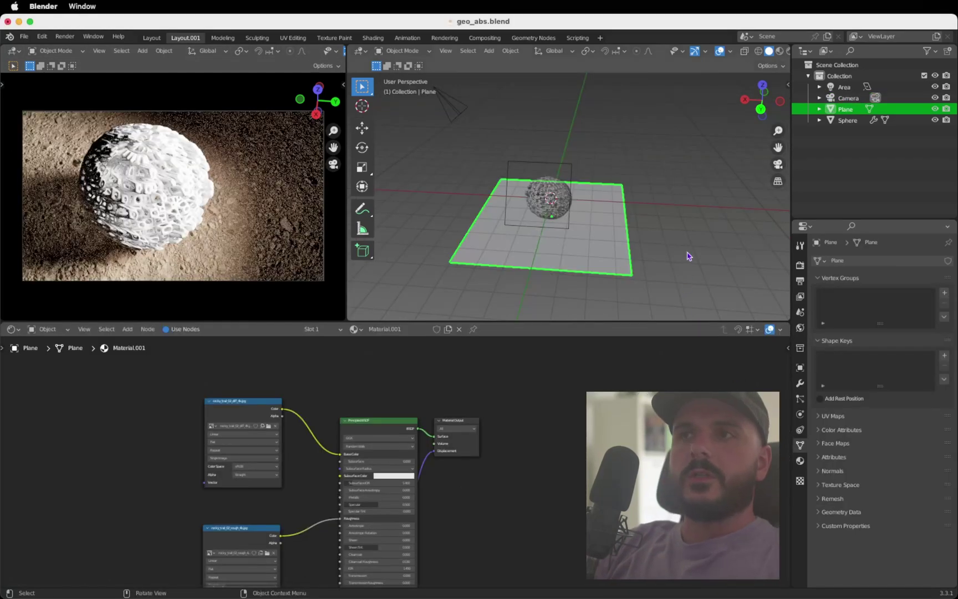
click(609, 250)
click(667, 243)
click(578, 242)
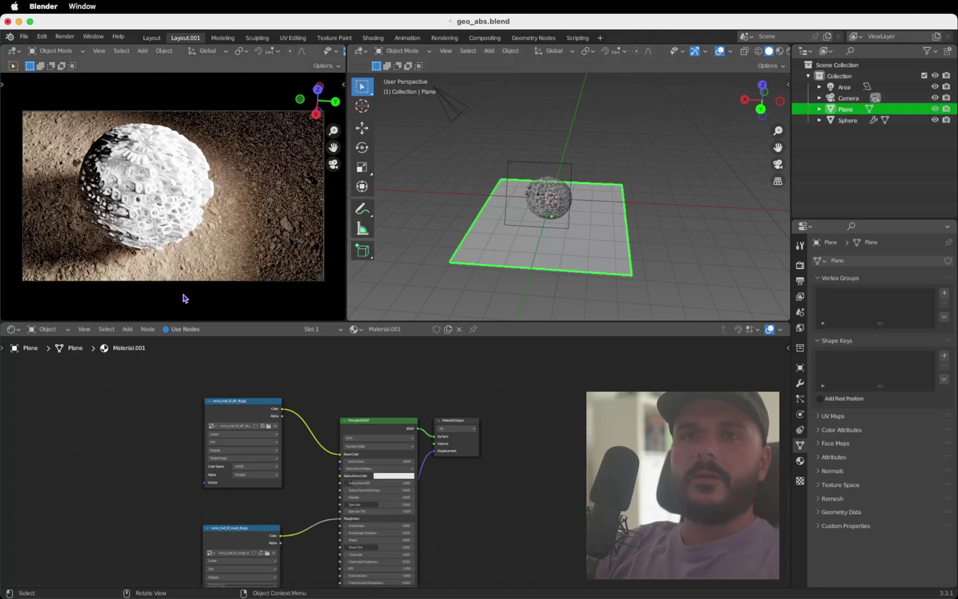
click(49, 329)
scroll(111, 423, up, 2)
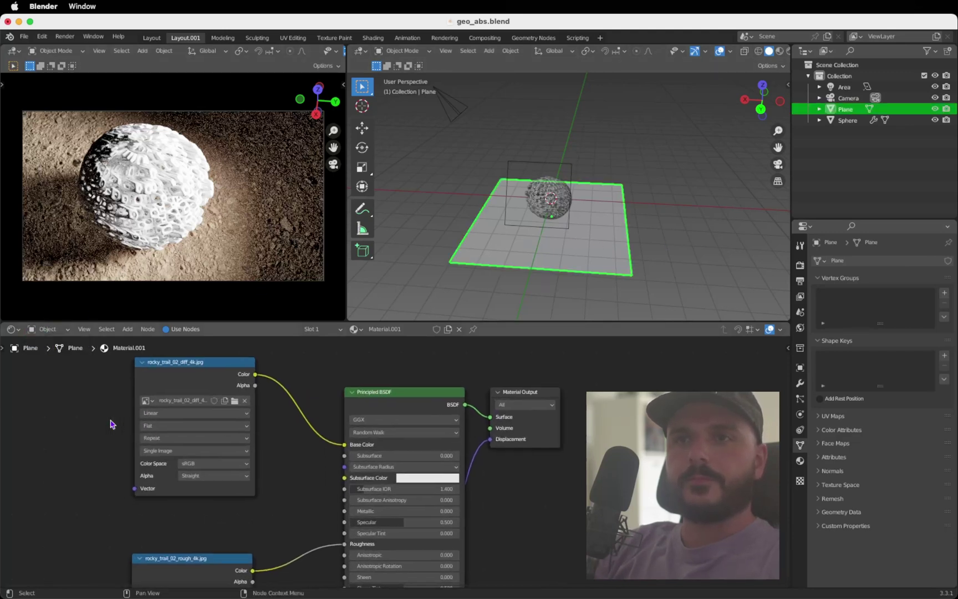
- Insert a Hue Saturation Value node between the rocky_trail_02_diff_4k.jpg texture's color output and the Principled BSDF's Base Color
scroll(113, 423, down, 4)
drag(261, 390, 162, 376)
click(288, 375)
key(shift+a)
click(291, 374)
text(hue)
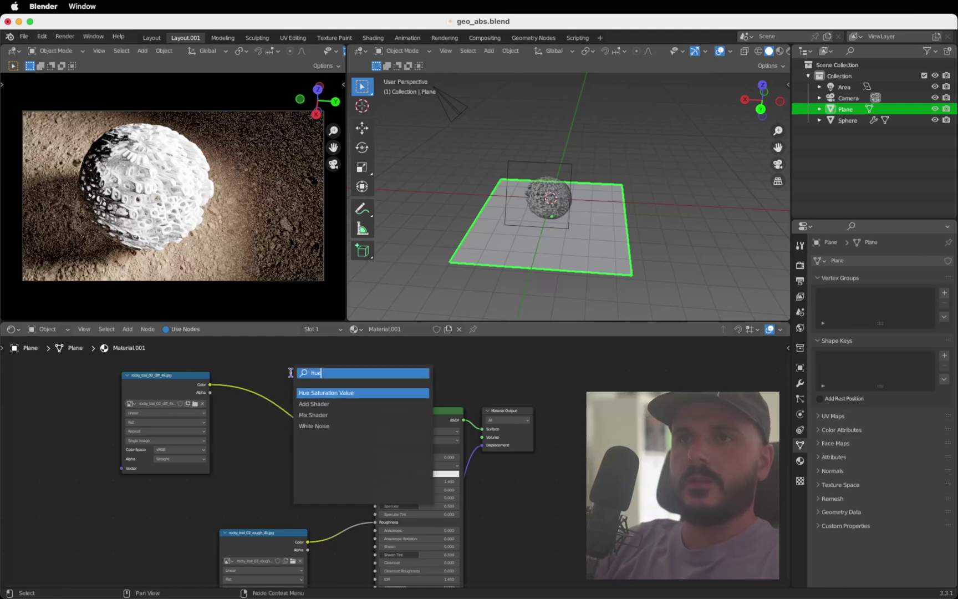
key(Return)
click(275, 385)
scroll(278, 439, up, 5)
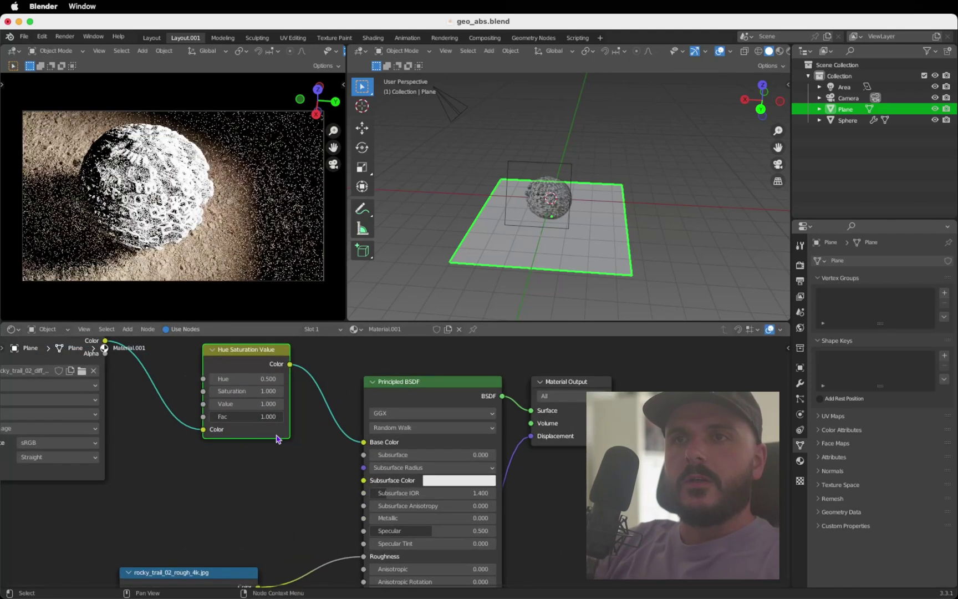
scroll(272, 437, up, 2)
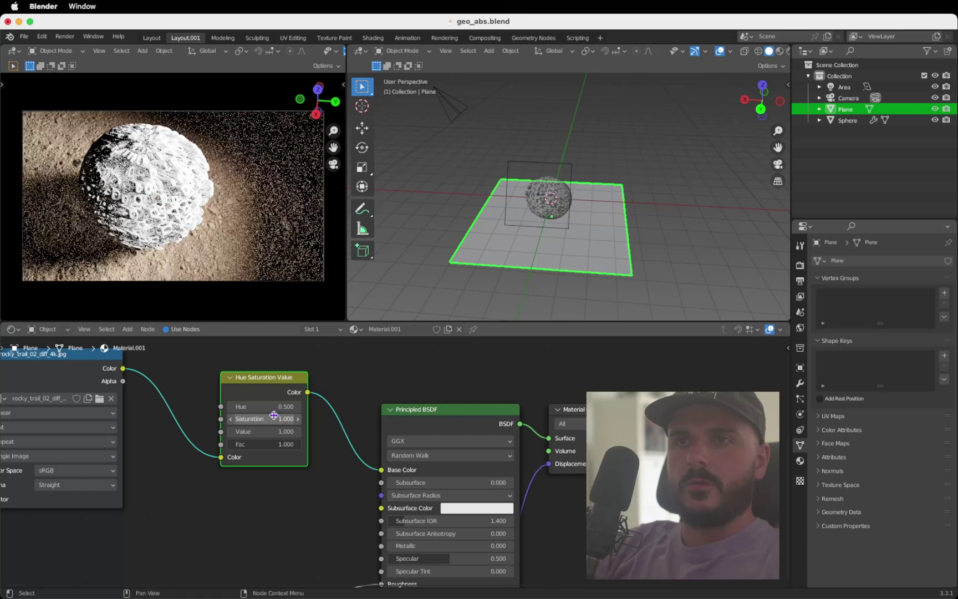
- Desaturate the ground texture by setting the Hue Saturation Value node's Saturation to 0
double_click(274, 416)
text(0)
key(Return)
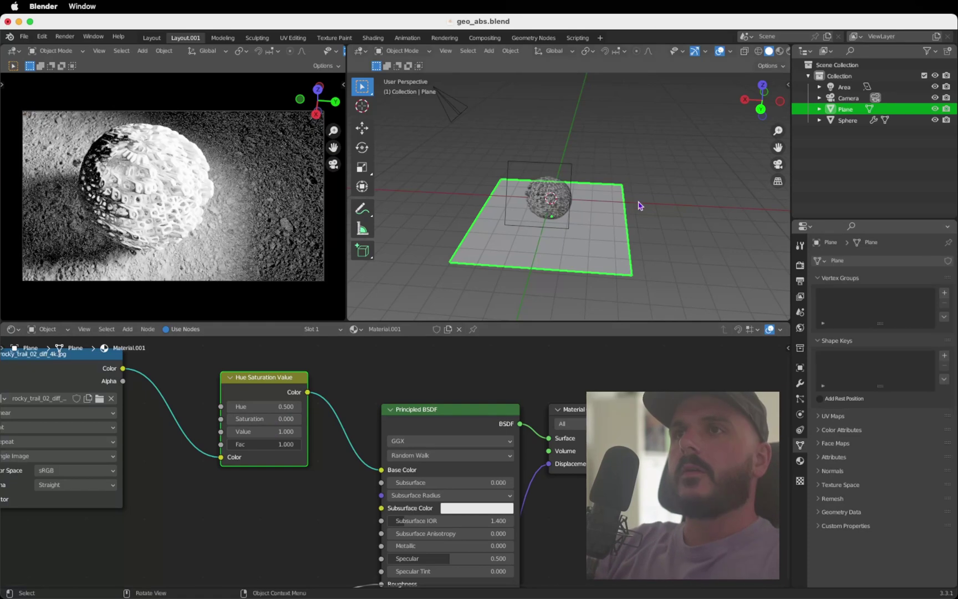
- Make both 3D viewports taller at the Shader Editor's expense and select the area light
scroll(639, 202, up, 2)
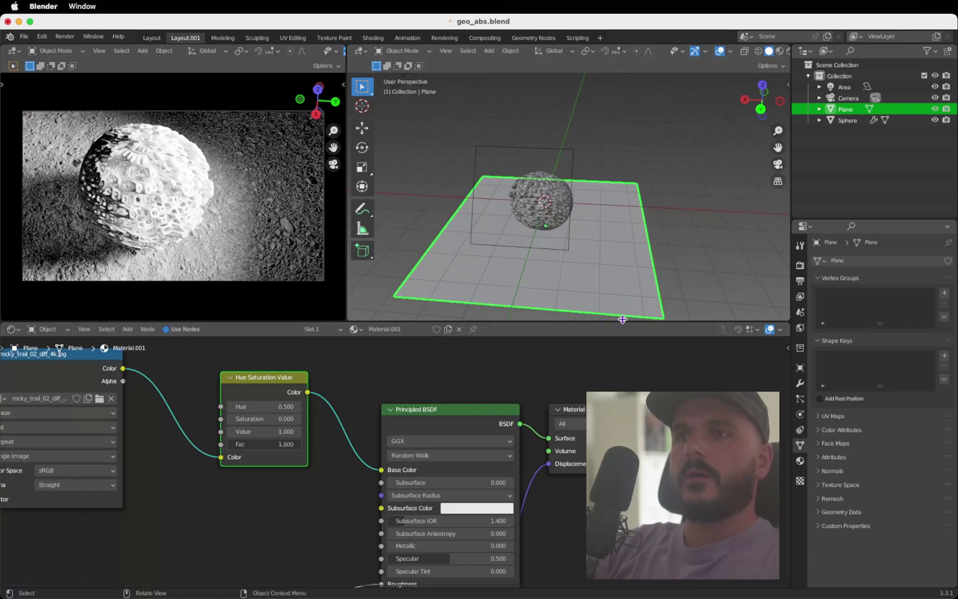
drag(623, 320, 624, 427)
scroll(638, 302, down, 5)
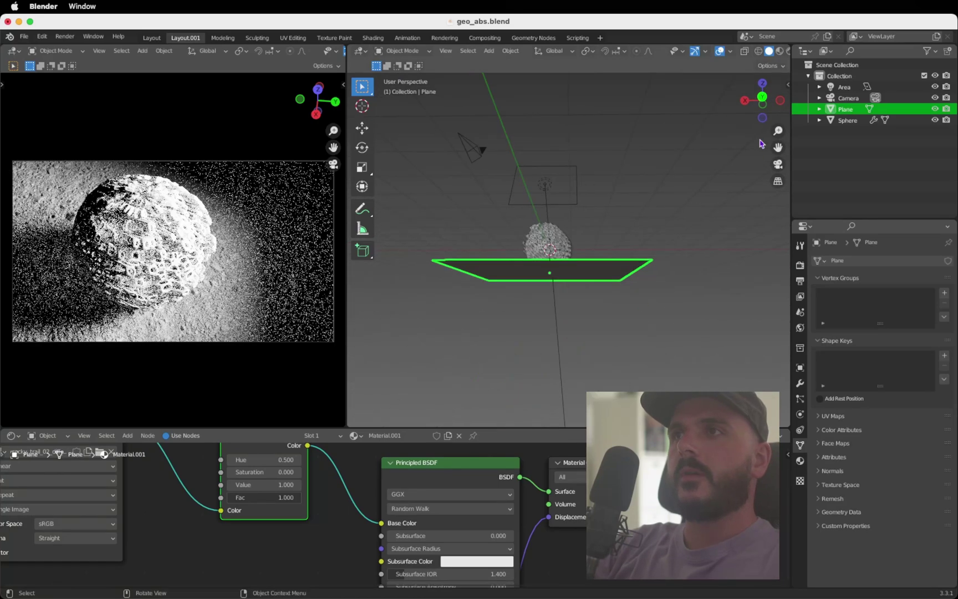
click(780, 100)
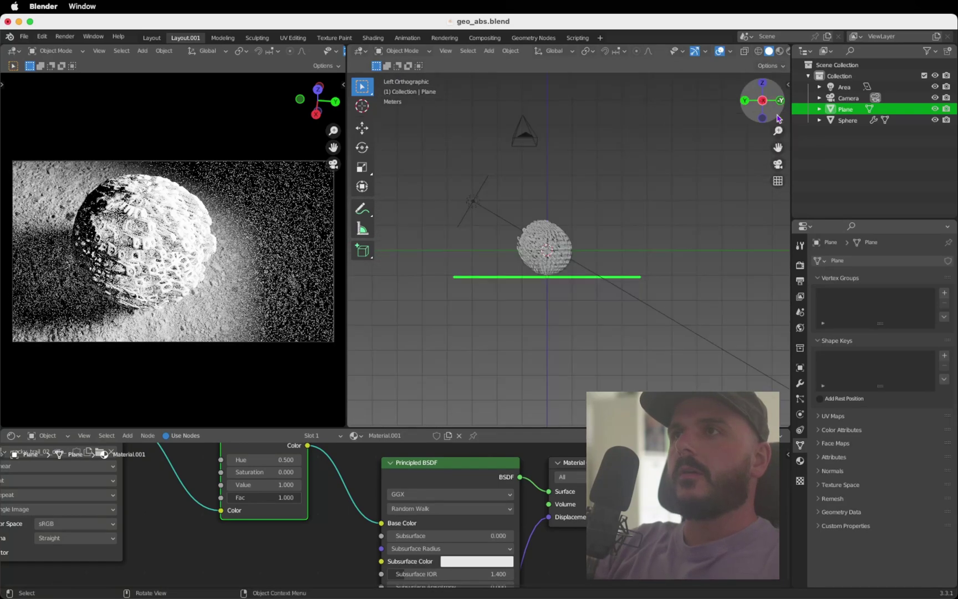
click(845, 87)
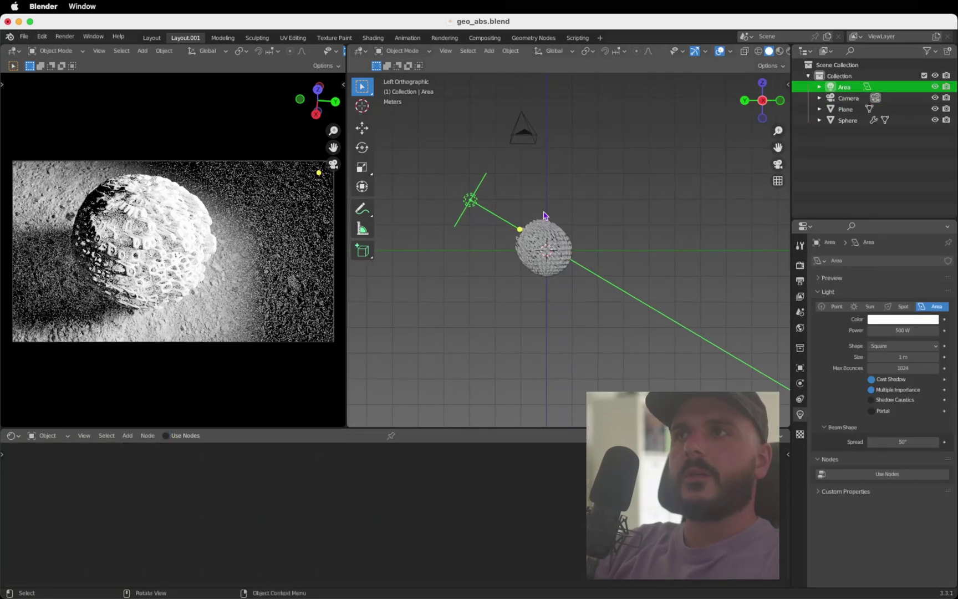
- From the top view, rotate and move the area light around the sphere towards the camera side, keeping it aimed at the sphere
click(764, 82)
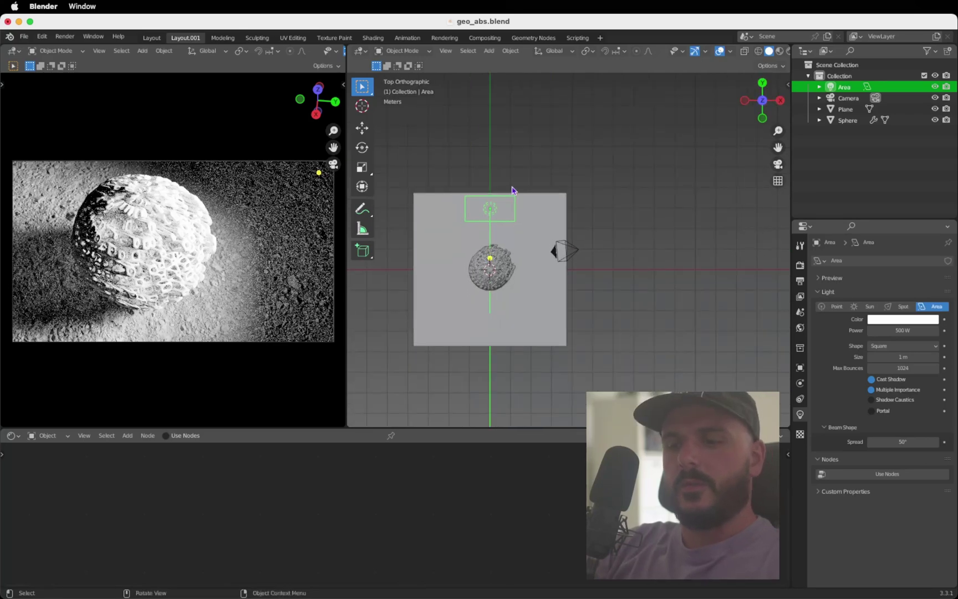
key(r)
click(513, 211)
key(g)
click(661, 244)
key(r)
click(640, 282)
key(g)
- From the right side view, tilt the area light and lower it to just above the sphere's height, facing the sphere
click(781, 100)
key(r)
click(575, 192)
key(g)
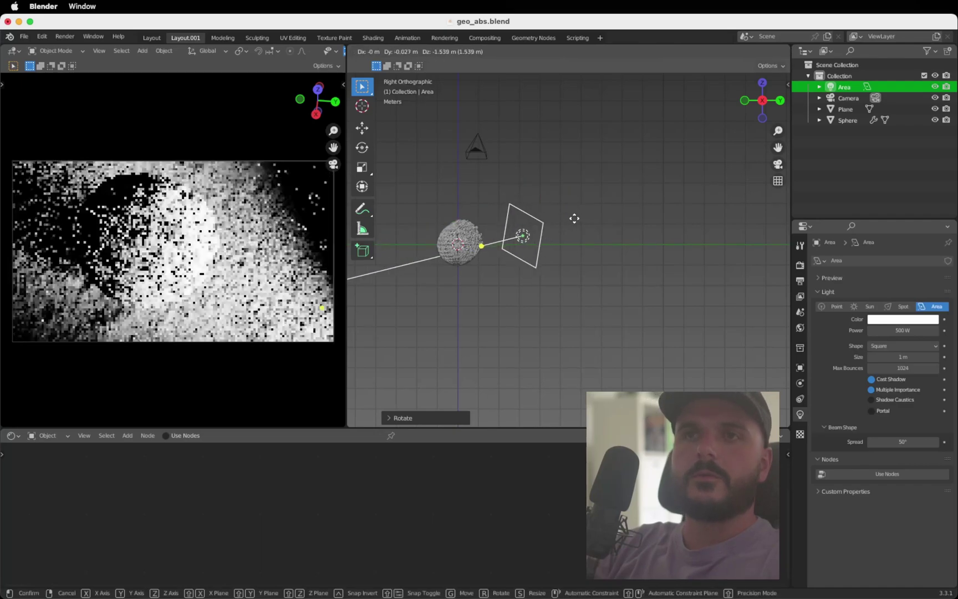
click(574, 219)
- From the top view, refine the area light's rotation and position so it shines diagonally across the sphere from near the camera
click(763, 82)
key(r)
click(570, 233)
key(g)
click(578, 244)
- Reduce the area light's power to 200 W after trying 300 W, and nudge the light slightly farther from the sphere
click(910, 331)
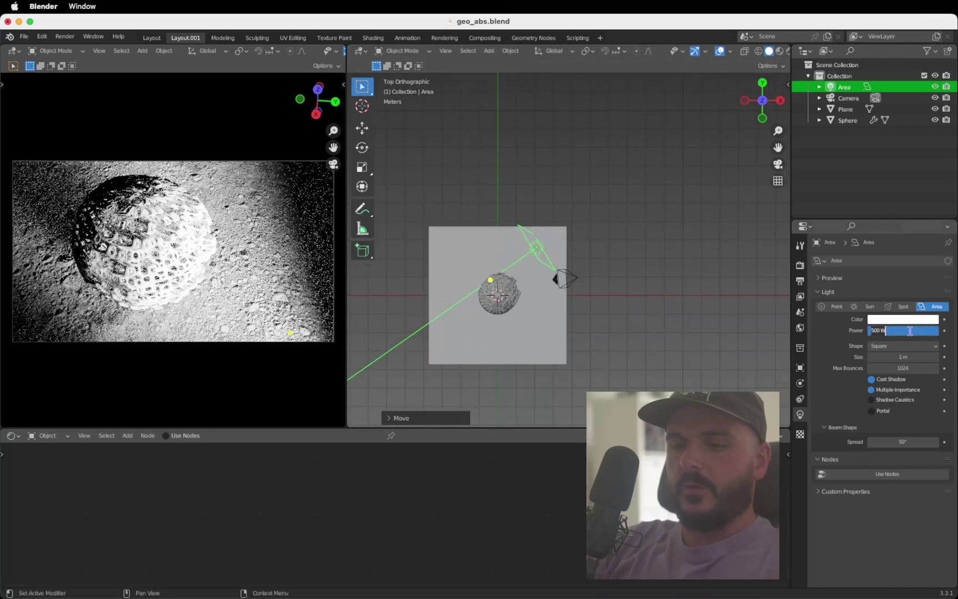
text(300)
key(Return)
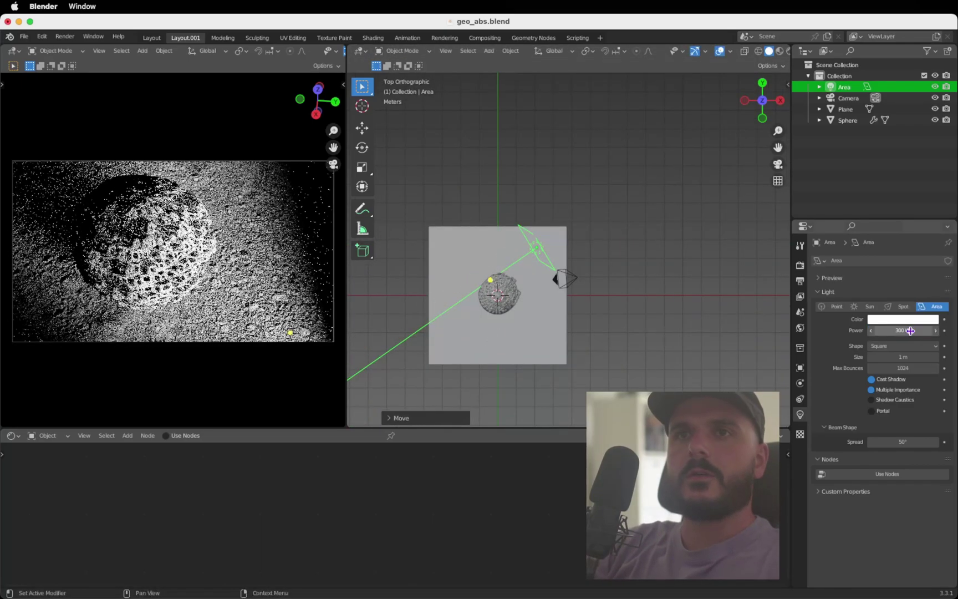
click(910, 331)
text(200)
key(Return)
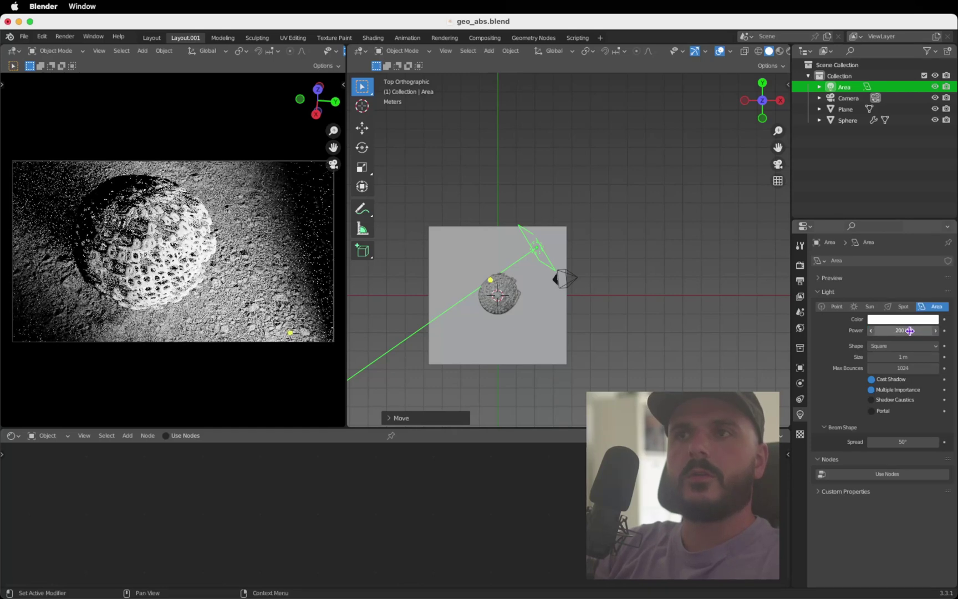
key(g)
click(590, 193)
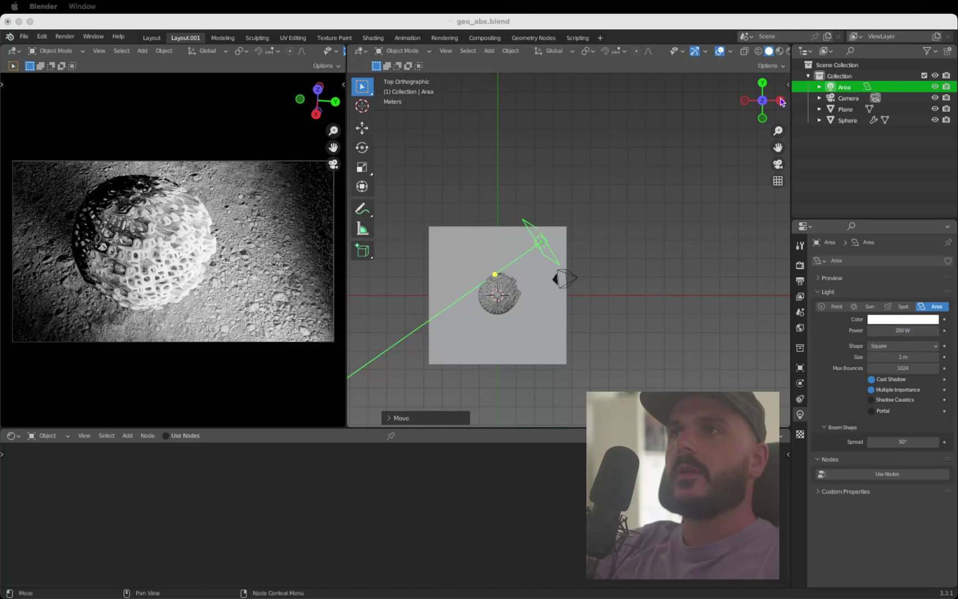
- Add a point light at the centre of the sphere
click(782, 101)
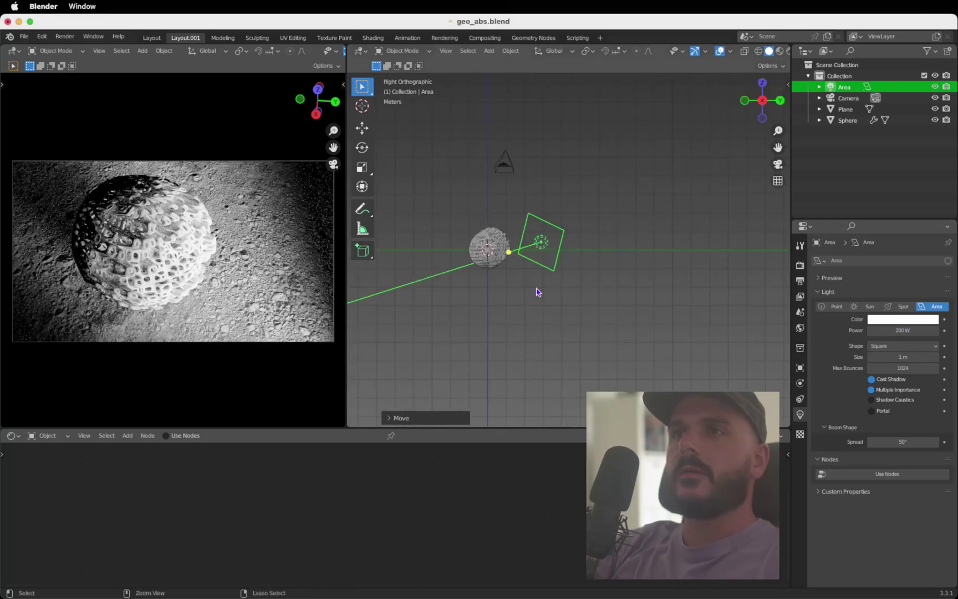
scroll(537, 291, up, 4)
scroll(536, 292, up, 4)
scroll(537, 292, left, 3)
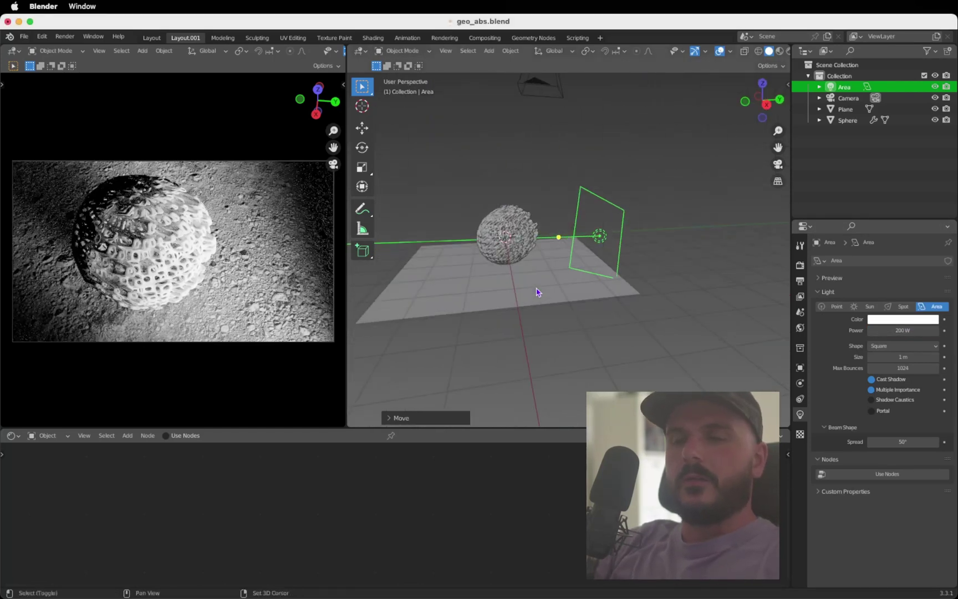
key(shift+a)
mouse_move(531, 429)
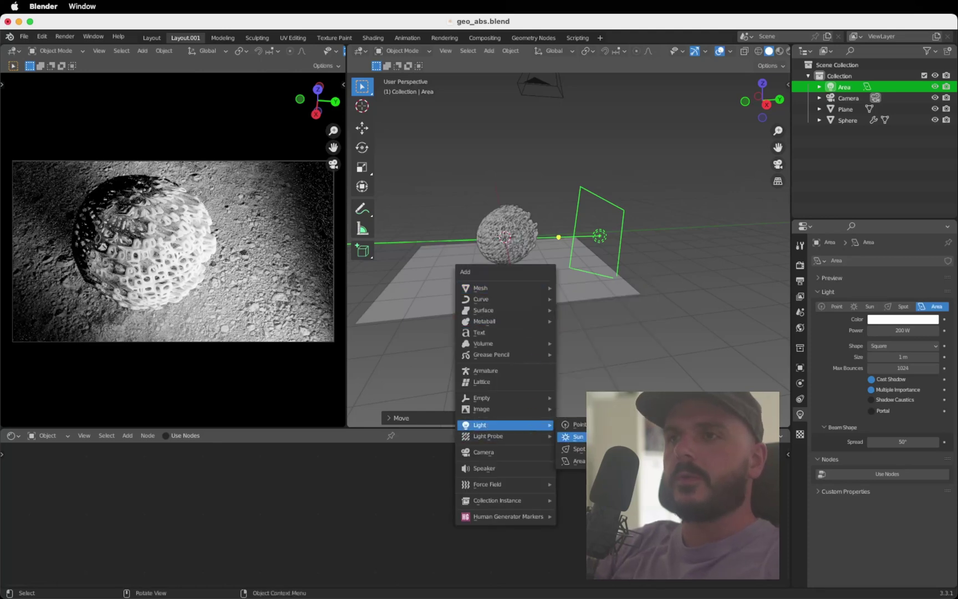
click(576, 424)
scroll(506, 282, down, 5)
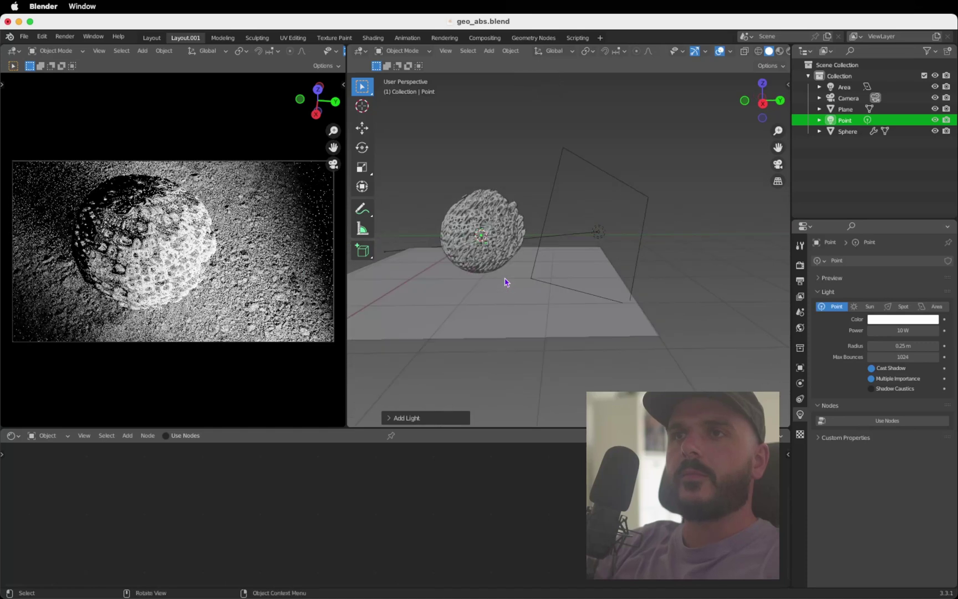
scroll(506, 282, up, 5)
shift+scroll(507, 282, left, 4)
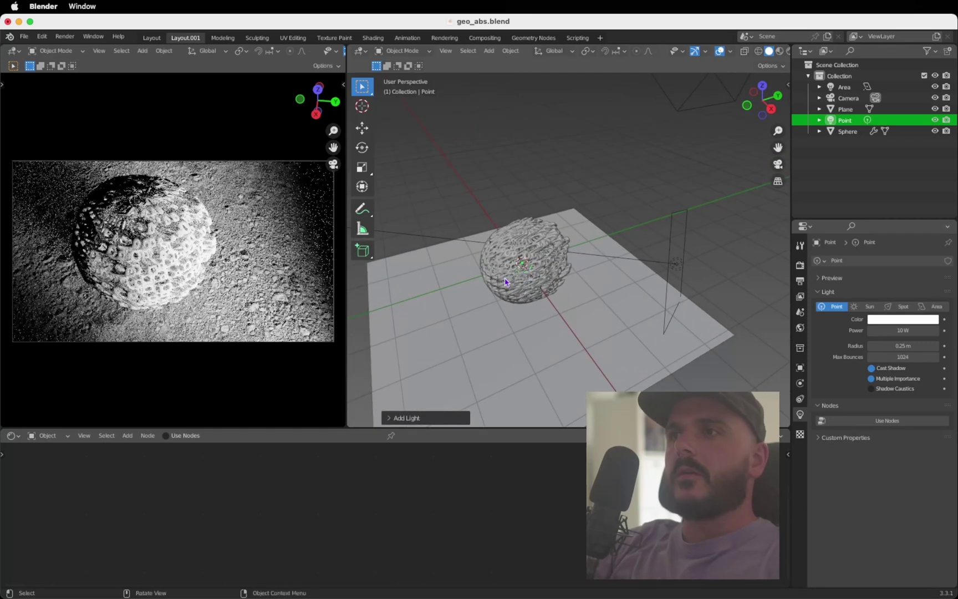
- Set the point light's power to 500 W and tint its color a pale violet-blue
click(900, 330)
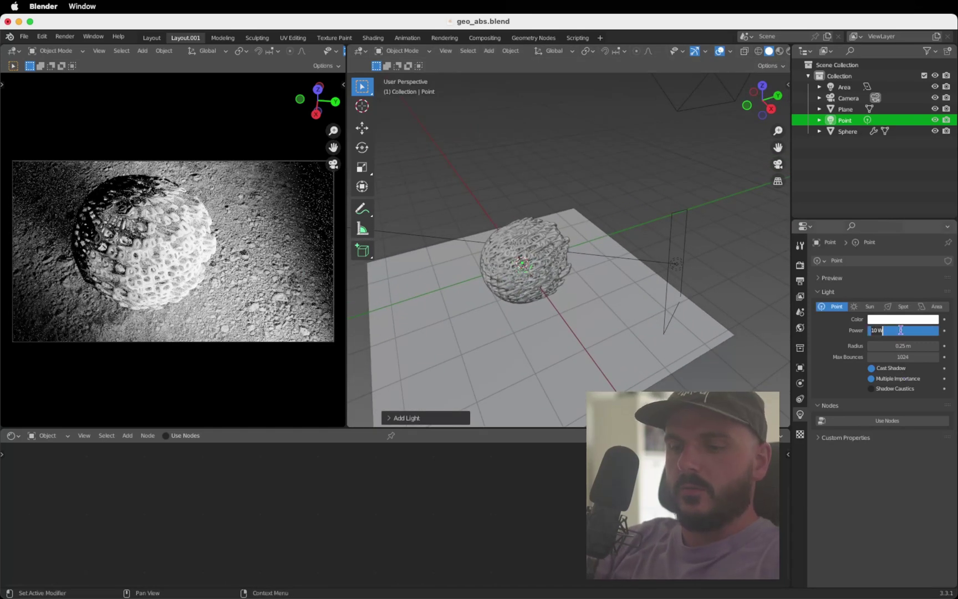
text(500)
key(Return)
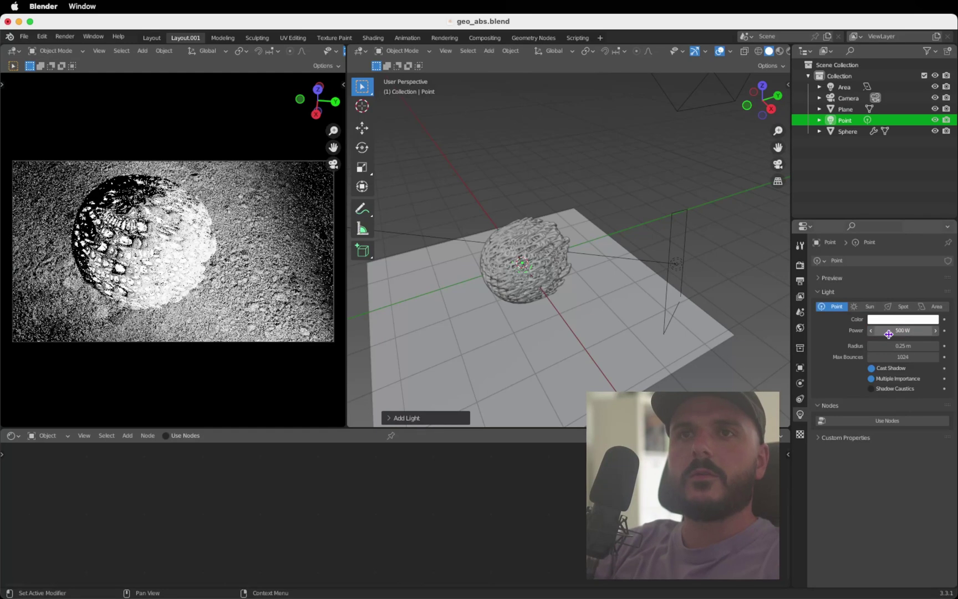
click(887, 321)
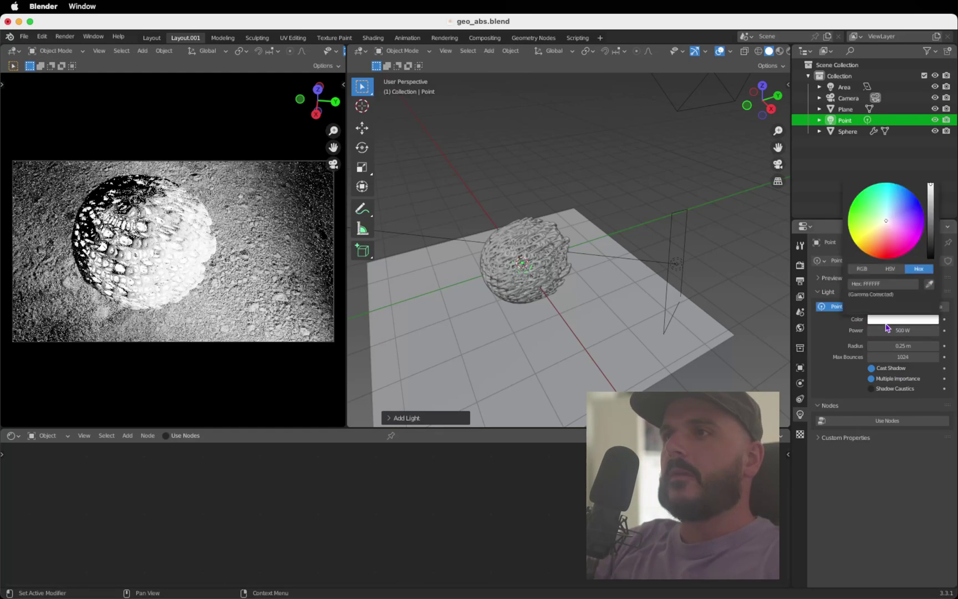
drag(907, 223, 896, 216)
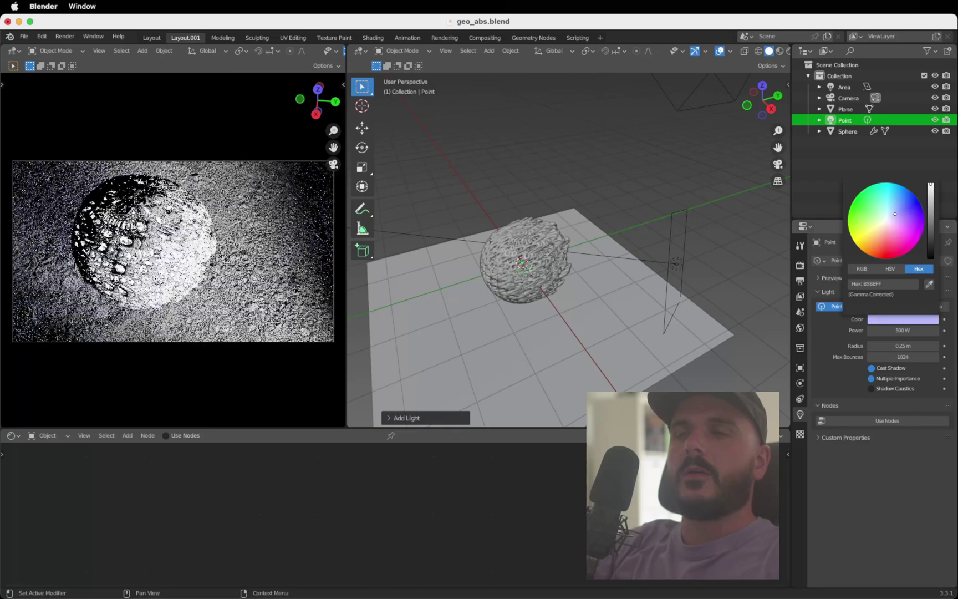
- Set the point light's radius to 0.1 m for sharper shadows
drag(898, 346, 898, 345)
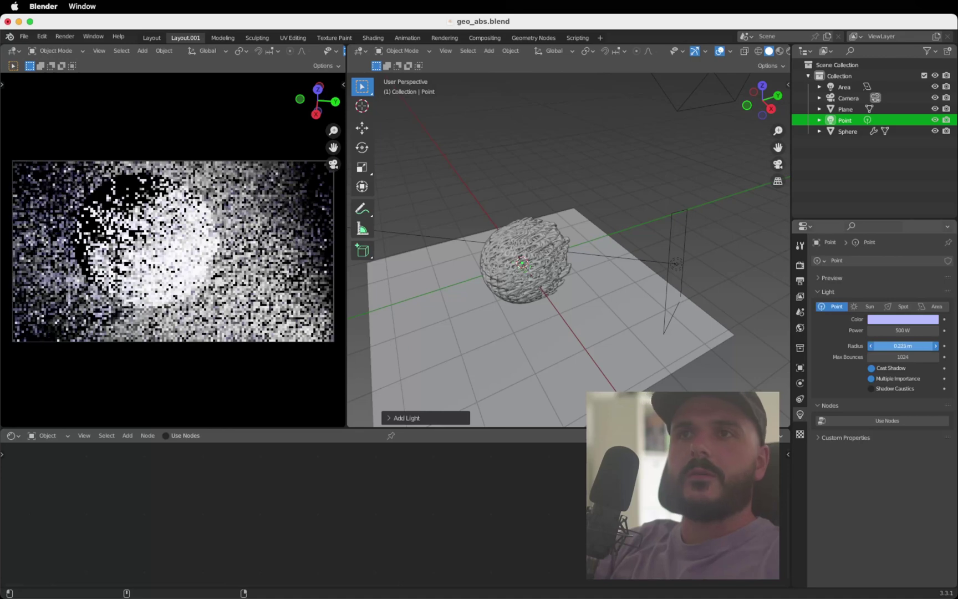
click(902, 346)
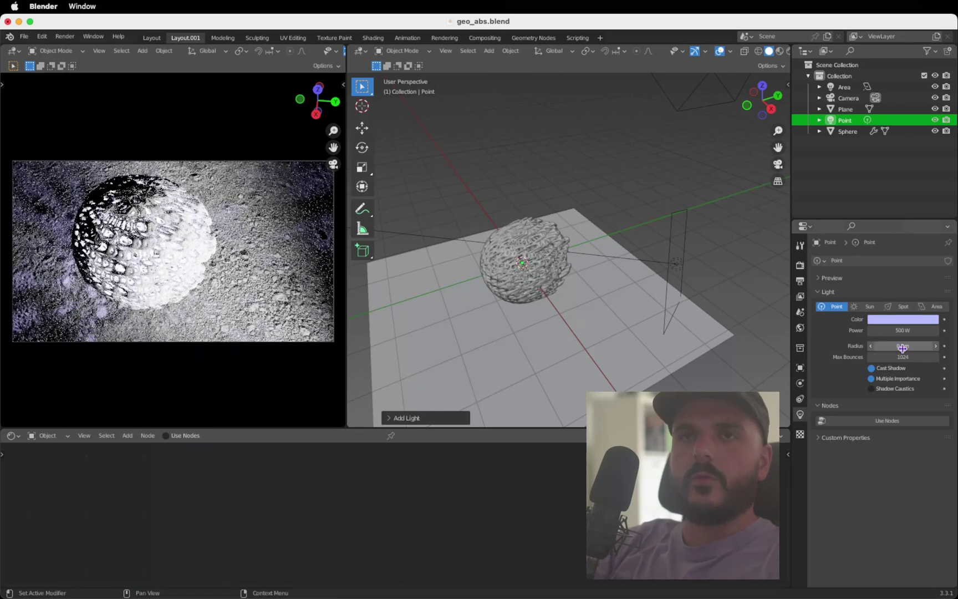
text(0.1)
key(Return)
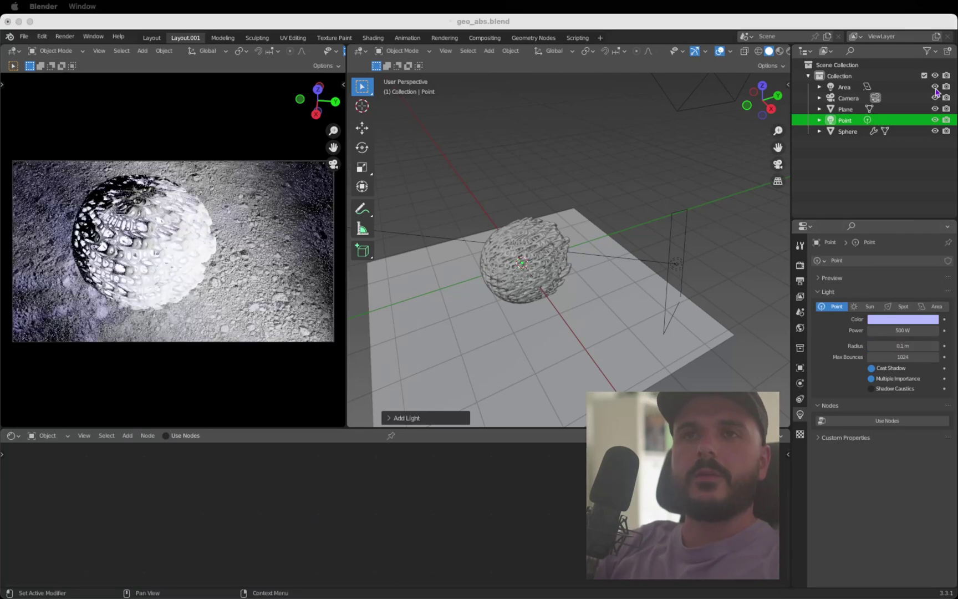
- Hide the area light in the viewport and inspect the point light's projection through the sphere's openings in the rendered view
click(935, 87)
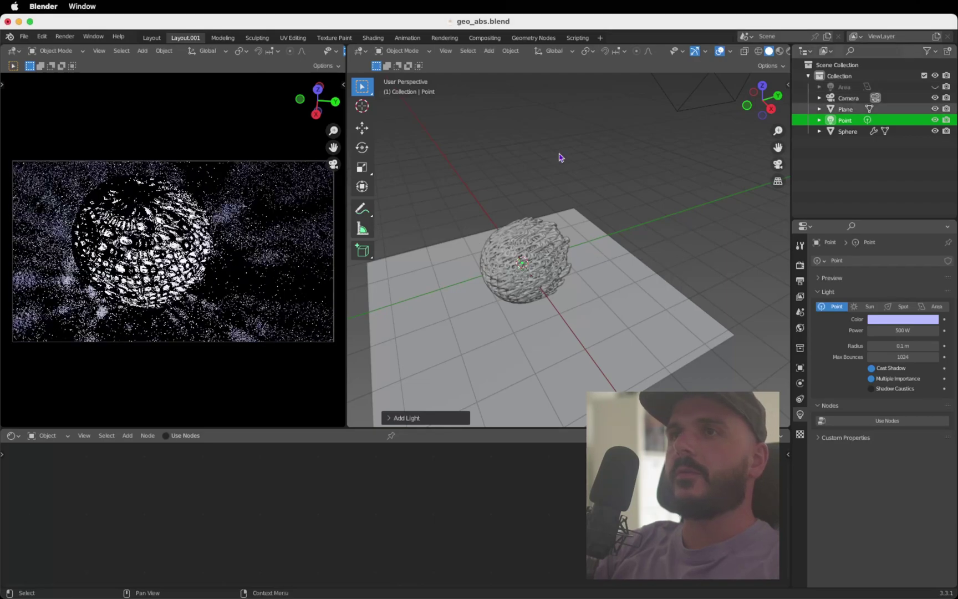
scroll(146, 234, up, 5)
ctrl+scroll(146, 234, up, 5)
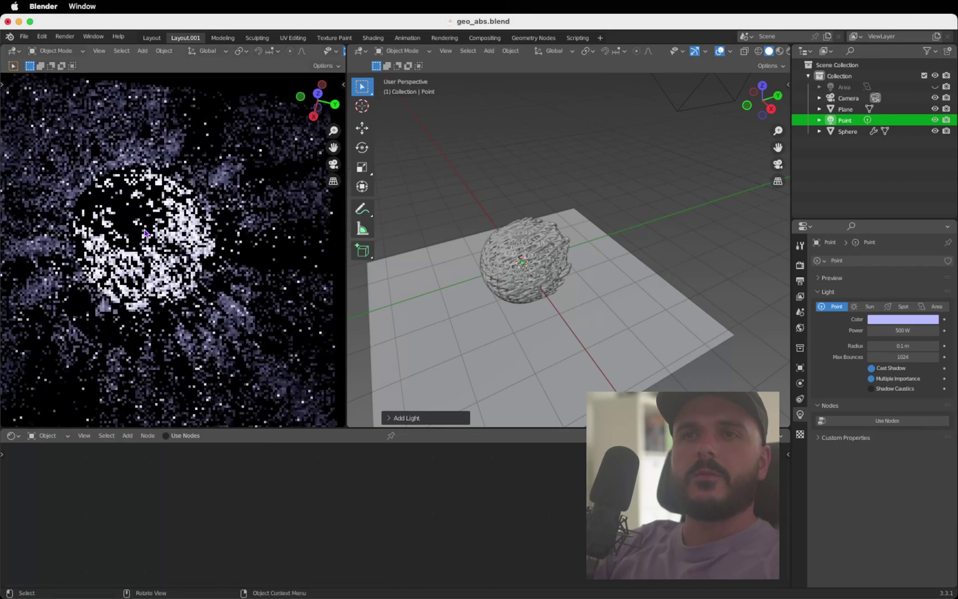
scroll(146, 234, down, 5)
scroll(146, 233, up, 8)
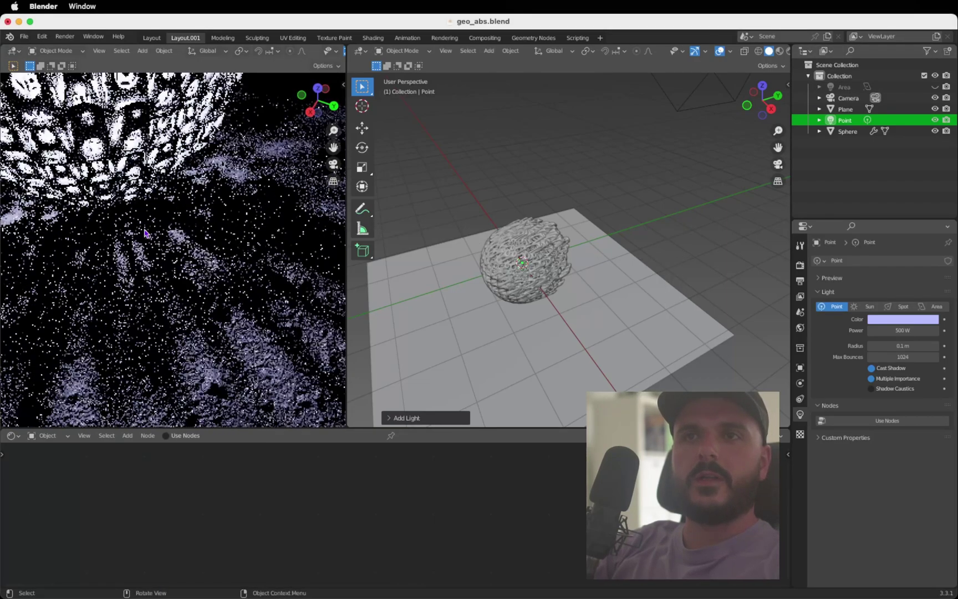
scroll(145, 233, up, 2)
scroll(146, 233, up, 4)
shift+scroll(146, 233, up, 5)
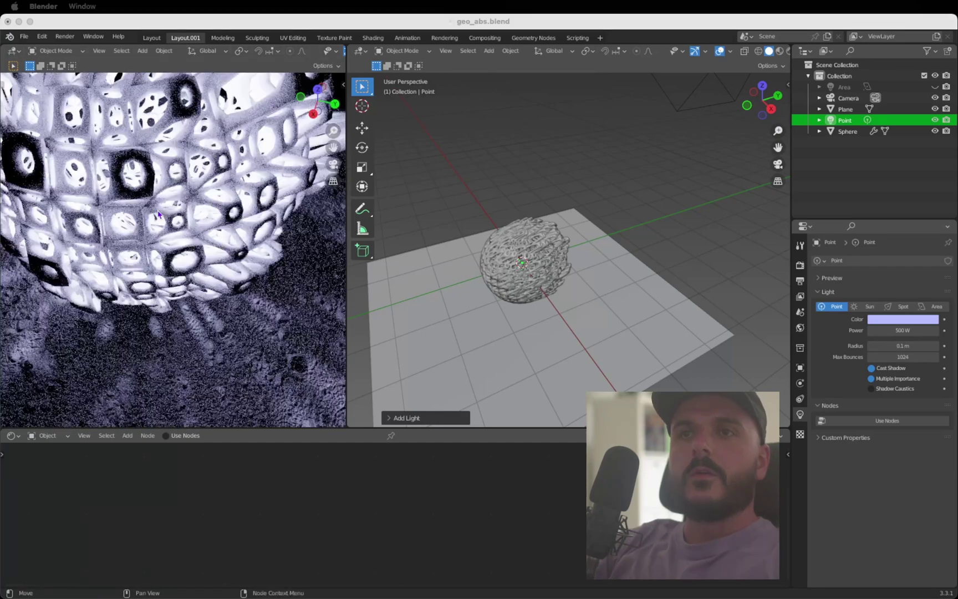
scroll(159, 215, up, 8)
- Select the sphere and examine its glow and the shadows on the ground from other angles
click(159, 215)
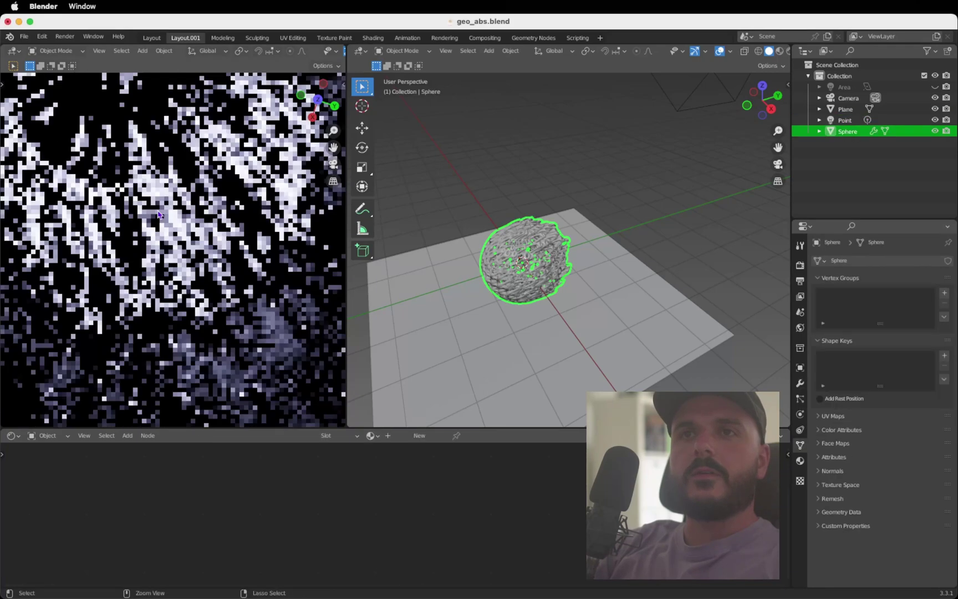
scroll(159, 215, down, 5)
scroll(159, 215, down, 5)
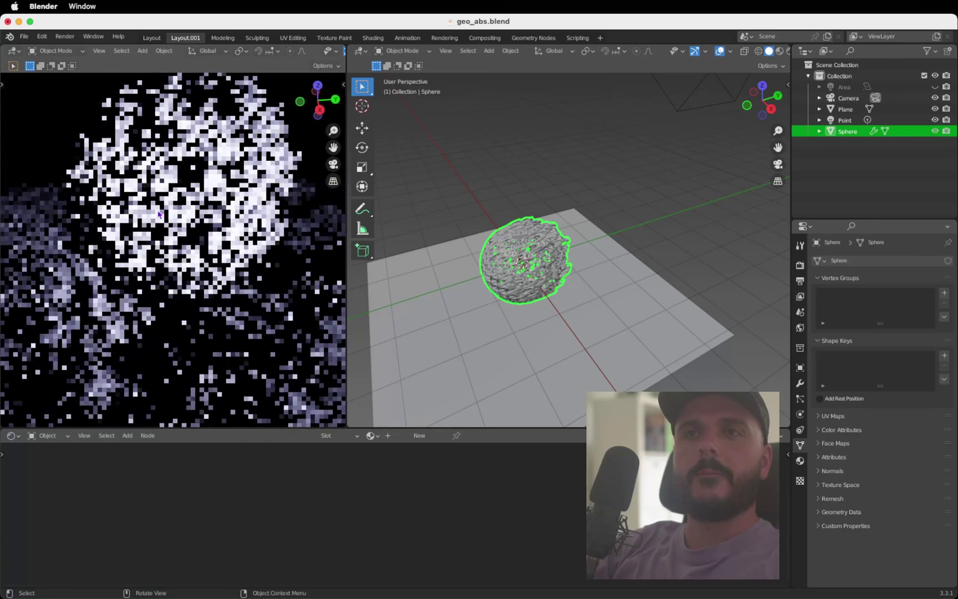
shift+scroll(159, 214, down, 3)
scroll(159, 215, down, 4)
scroll(159, 215, up, 1)
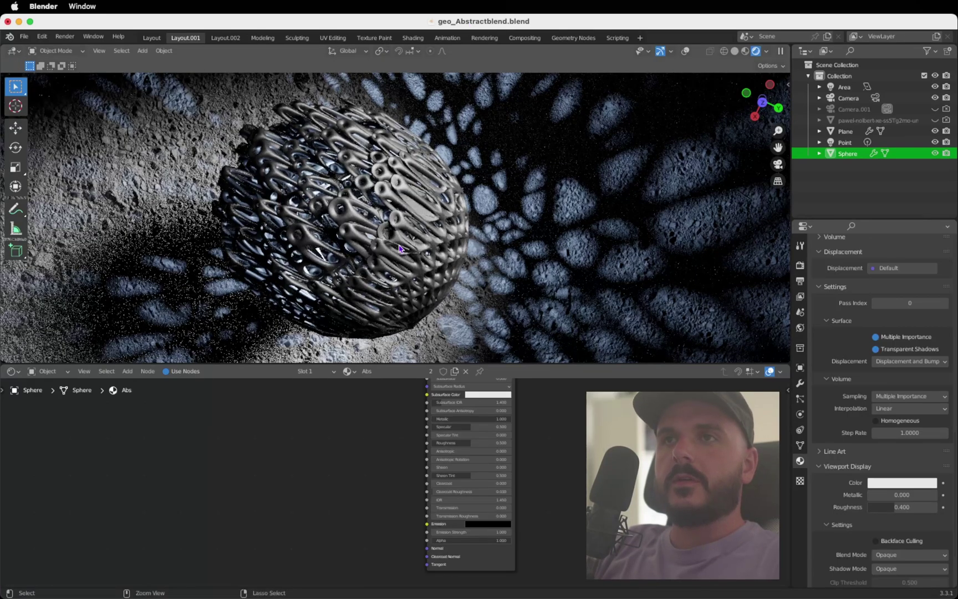
- Examine the dark metallic sphere and its bluish light pattern on the rocky ground in the rendered geo_Abstractblend.blend scene
ctrl+scroll(399, 249, down, 3)
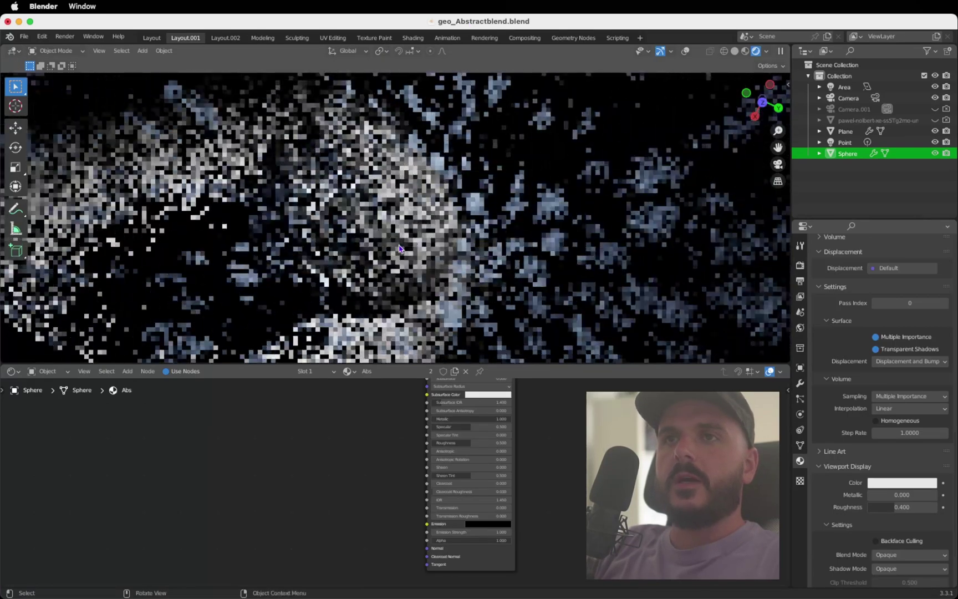
ctrl+scroll(433, 248, up, 4)
scroll(433, 247, down, 1)
scroll(433, 247, down, 3)
middle_drag(428, 246, 511, 202)
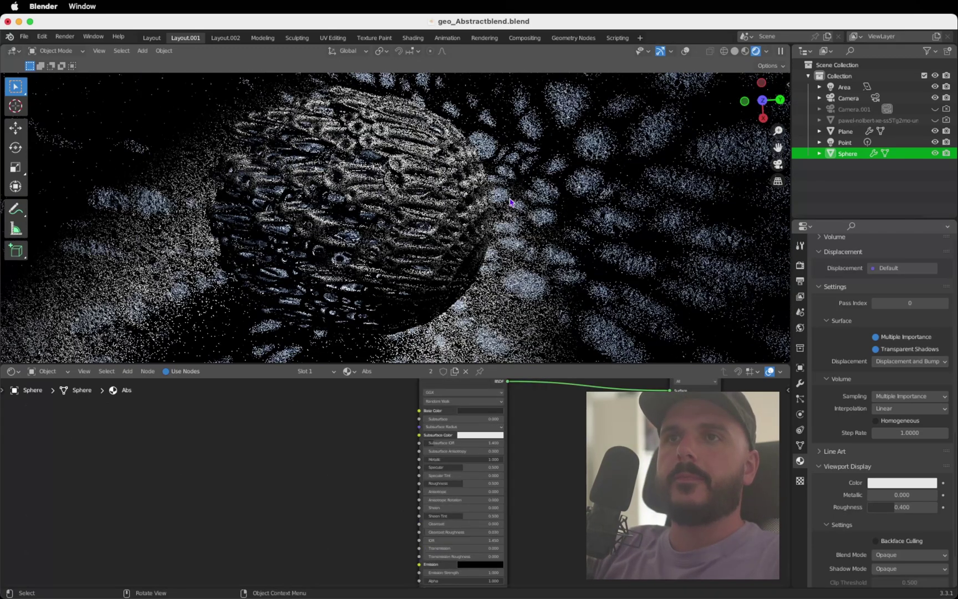
scroll(510, 202, down, 3)
scroll(510, 202, up, 2)
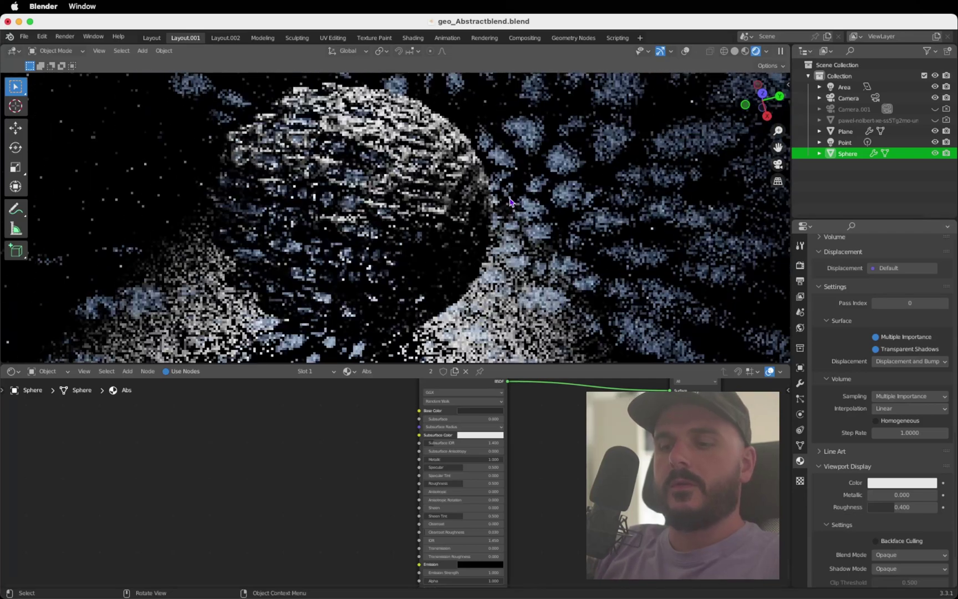
- Switch the viewport to solid shading and examine the sphere's stretched, perforated geometry from several sides
key(z)
click(590, 205)
scroll(445, 223, up, 5)
ctrl+scroll(444, 223, down, 4)
ctrl+scroll(444, 222, up, 5)
scroll(444, 223, down, 5)
scroll(443, 222, left, 5)
scroll(444, 222, right, 5)
scroll(444, 222, right, 8)
scroll(444, 223, up, 6)
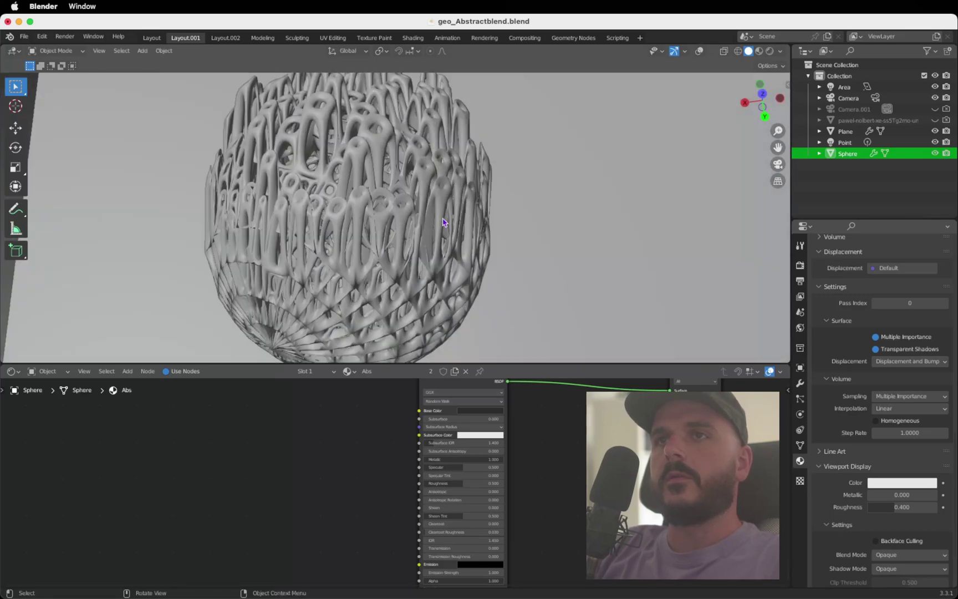
scroll(444, 222, left, 10)
scroll(444, 222, down, 6)
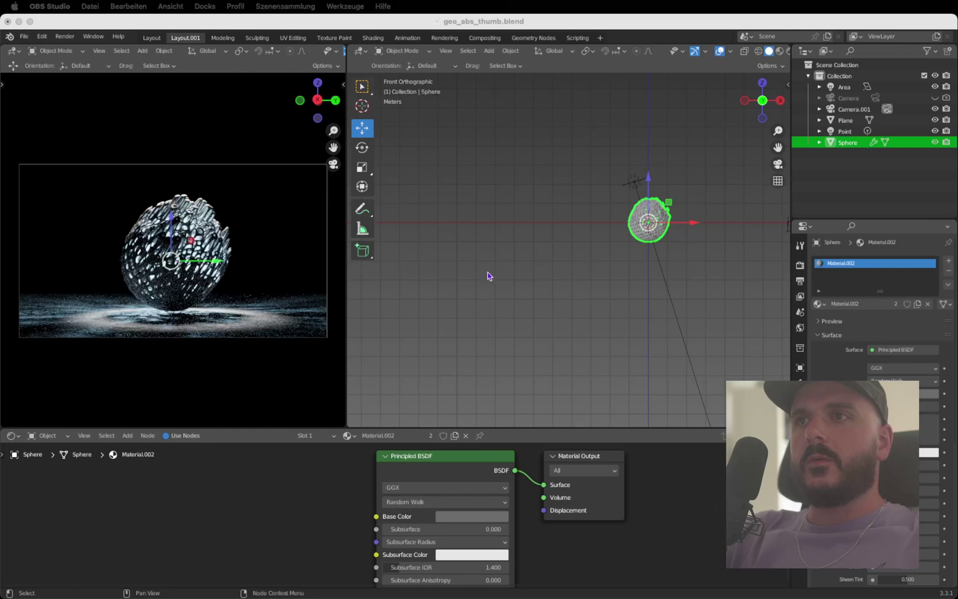
- View the scene from the right side, select the area light above the sphere and examine its placement and light settings
click(612, 247)
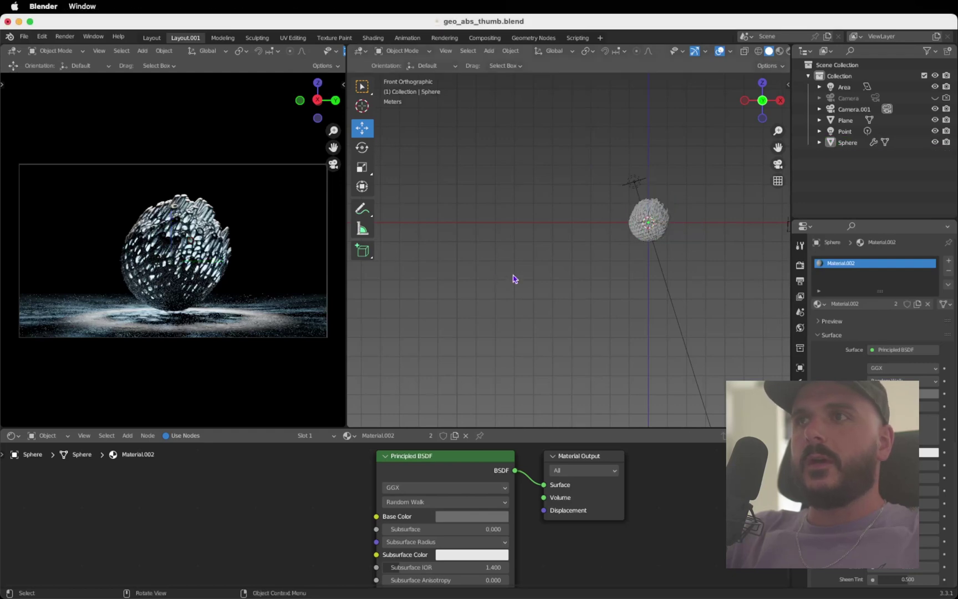
click(781, 101)
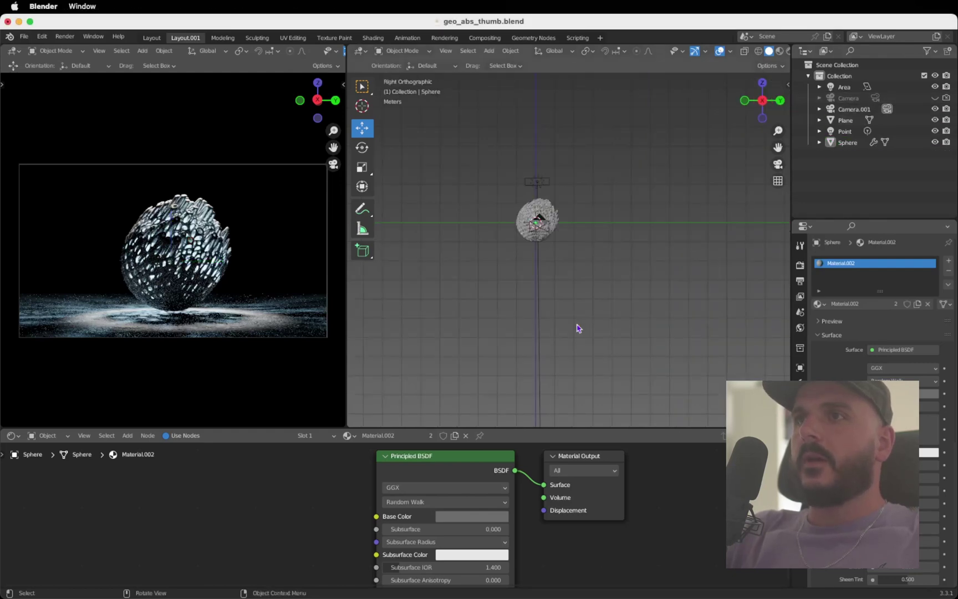
scroll(566, 285, up, 2)
click(530, 166)
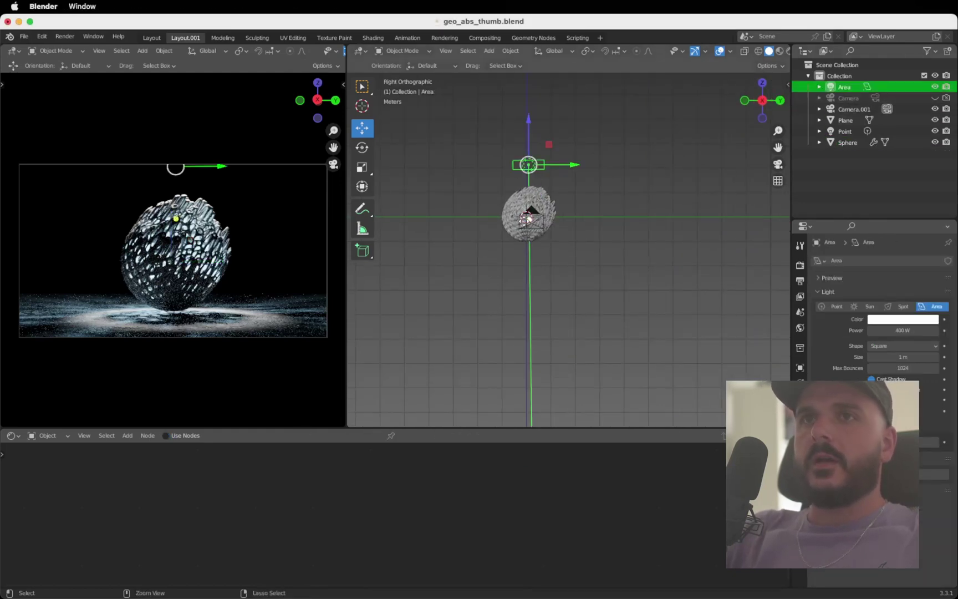
ctrl+scroll(524, 221, up, 3)
shift+scroll(524, 221, up, 5)
scroll(524, 221, left, 10)
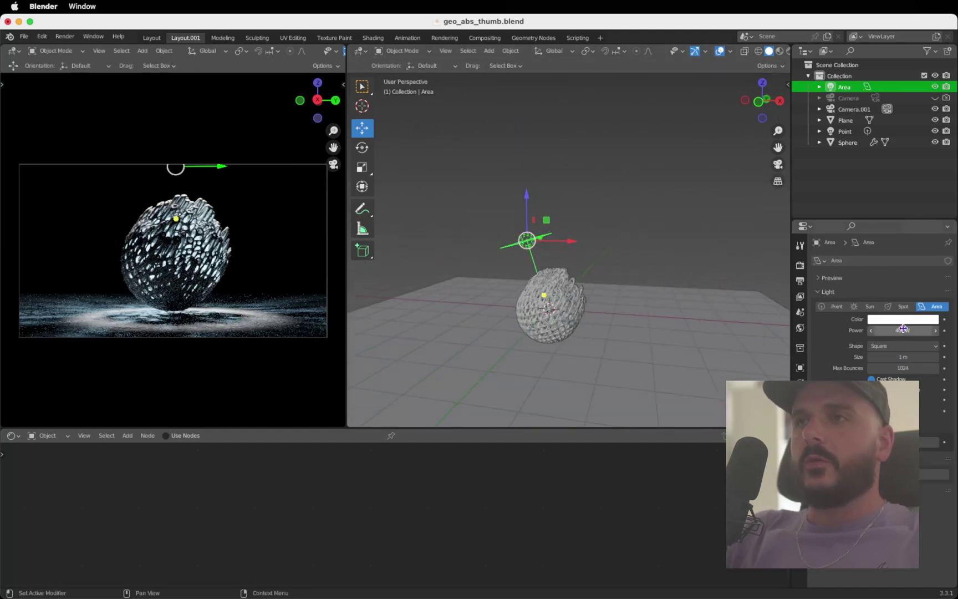
- Select the point light inside the sphere and inspect its position and colour settings
click(851, 134)
scroll(620, 298, up, 4)
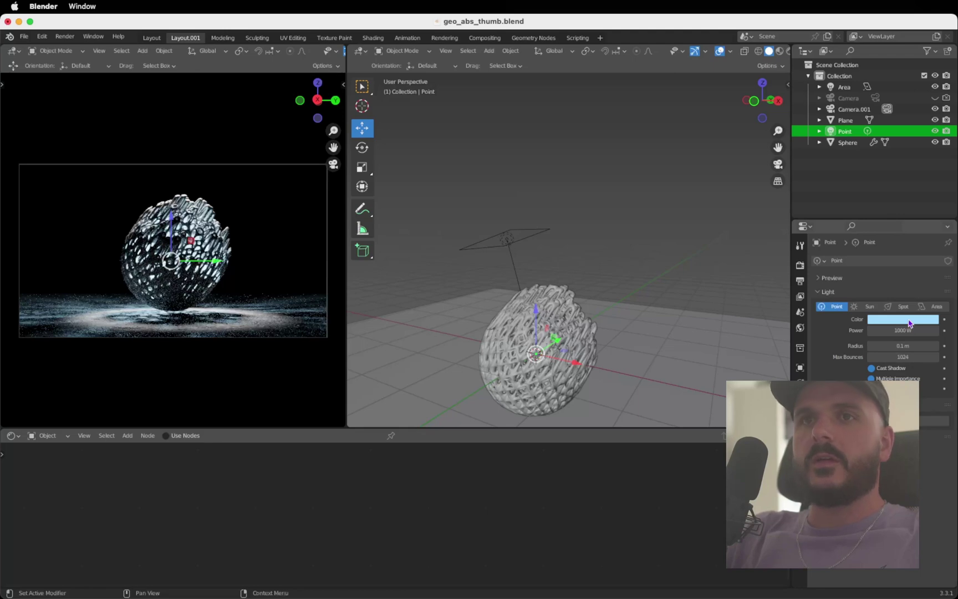
click(909, 322)
click(910, 324)
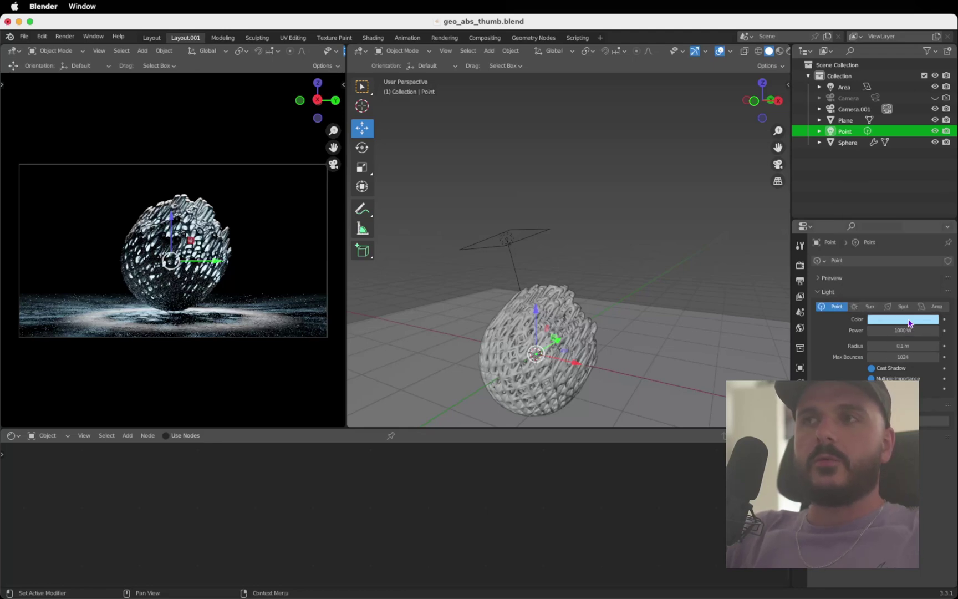
scroll(645, 335, down, 3)
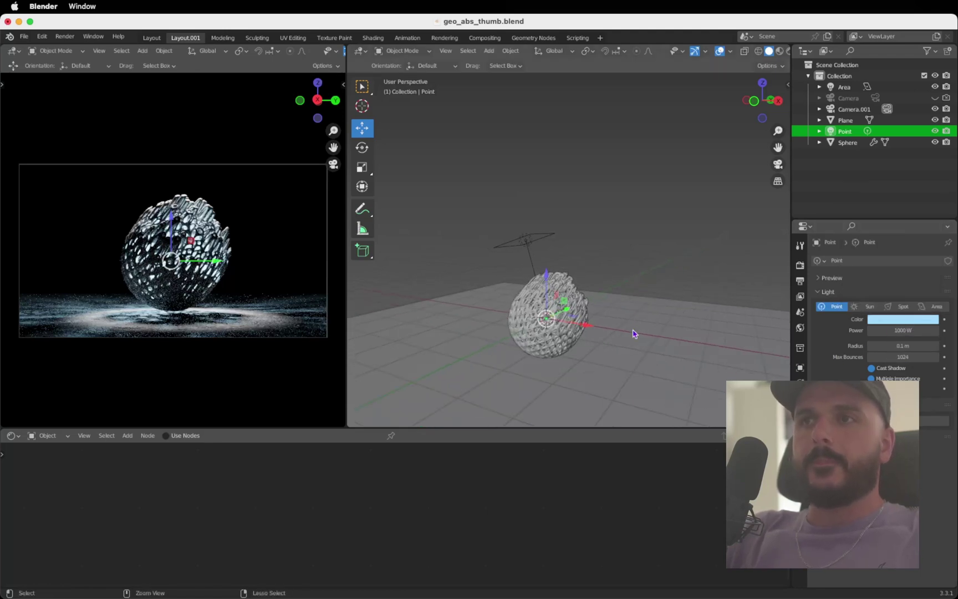
- Select the ground plane and then Camera.001, examining the ground material and the camera's placement relative to the sphere
click(635, 364)
scroll(635, 363, down, 2)
scroll(635, 363, up, 5)
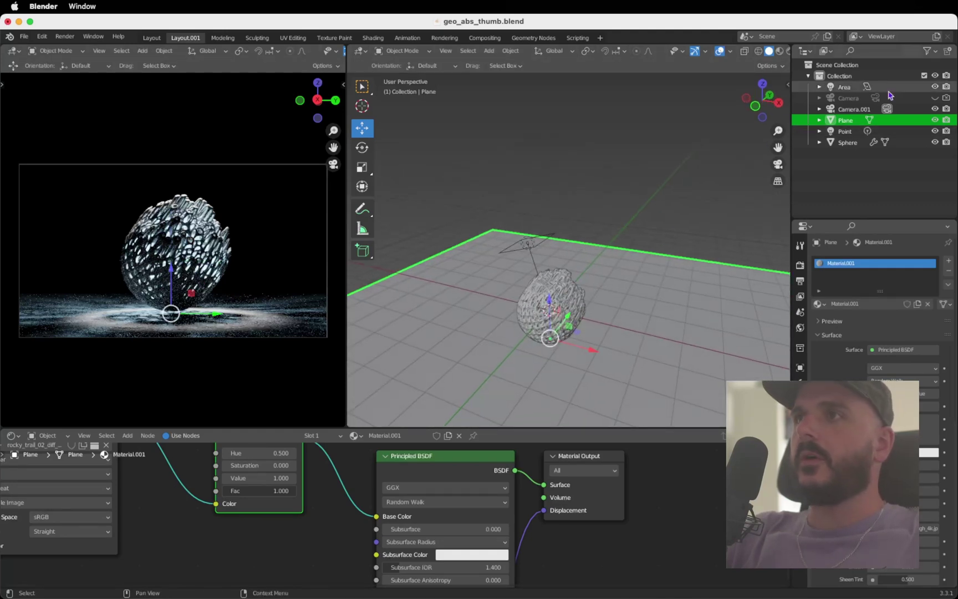
click(854, 108)
scroll(562, 281, down, 3)
scroll(562, 281, right, 8)
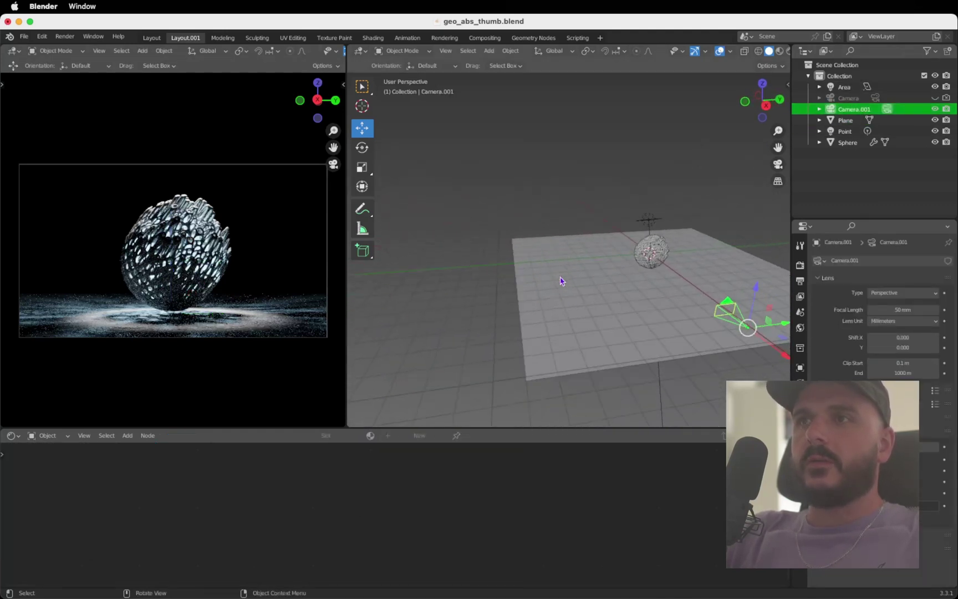
shift+scroll(562, 281, right, 3)
ctrl+scroll(562, 281, up, 4)
shift+scroll(561, 281, right, 3)
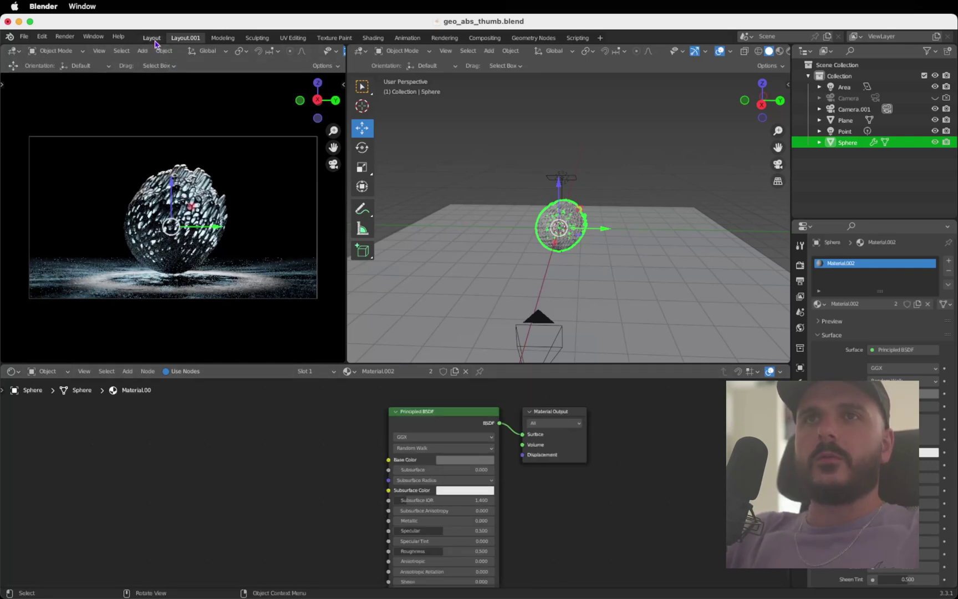
- In the Layout workspace's geometry node tree, choose Material.002 in the sphere's Set Material node
click(152, 38)
scroll(460, 562, down, 2)
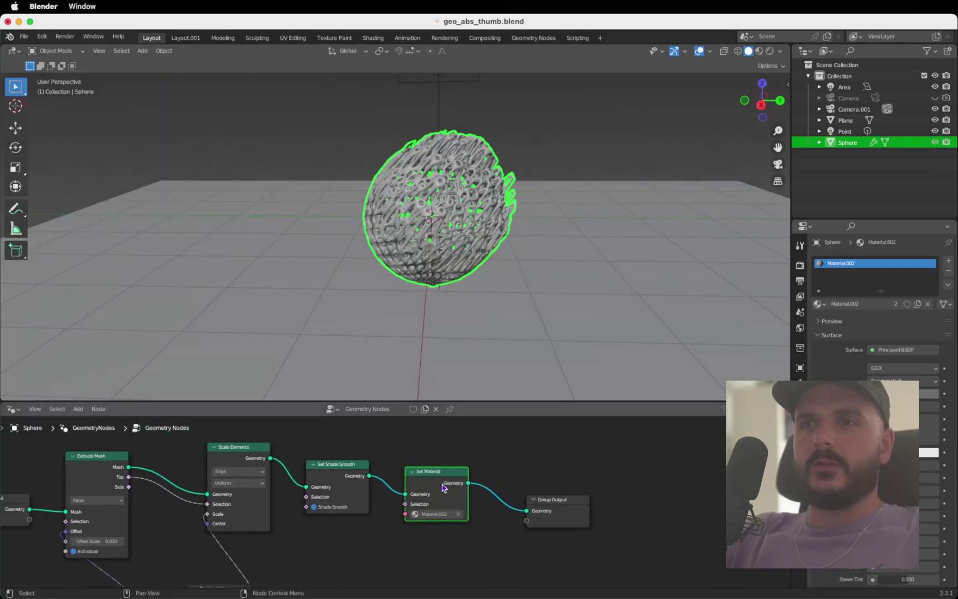
scroll(438, 488, up, 3)
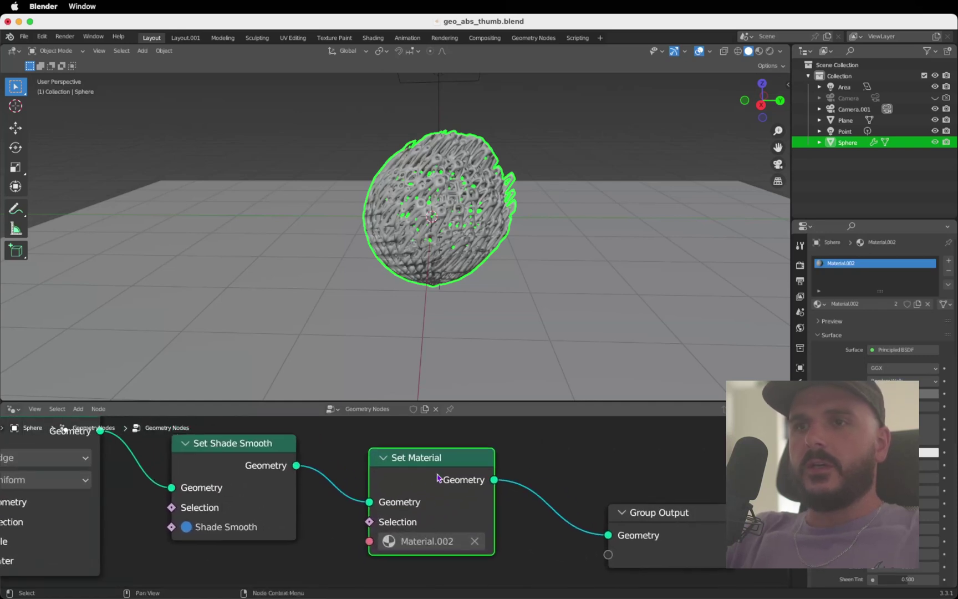
click(392, 541)
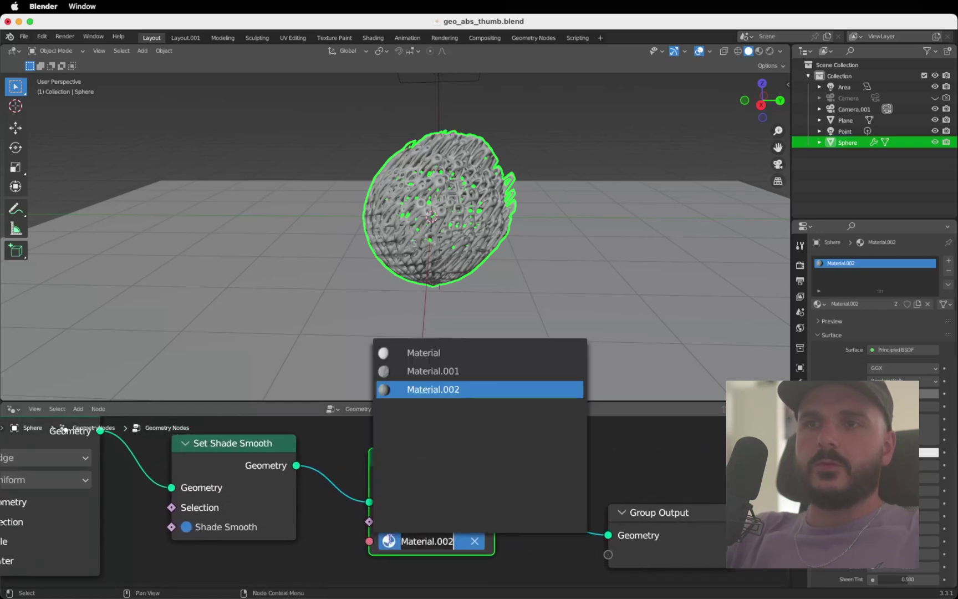
click(442, 394)
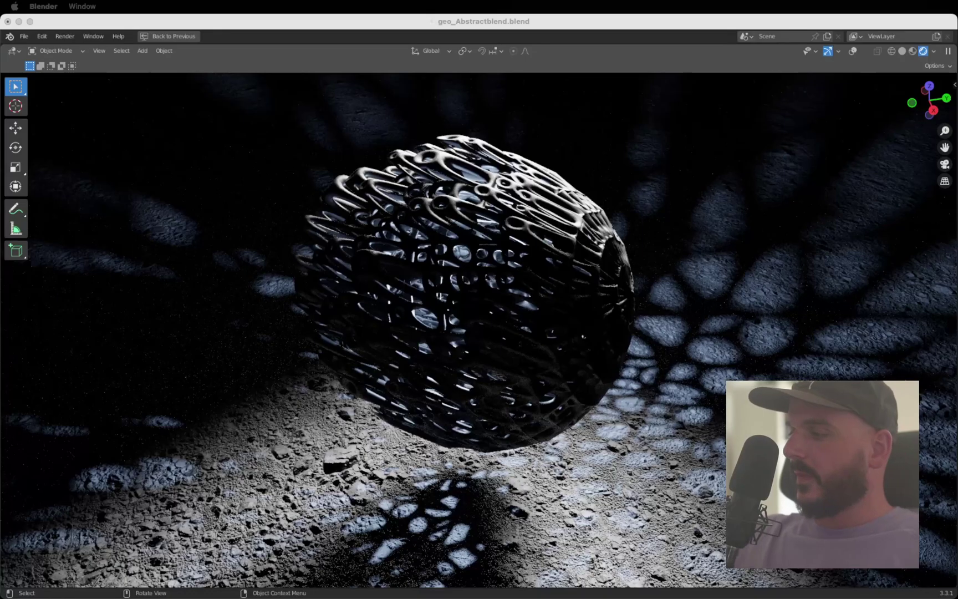